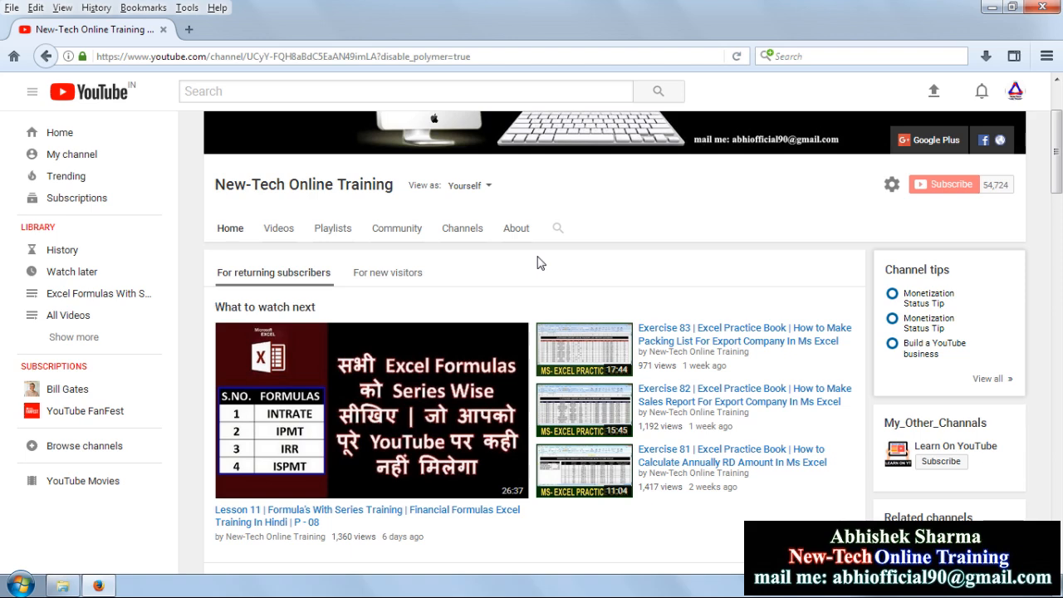
# - Launch Excel 2016 and create a new blank workbook
pyautogui.click(20, 585)
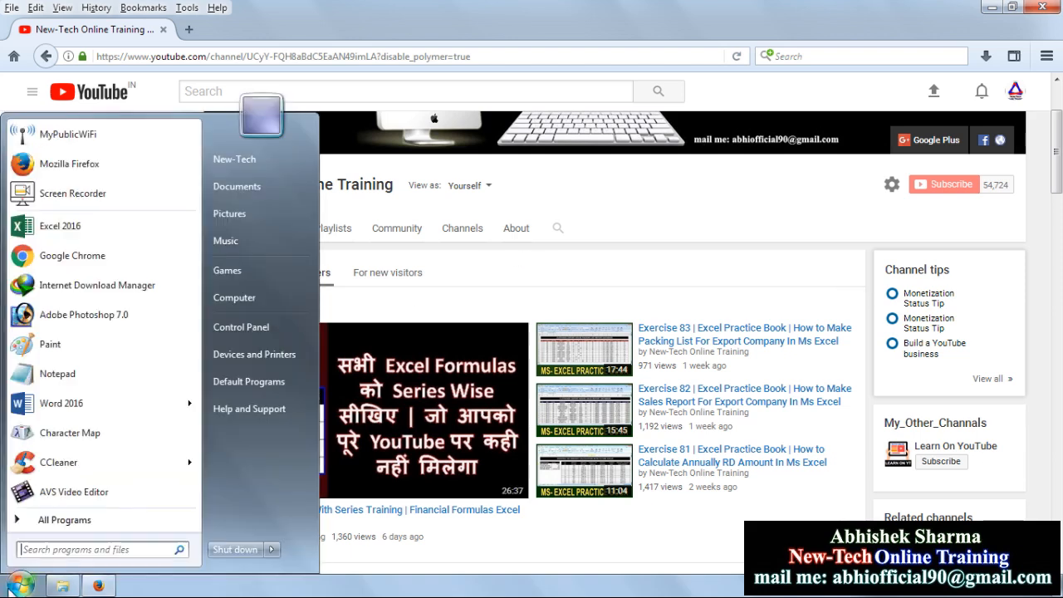
pyautogui.click(156, 230)
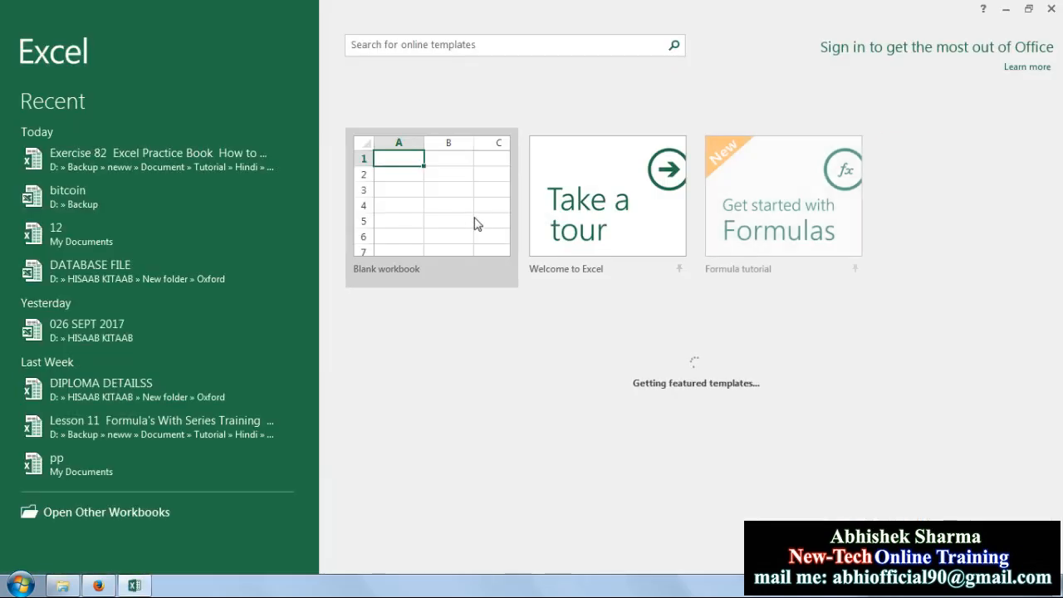
pyautogui.click(477, 225)
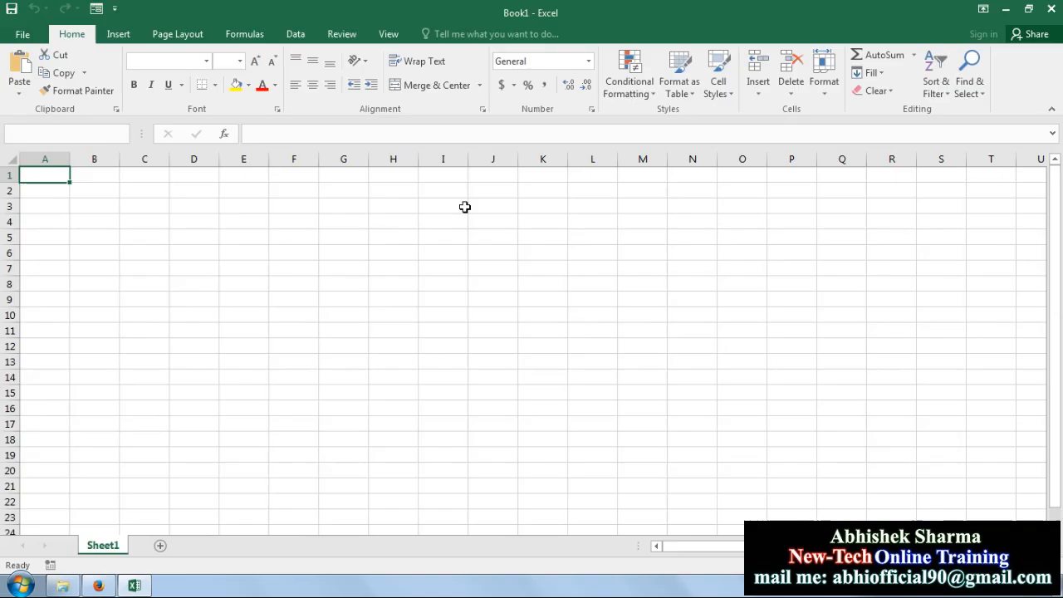
pyautogui.click(480, 264)
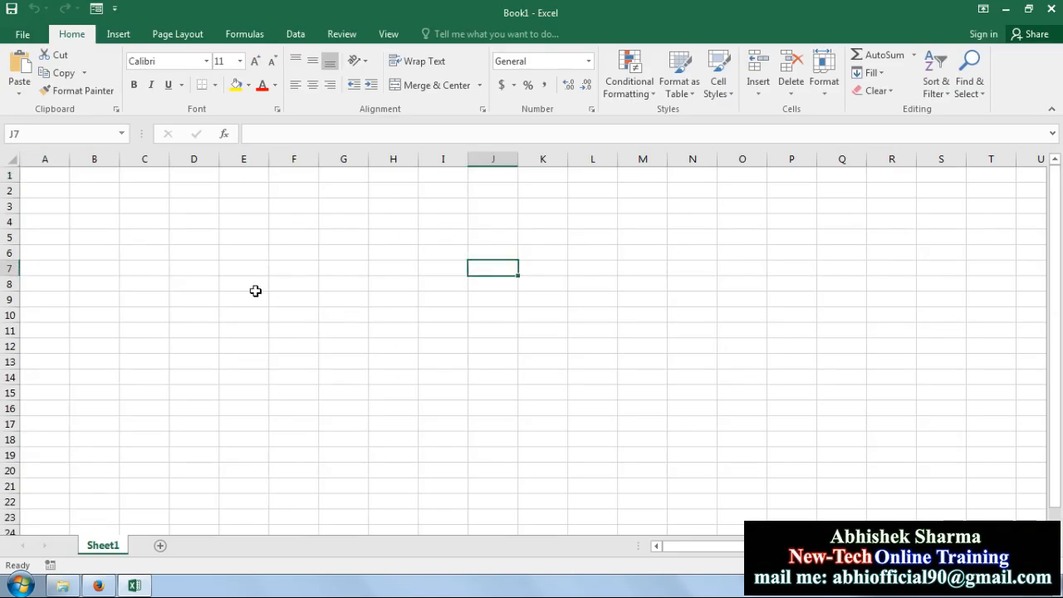
# - Narrow column A to a slim margin, and merge and center cells B2:K3
pyautogui.moveTo(70, 159); pyautogui.dragTo(33, 159)
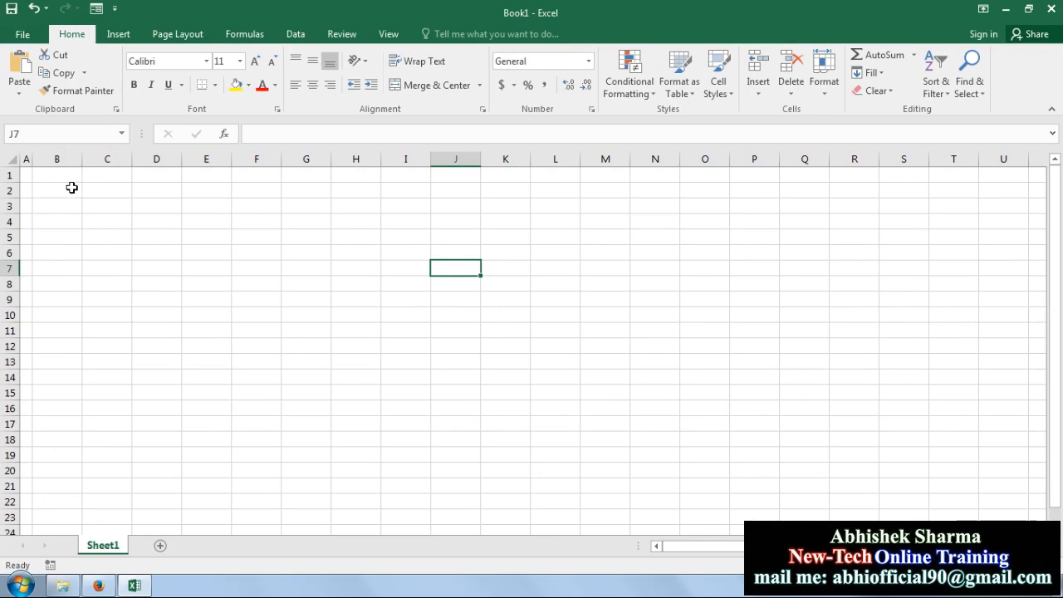
pyautogui.moveTo(72, 188); pyautogui.dragTo(491, 203)
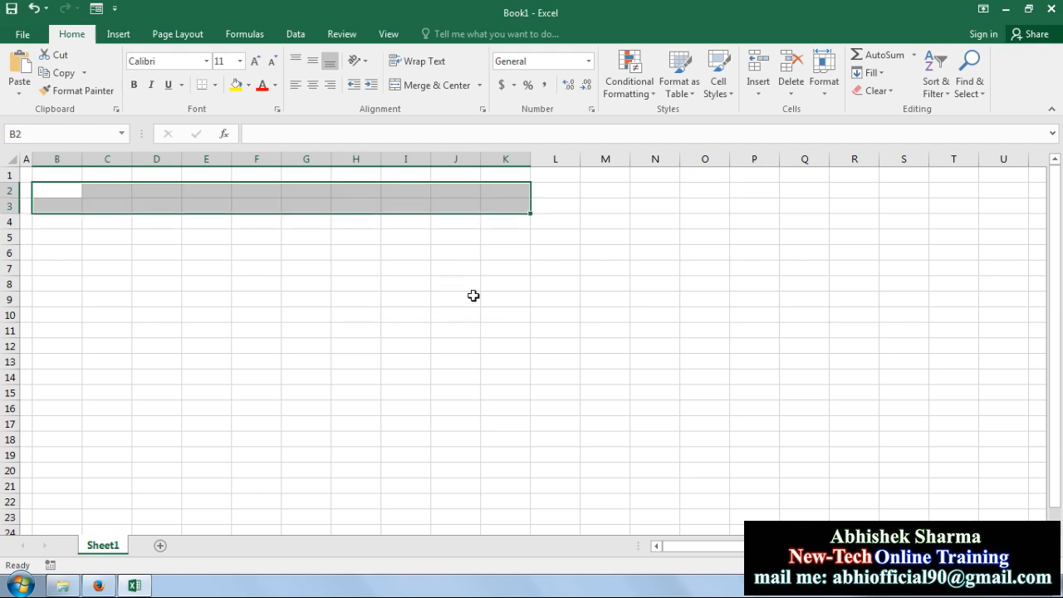
pyautogui.click(415, 90)
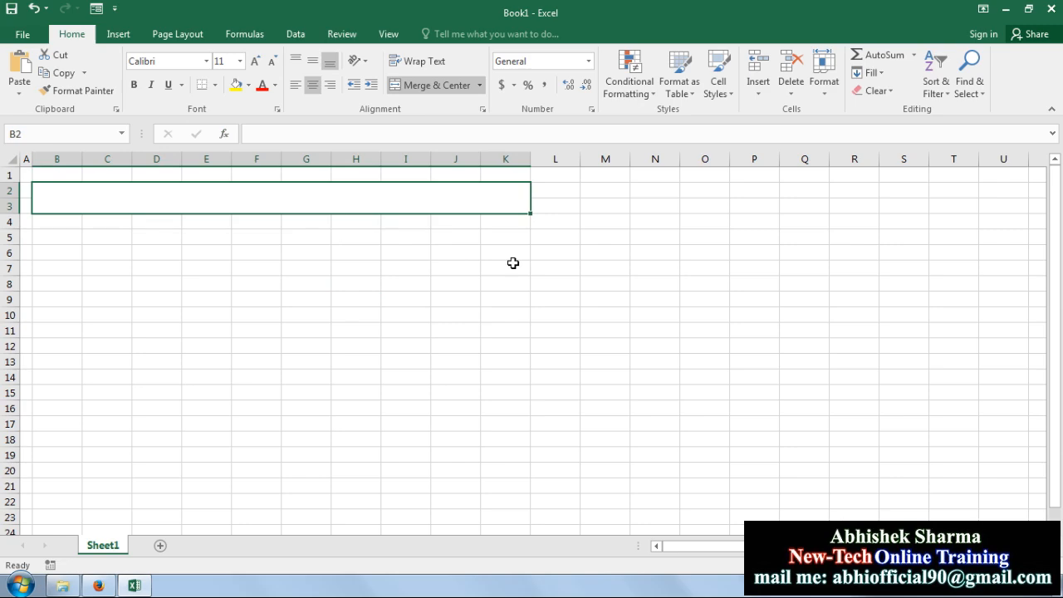
# - Enter the title MS EXCEL PRODUCT DEPRICIATION CHART in the merged cell B2:K3
pyautogui.write('MS ')
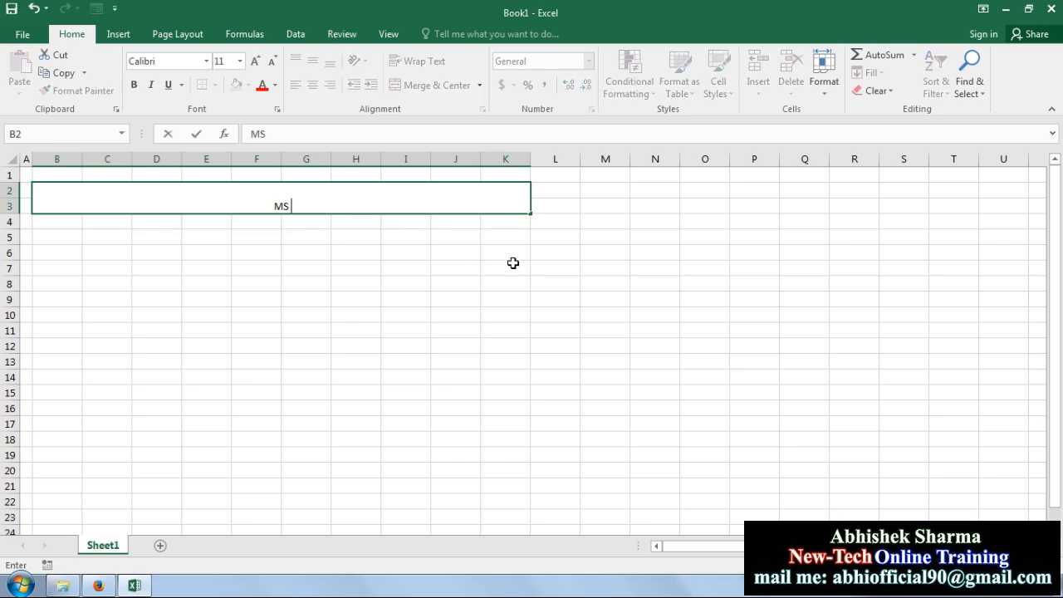
pyautogui.write('EXCEL PR')
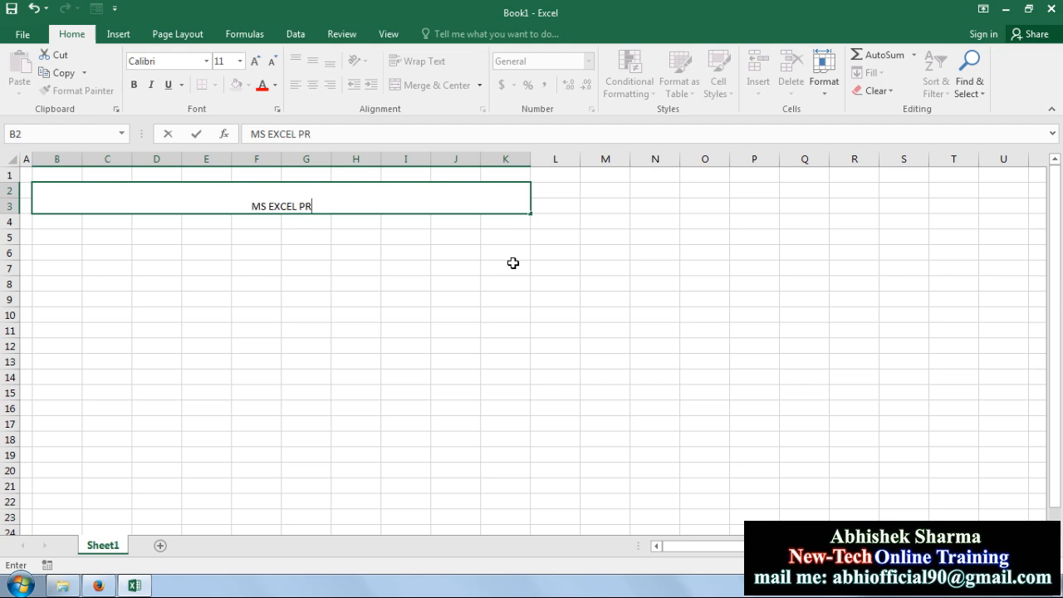
pyautogui.write('ODU')
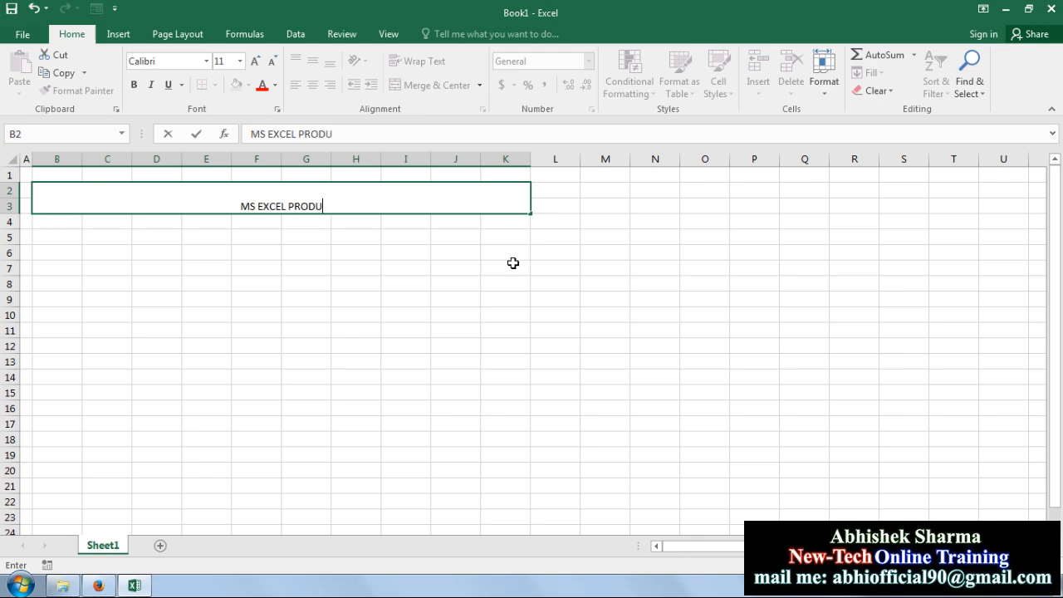
pyautogui.write('CT DE')
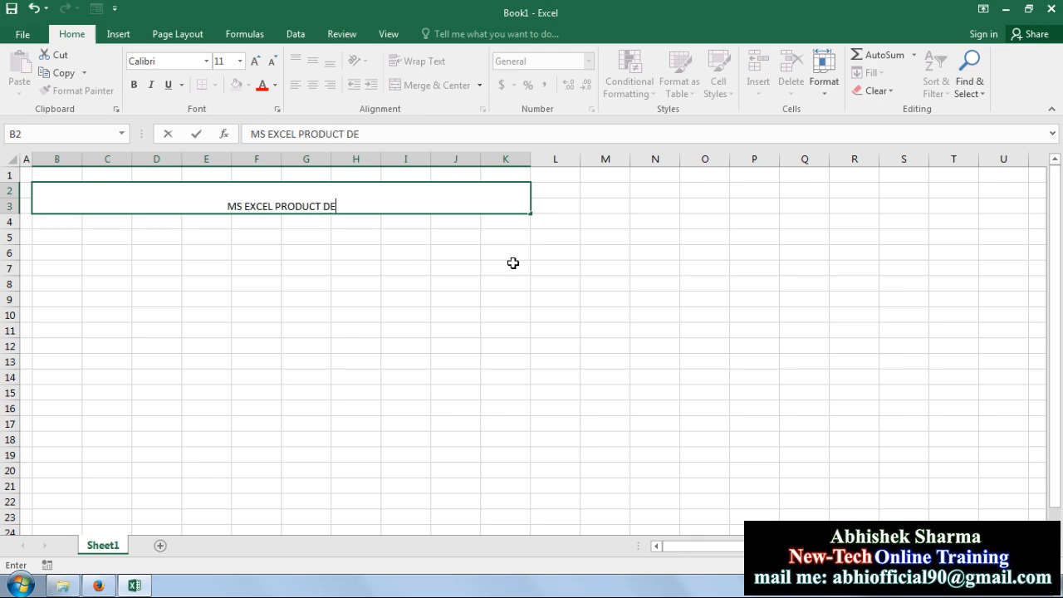
pyautogui.write('PRICIA')
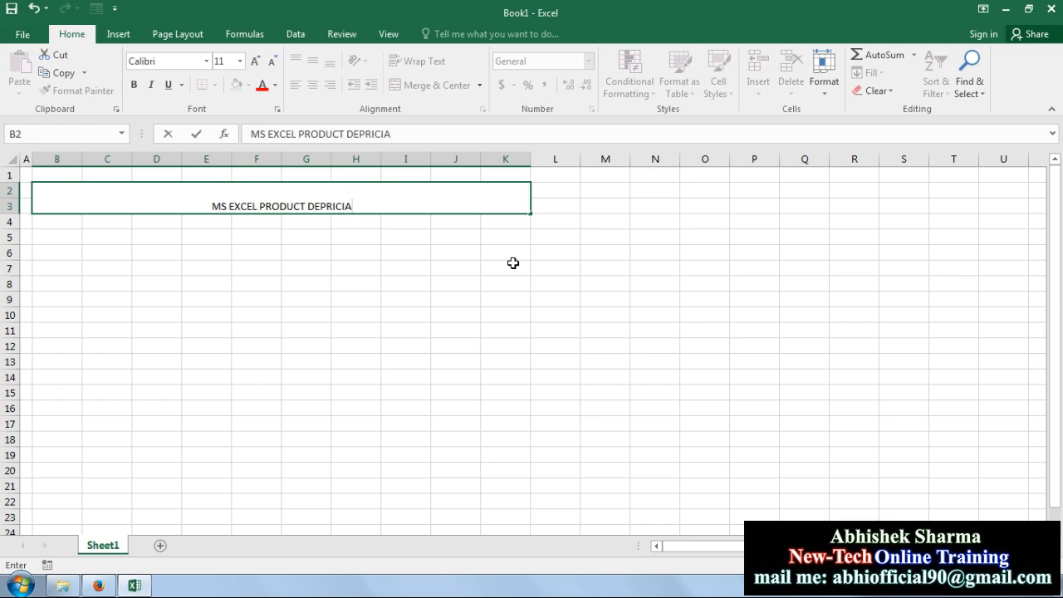
pyautogui.write('TION CHART')
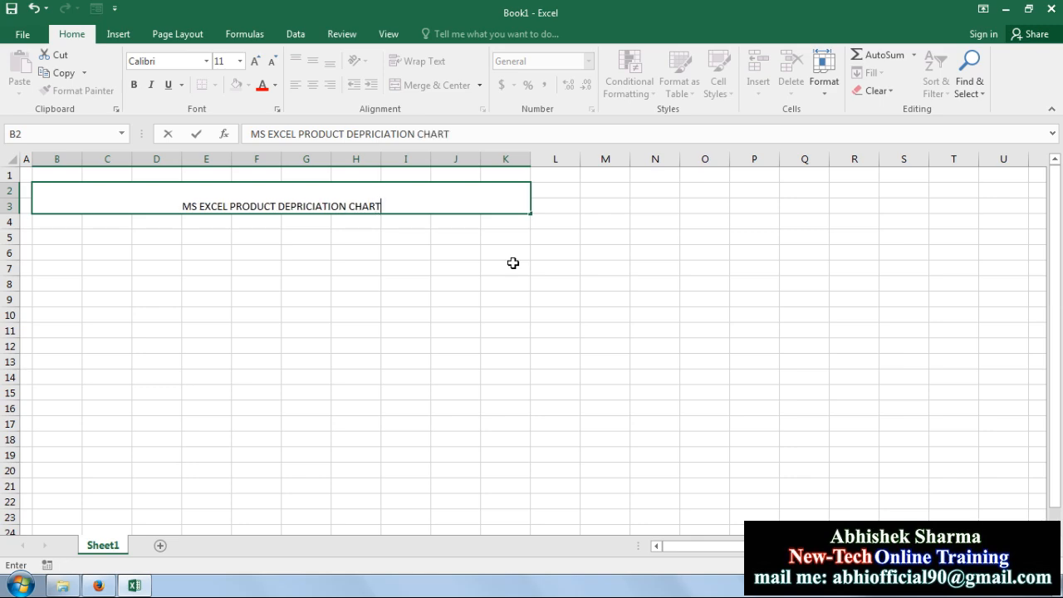
pyautogui.click(512, 253)
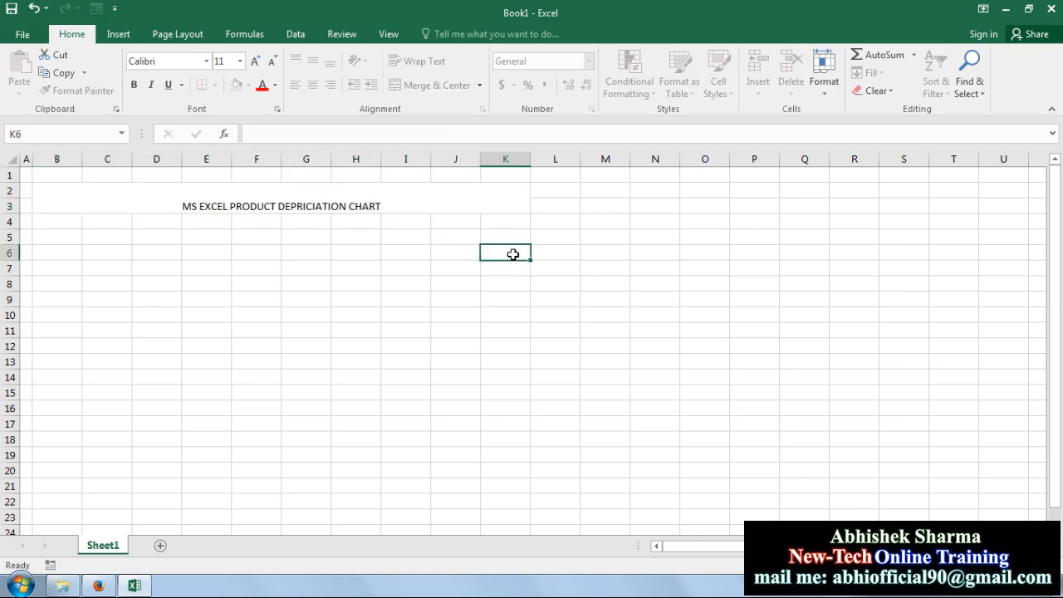
# - Center the chart title vertically in its merged cell and format it as bold, size 20
pyautogui.click(439, 204)
pyautogui.click(311, 62)
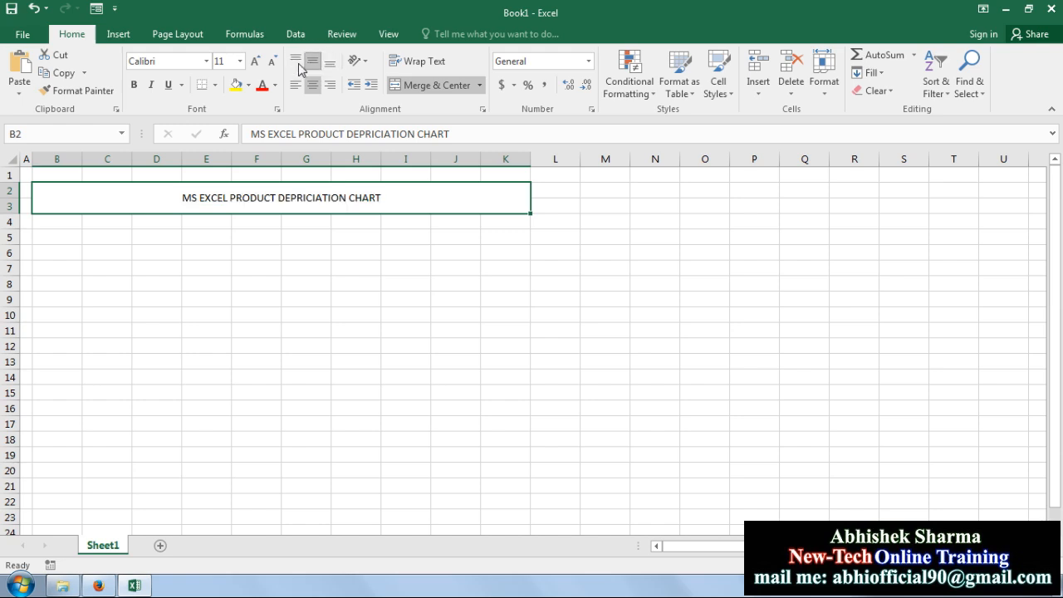
pyautogui.click(256, 62)
pyautogui.click(256, 62)
pyautogui.click(256, 62)
pyautogui.click(256, 63)
pyautogui.click(255, 62)
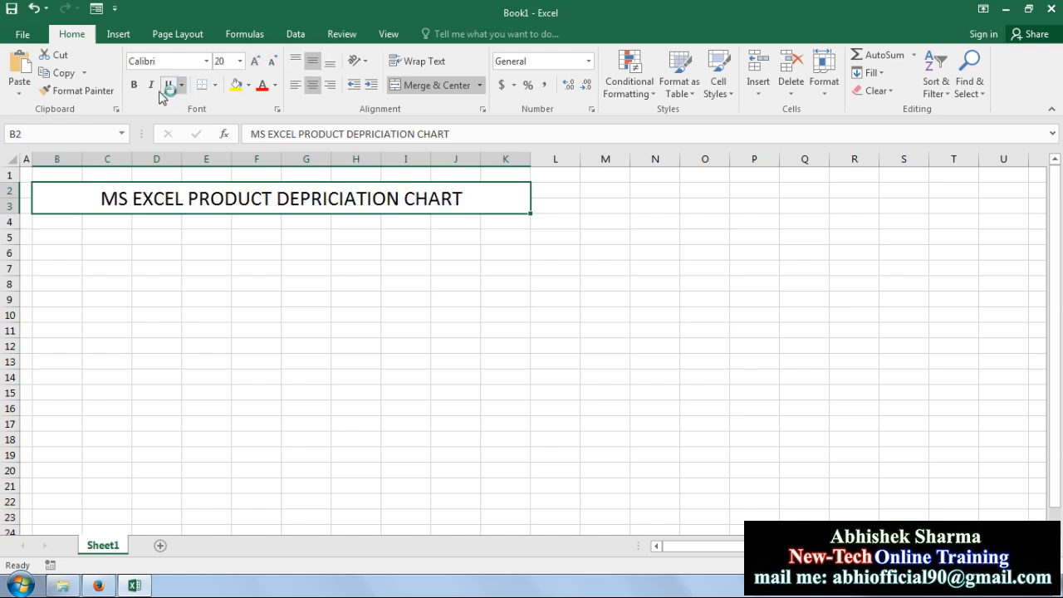
pyautogui.click(134, 85)
# - Give the title cell a black fill and white font color
pyautogui.click(248, 85)
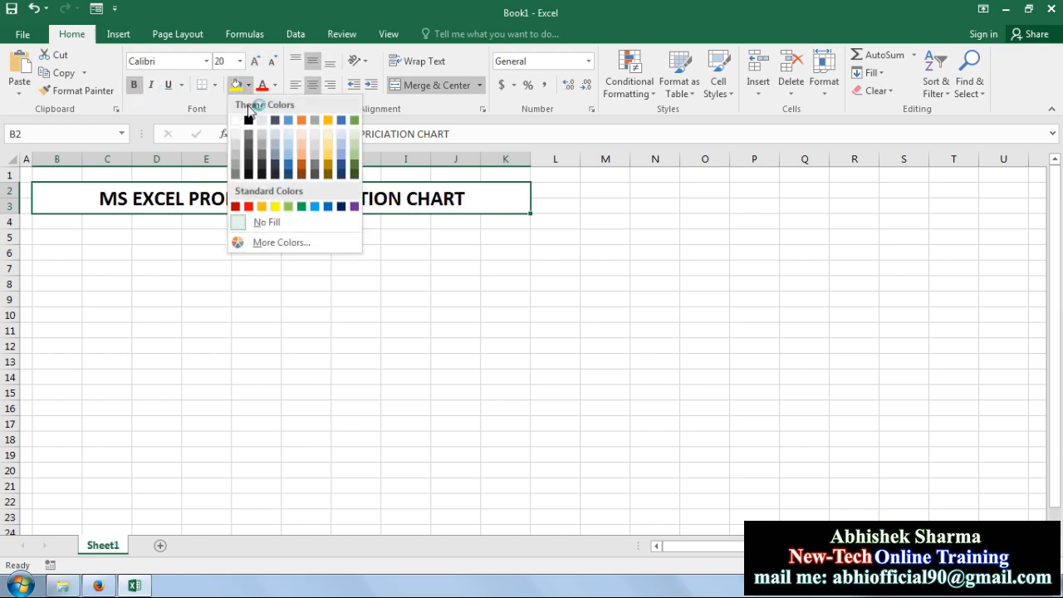
pyautogui.click(259, 117)
pyautogui.click(275, 86)
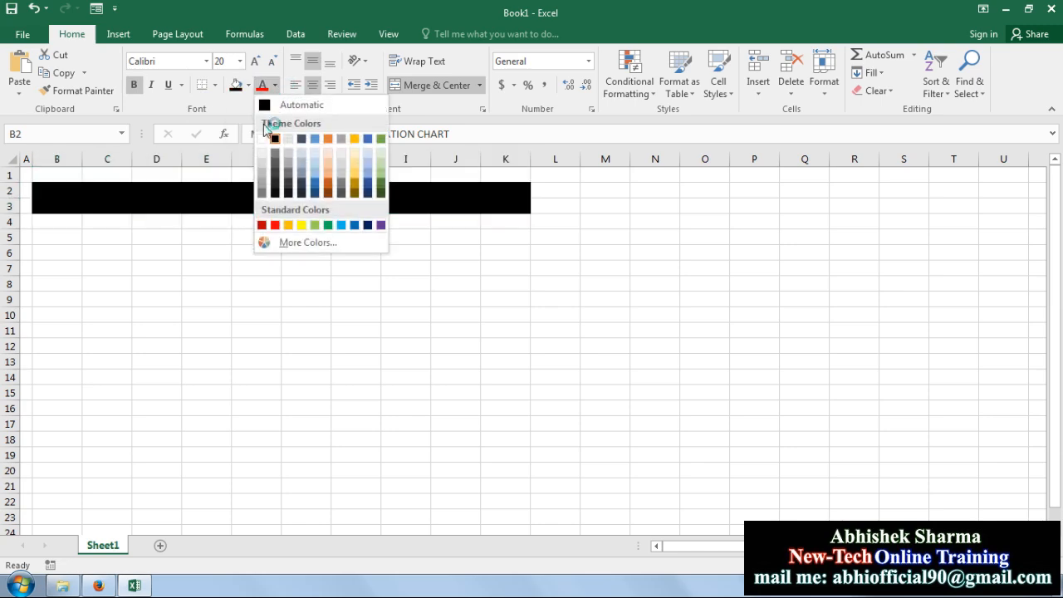
pyautogui.click(274, 136)
pyautogui.click(280, 270)
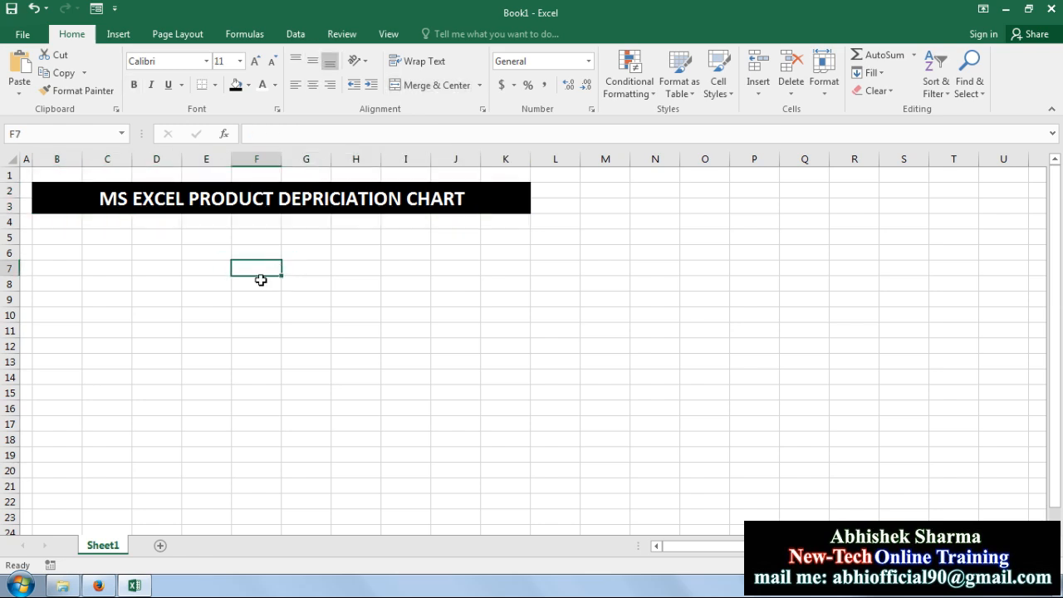
# - Enter the column headings COMPANY in B5 and PRODUCT in C5
pyautogui.click(60, 244)
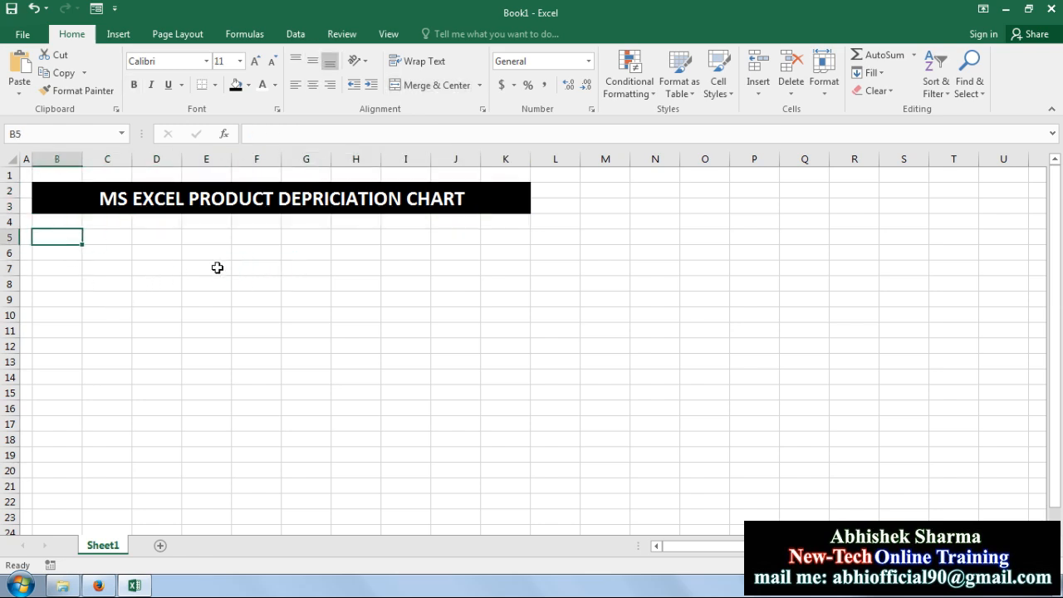
pyautogui.write('COMP')
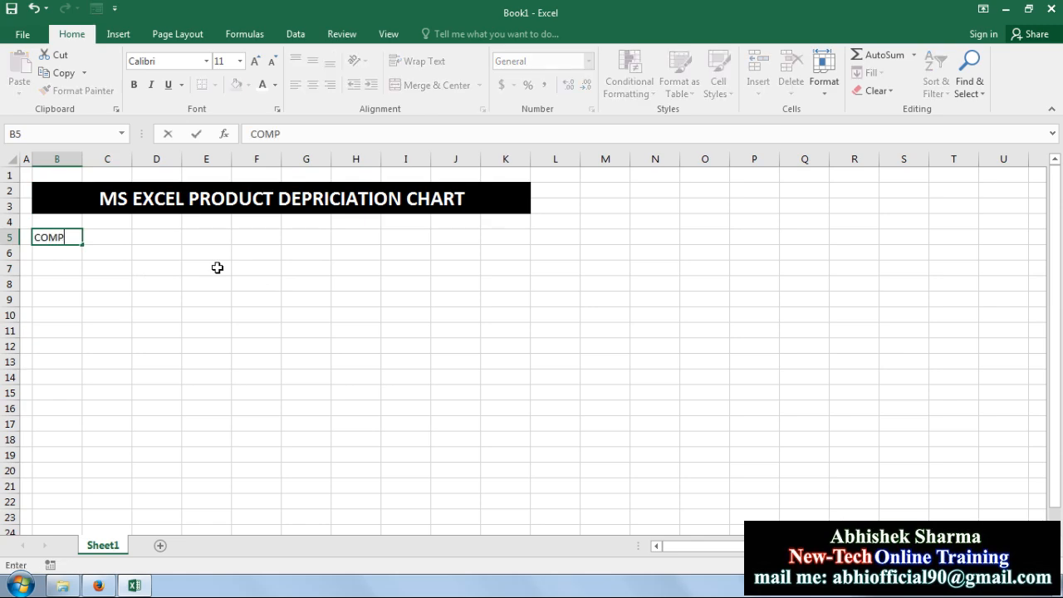
pyautogui.write('ANY')
pyautogui.press('Tab')
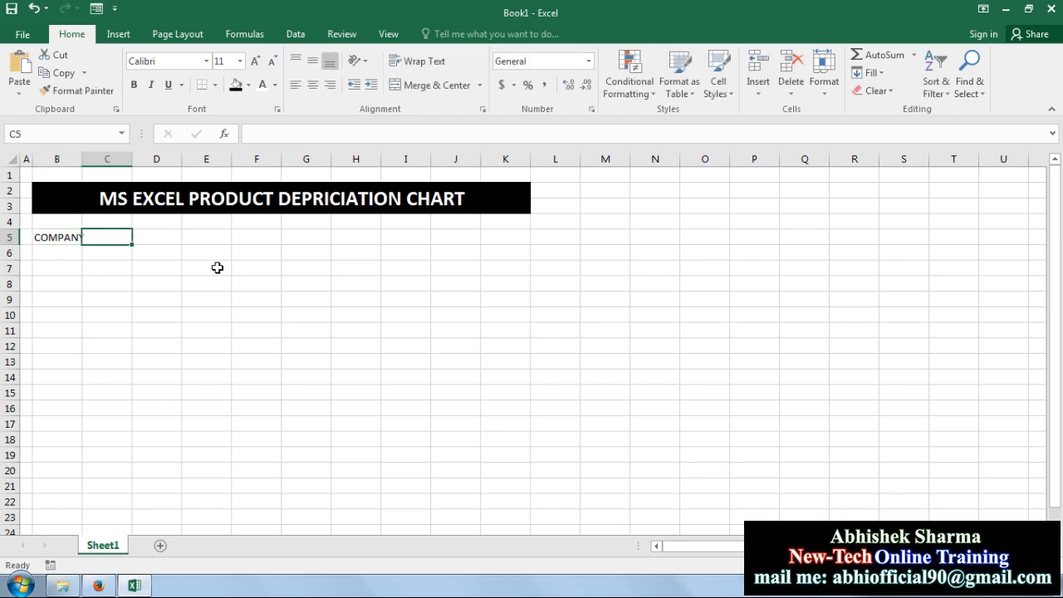
pyautogui.write('PRODU')
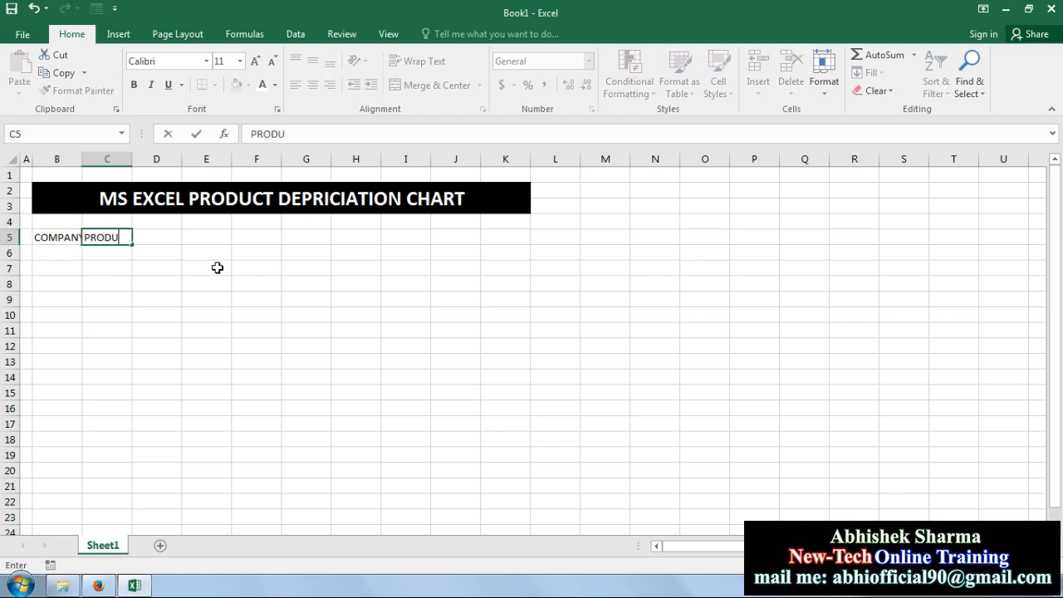
pyautogui.write('CT')
pyautogui.press('Tab')
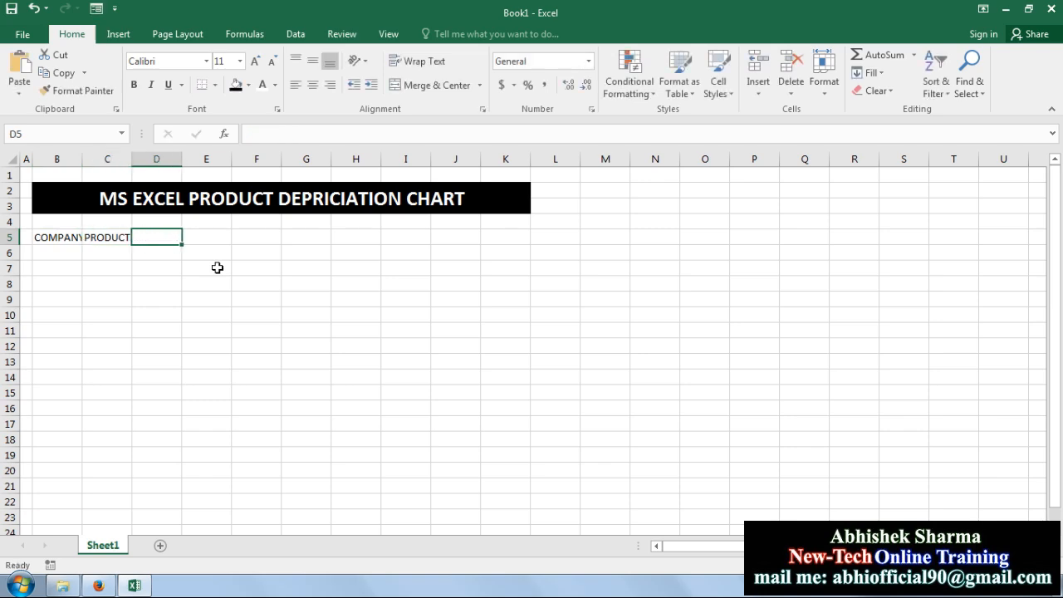
# - Enter the column headings UNIT in D5 and WARRANTY in E5
pyautogui.write('US')
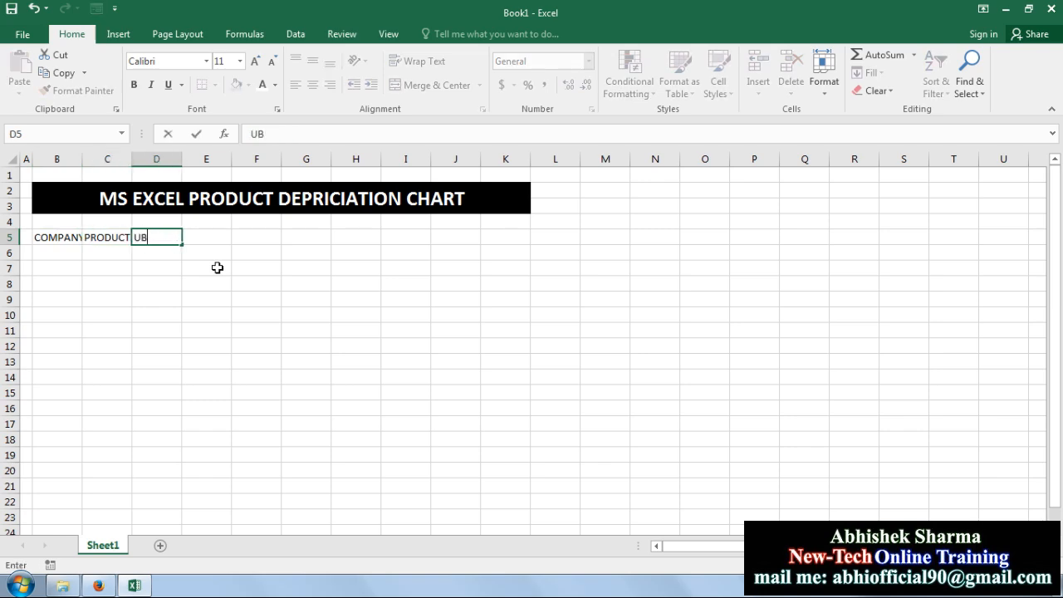
pyautogui.press('BackSpace')
pyautogui.write('NIT')
pyautogui.press('Tab')
pyautogui.write('WA')
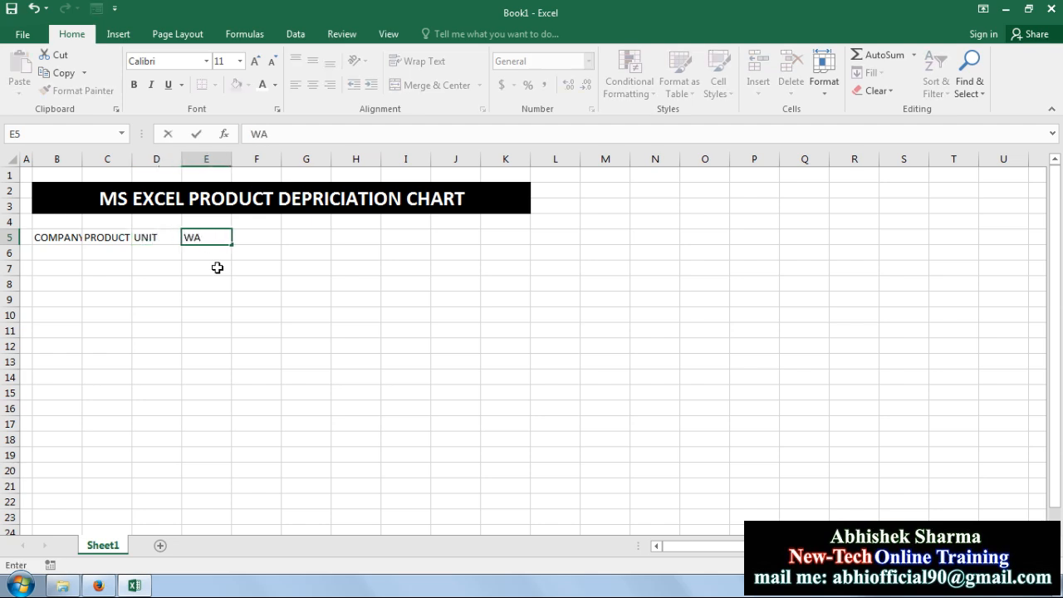
pyautogui.write('RRANTY')
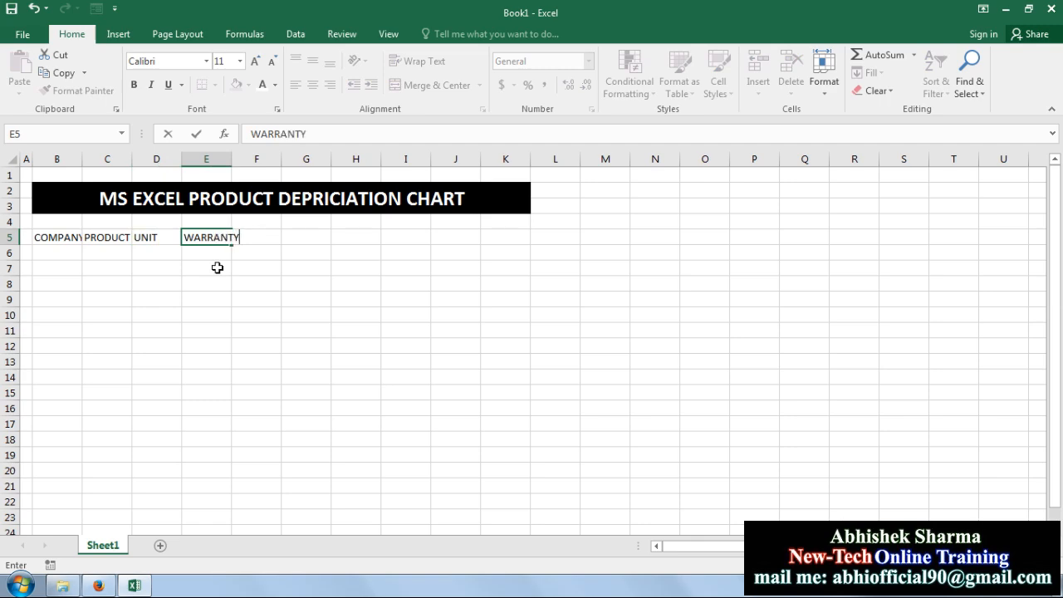
pyautogui.press('Tab')
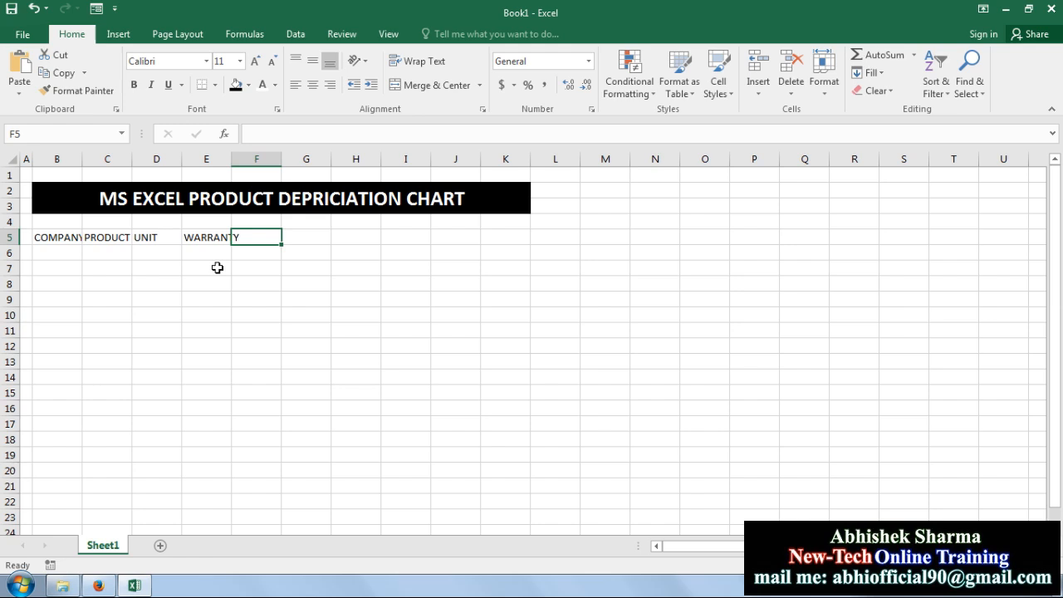
# - Enter the column heading PURCHASE PRICE in F5
pyautogui.write('PU')
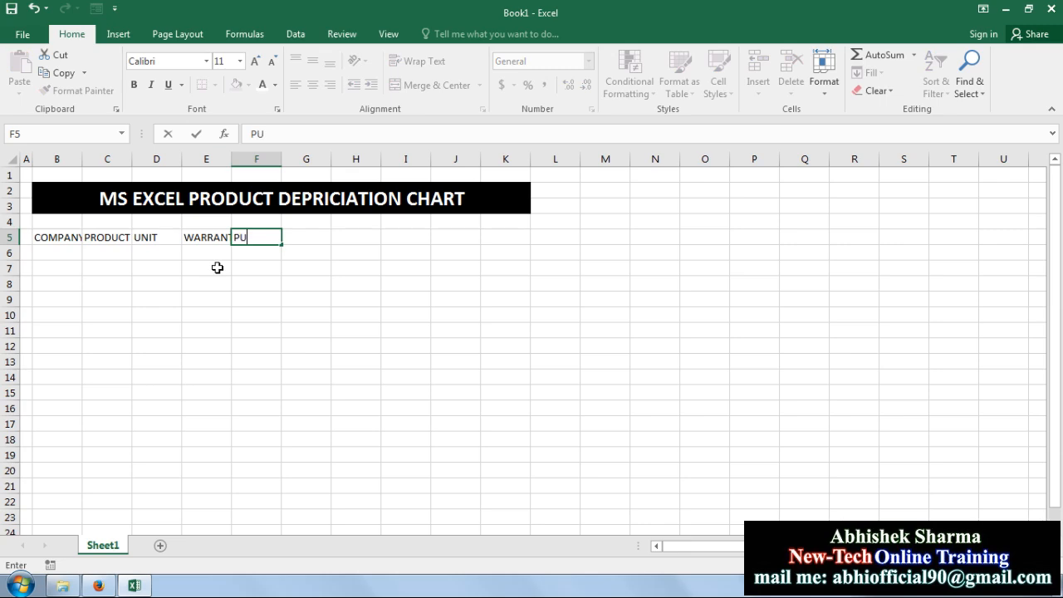
pyautogui.write('RCHASE ')
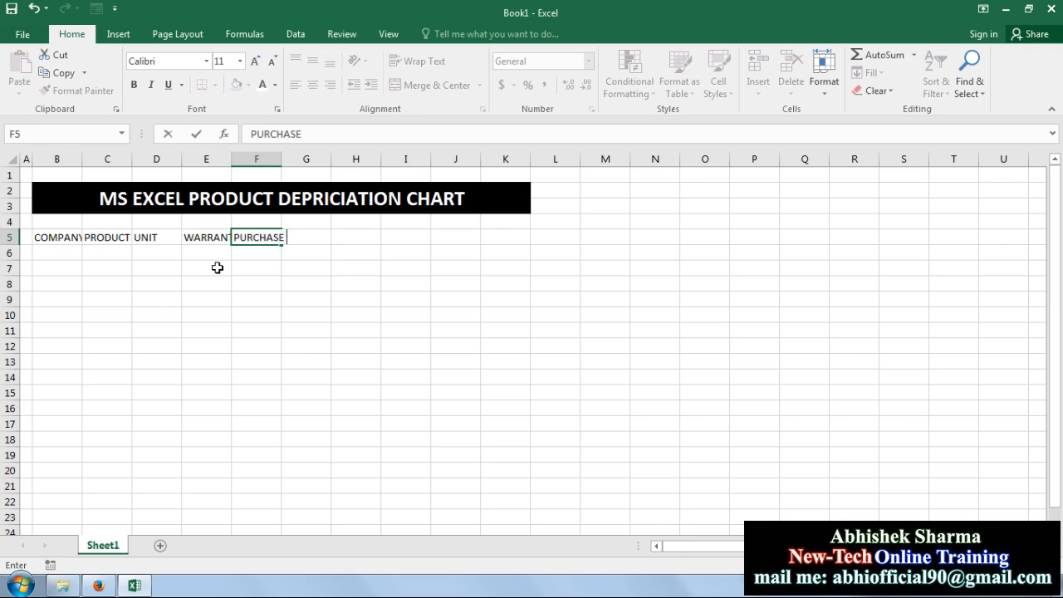
pyautogui.write('PRICE')
pyautogui.press('Tab')
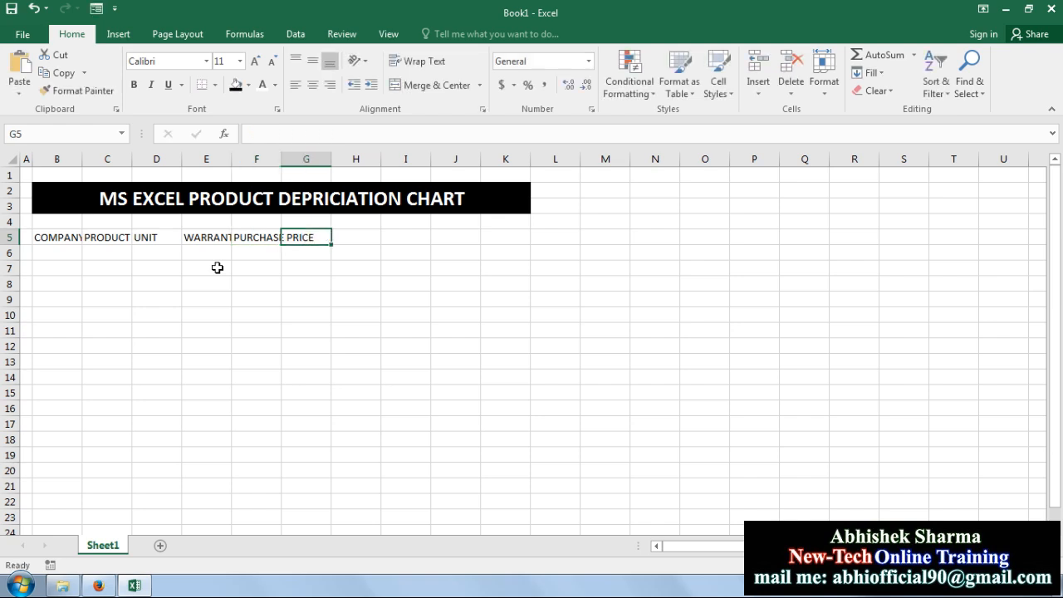
# - Enter the column heading AFTER USED PRICE in G5 and select the adjacent heading cell H5
pyautogui.write('AG')
pyautogui.press('BackSpace')
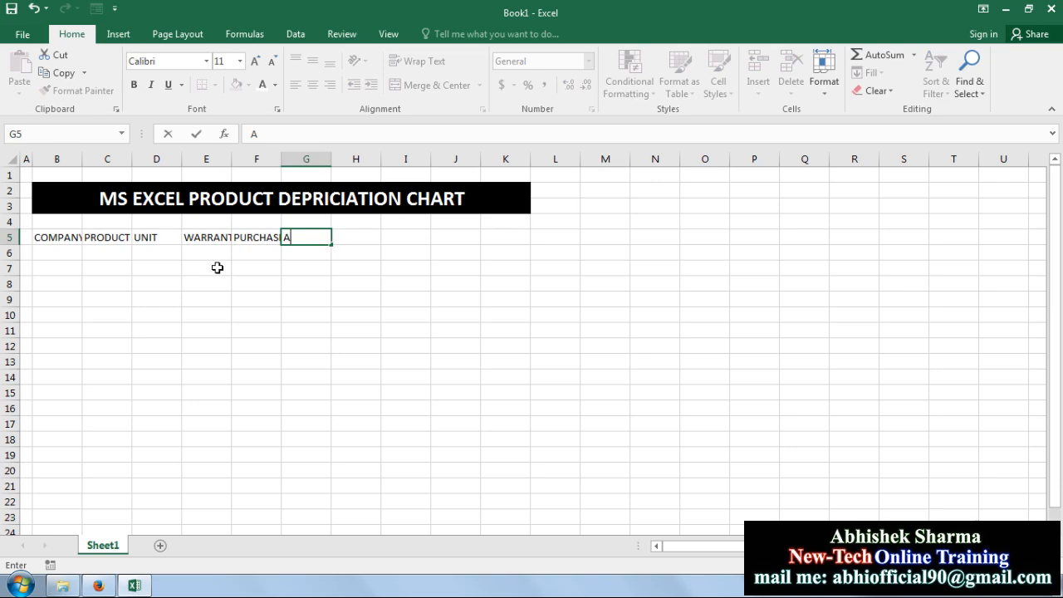
pyautogui.write('FTER')
pyautogui.write('USED PRICE')
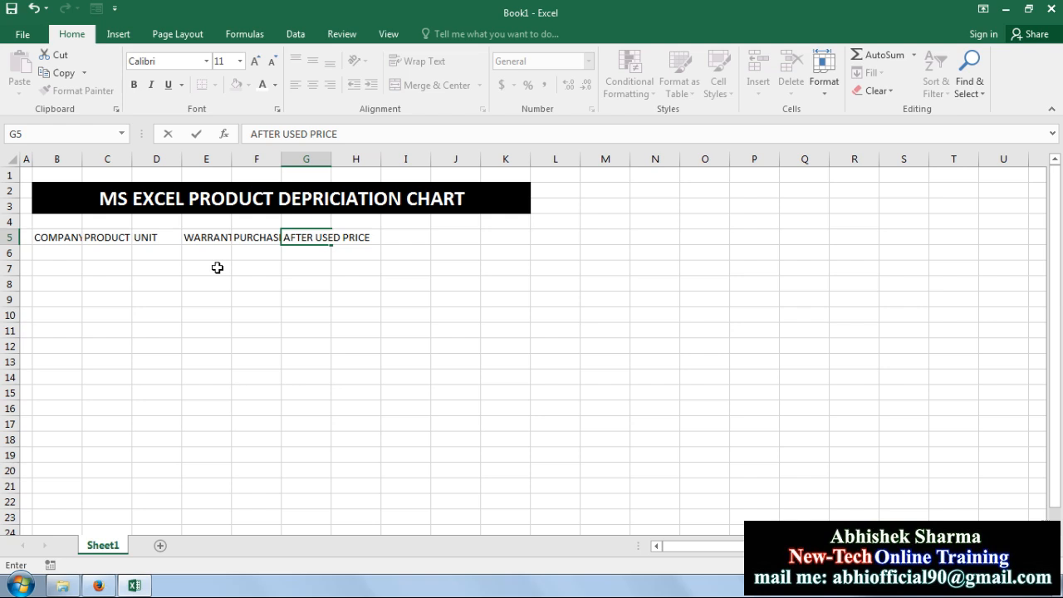
pyautogui.press('Return')
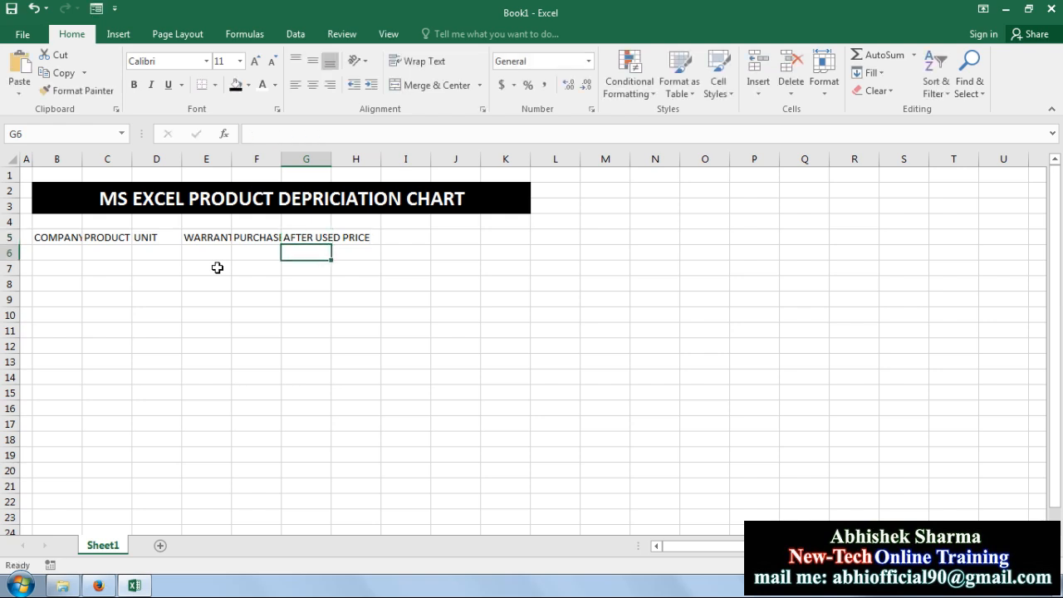
pyautogui.press('Right')
pyautogui.press('Up')
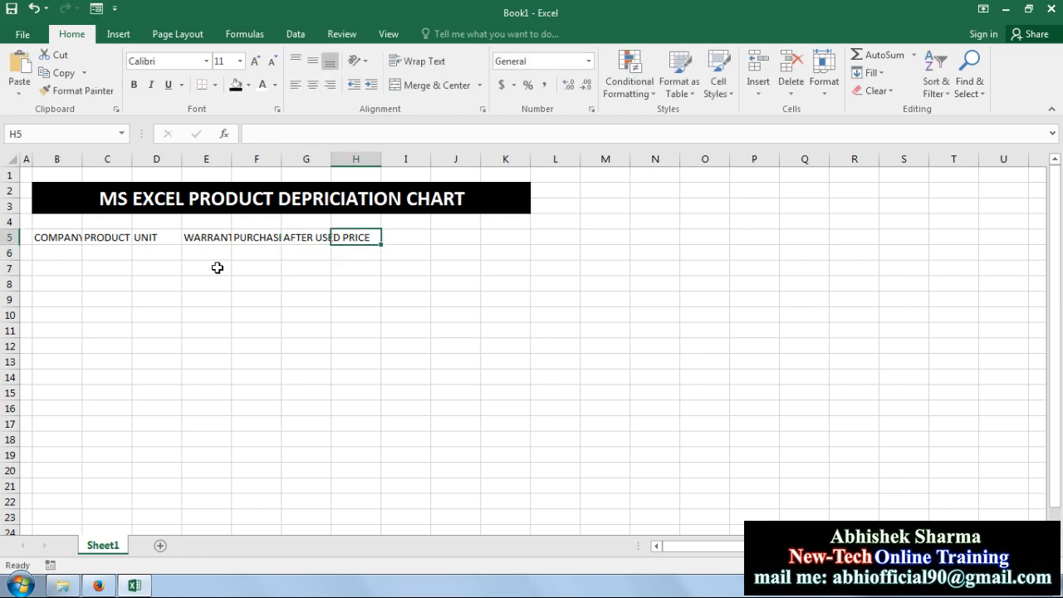
# - Enter the column headings USED IN YEAR in H5 and YEARLY DEPRICIATION in I5
pyautogui.write('USED')
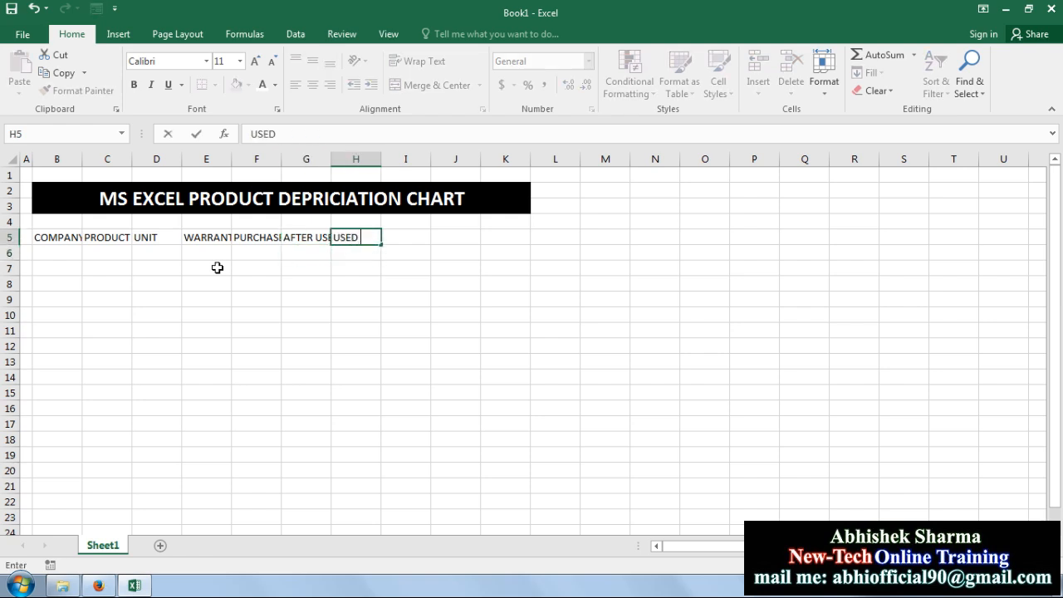
pyautogui.write(' IN YEAR')
pyautogui.press('Right')
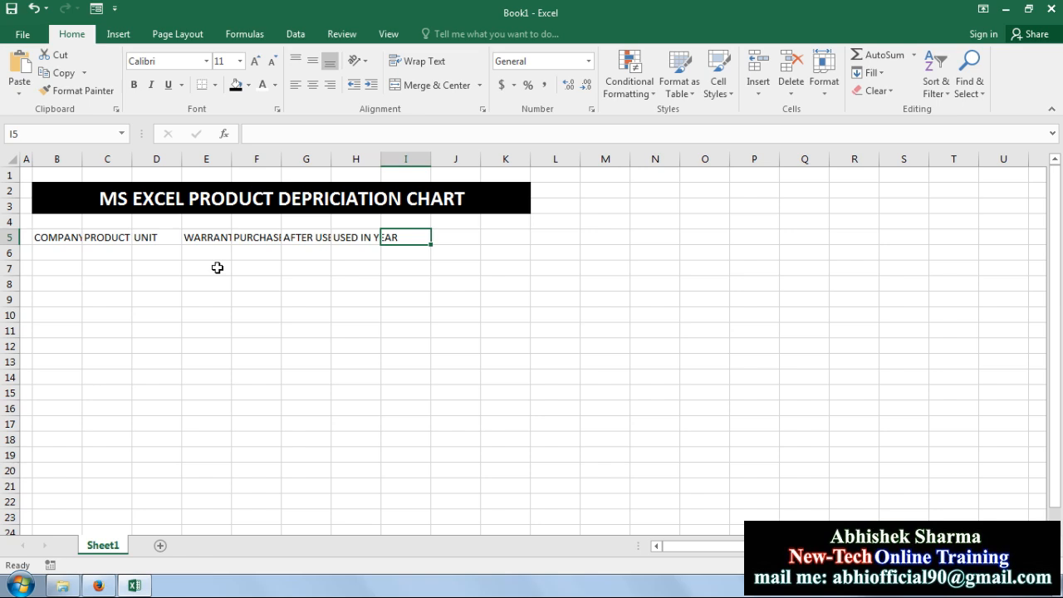
pyautogui.write('YEAR')
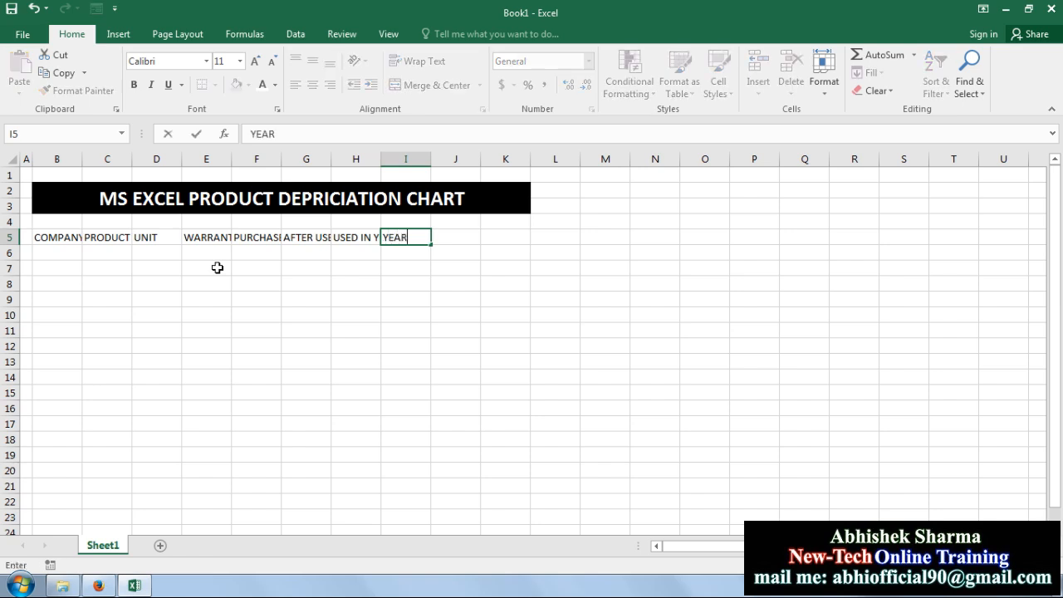
pyautogui.write('LY DEPRIC')
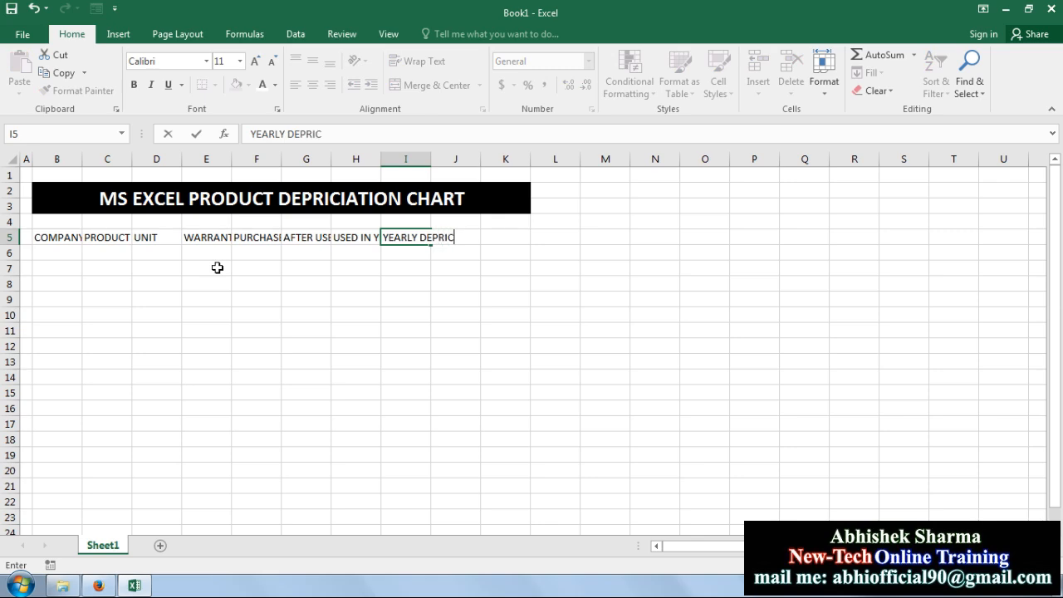
pyautogui.write('IATION')
pyautogui.press('Tab')
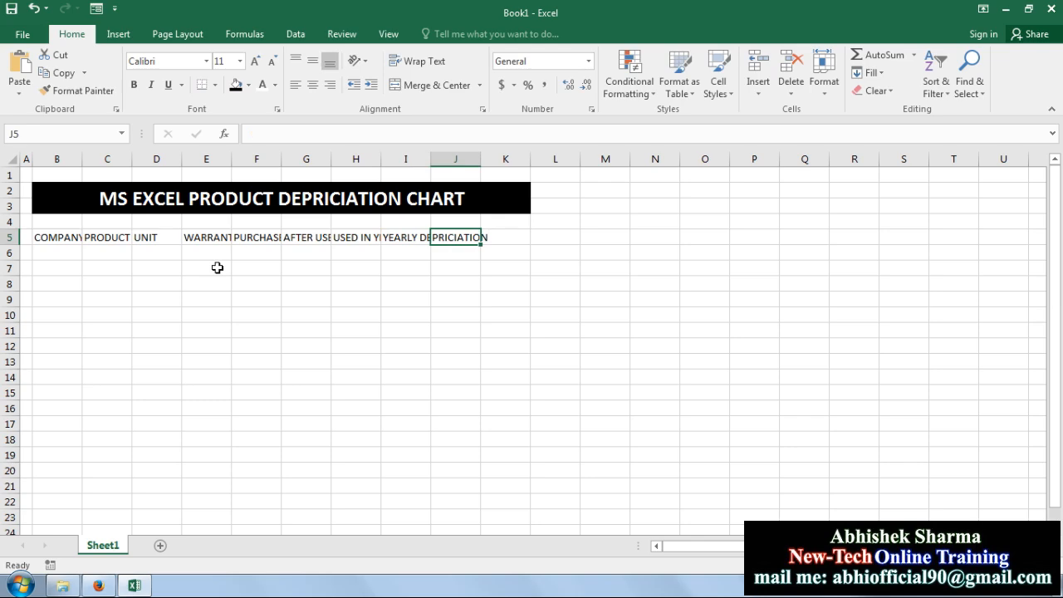
# - Enter the column heading DEPRICIATION in J5
pyautogui.write('DE')
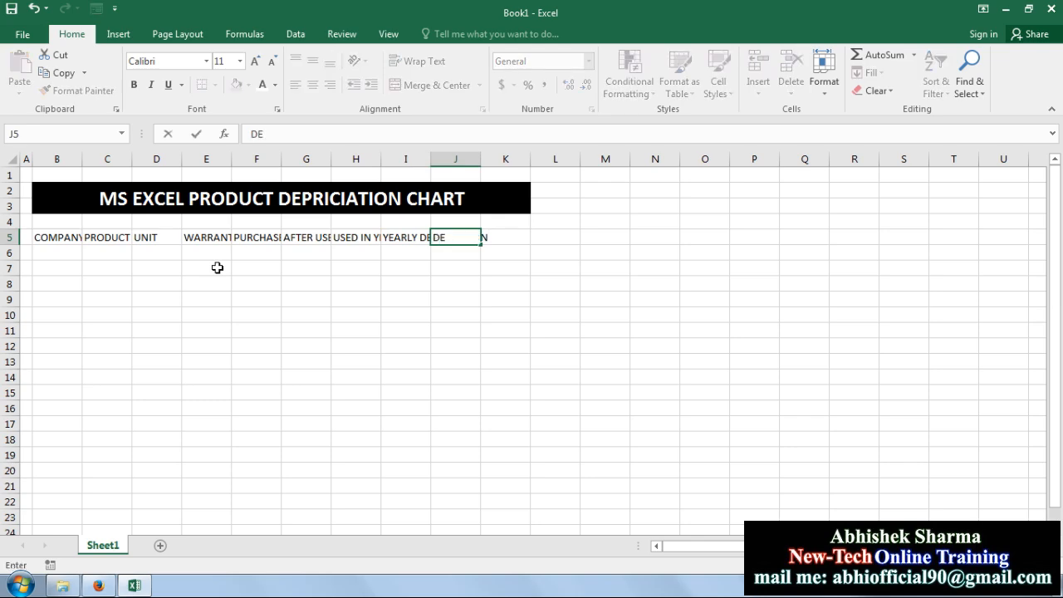
pyautogui.write('PRICIATION')
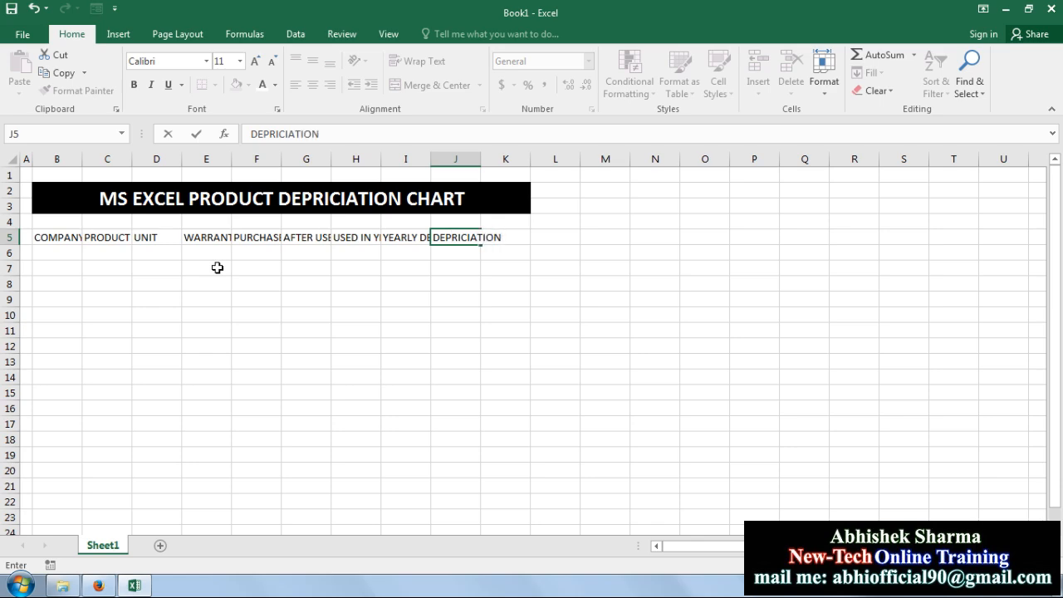
pyautogui.press('Return')
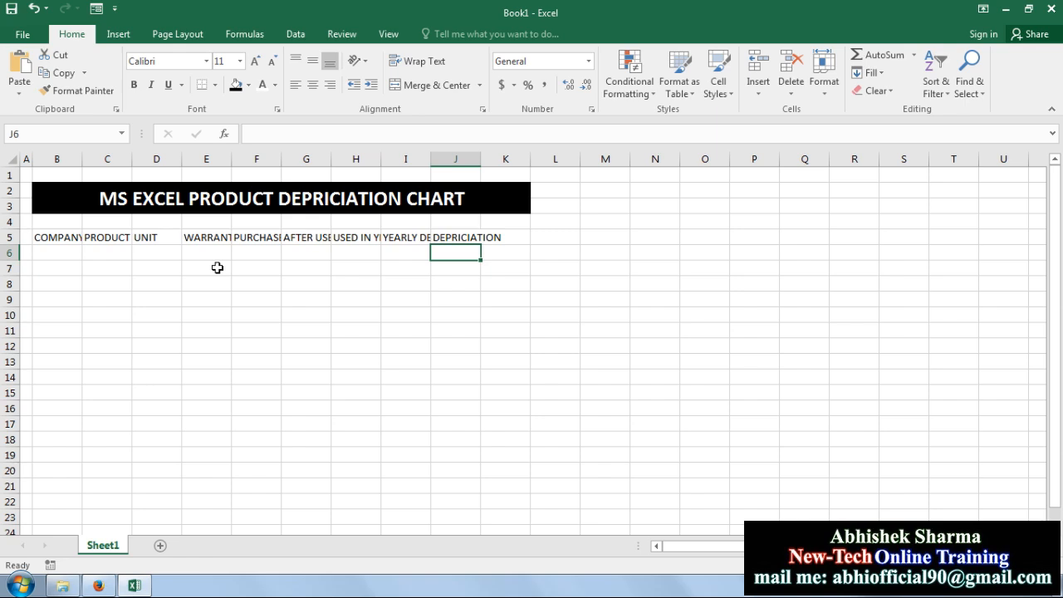
pyautogui.press('Left')
pyautogui.press('Left')
pyautogui.press('Left')
pyautogui.press('Left')
pyautogui.press('Left')
pyautogui.press('Left')
pyautogui.press('Left')
pyautogui.press('Left')
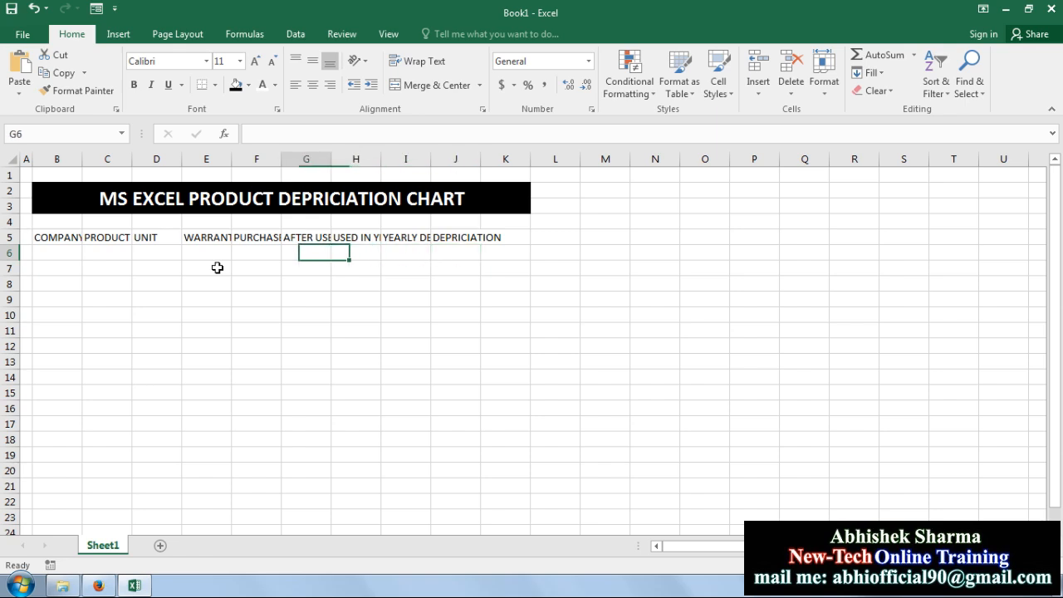
pyautogui.press('Right')
pyautogui.press('Right')
pyautogui.press('Right')
pyautogui.press('Right')
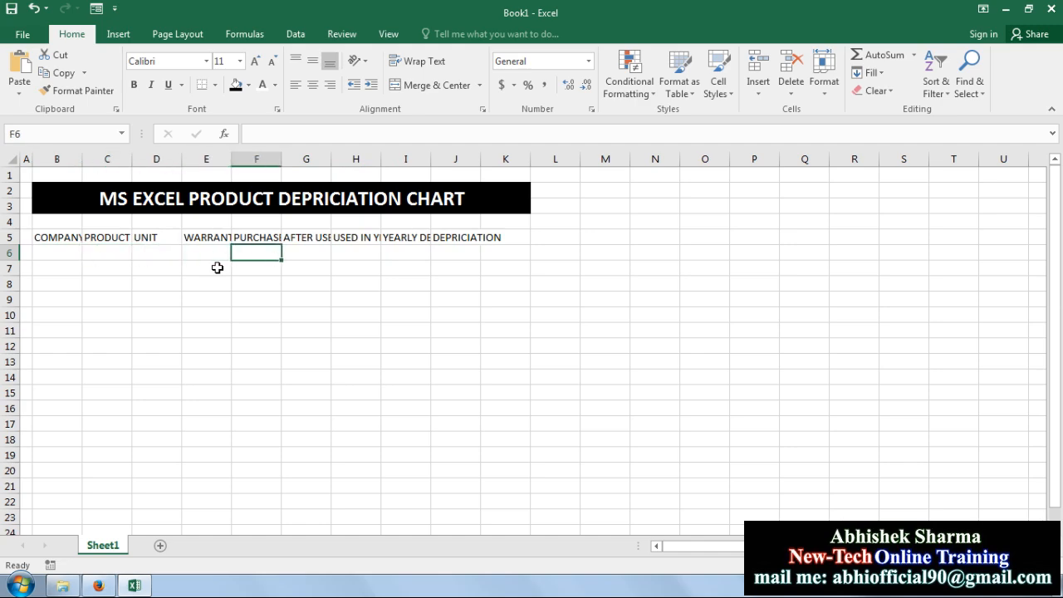
# - AutoFit the widths of columns B to J to the headings in row 5
pyautogui.moveTo(472, 237); pyautogui.dragTo(78, 237)
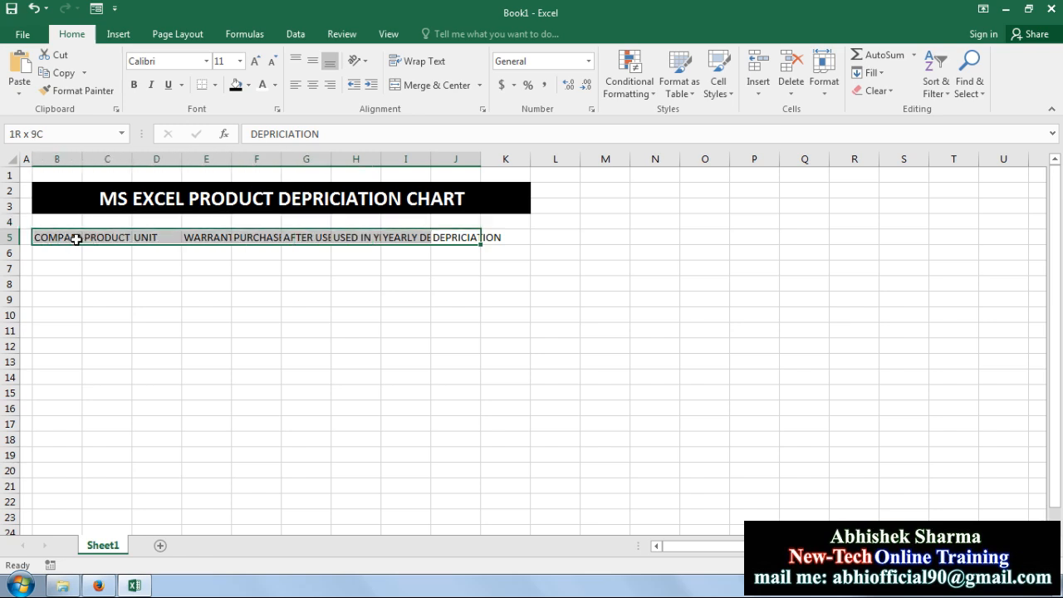
pyautogui.click(821, 86)
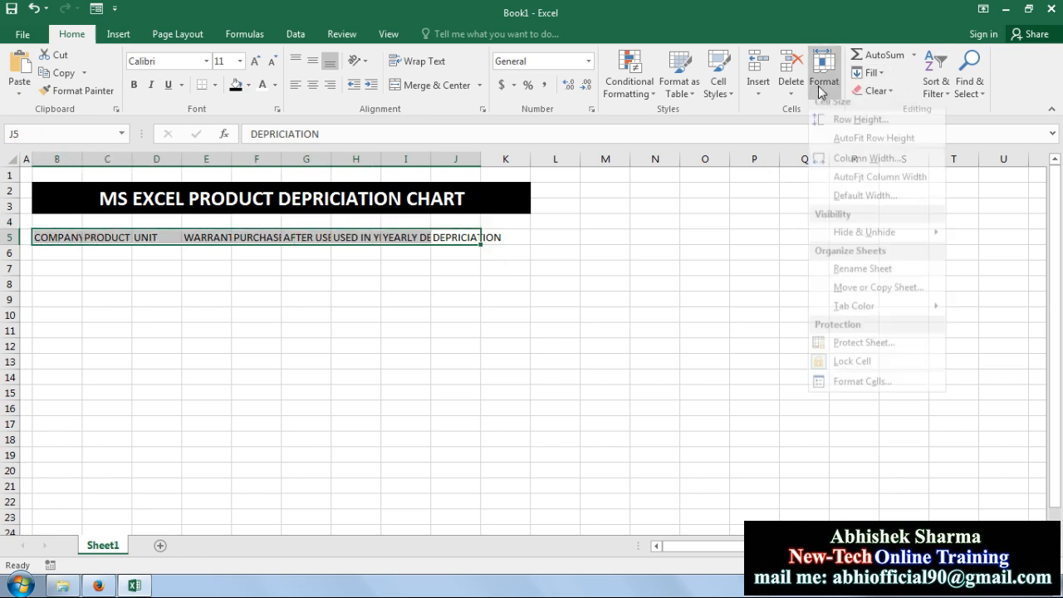
pyautogui.click(863, 177)
pyautogui.click(442, 346)
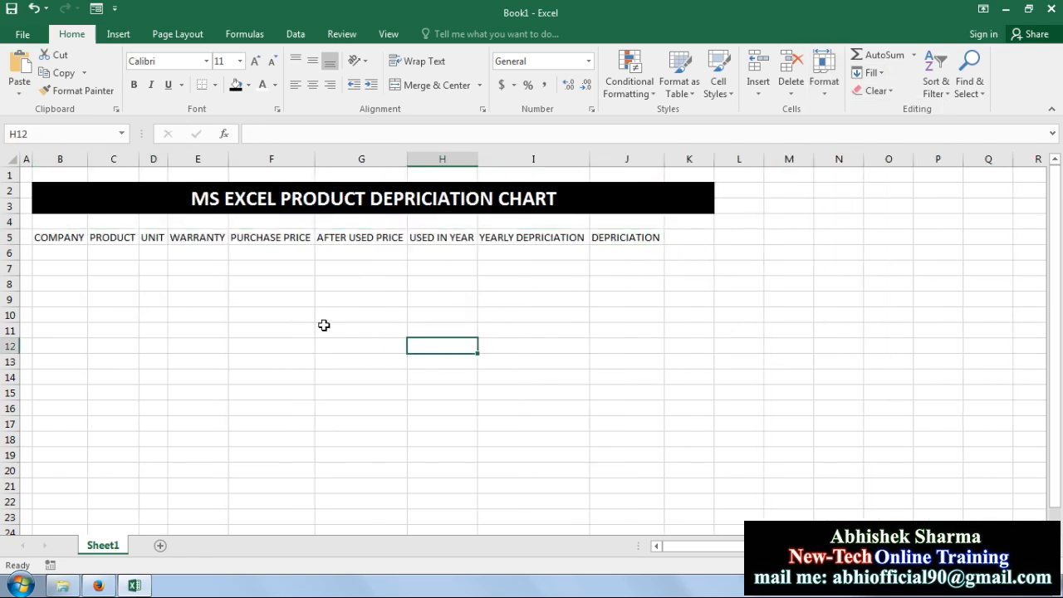
# - Enter the sub-headings COST in F6 under PURCHASE PRICE and SALVAGE in G6 under AFTER USED PRICE
pyautogui.click(254, 254)
pyautogui.click(349, 253)
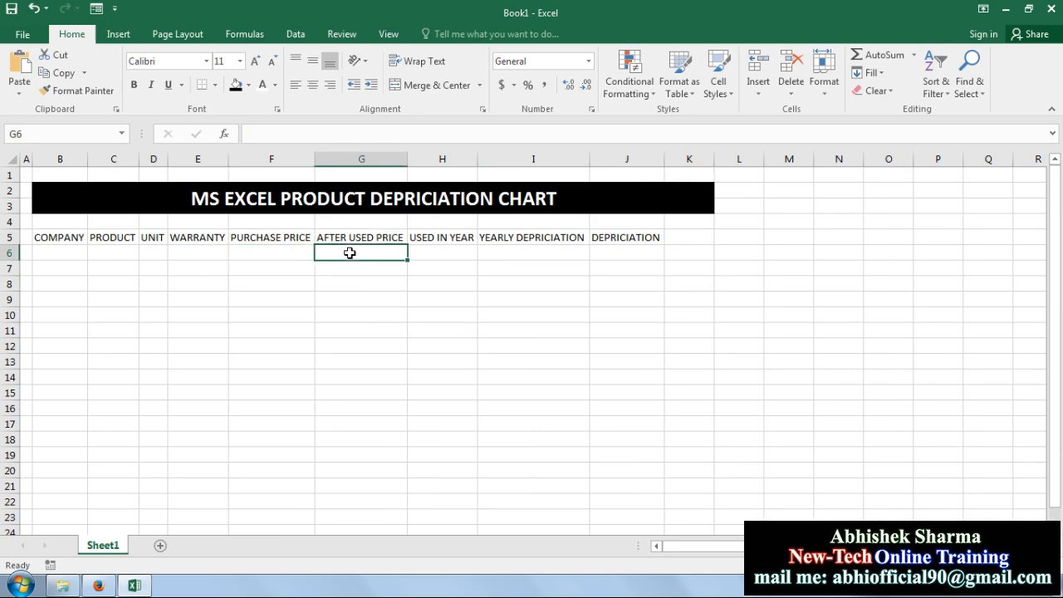
pyautogui.click(291, 249)
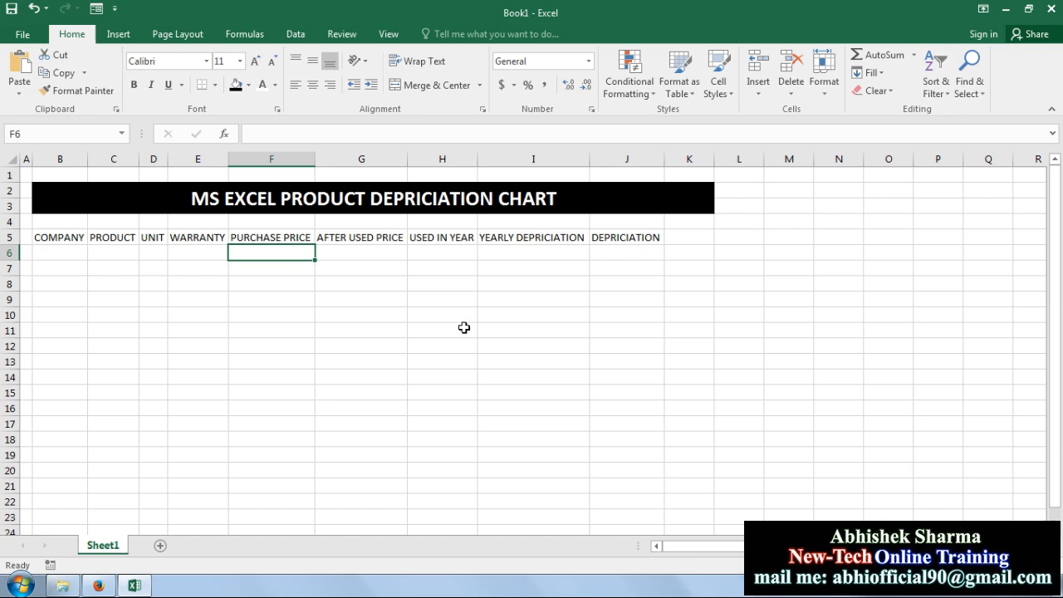
pyautogui.write('COST')
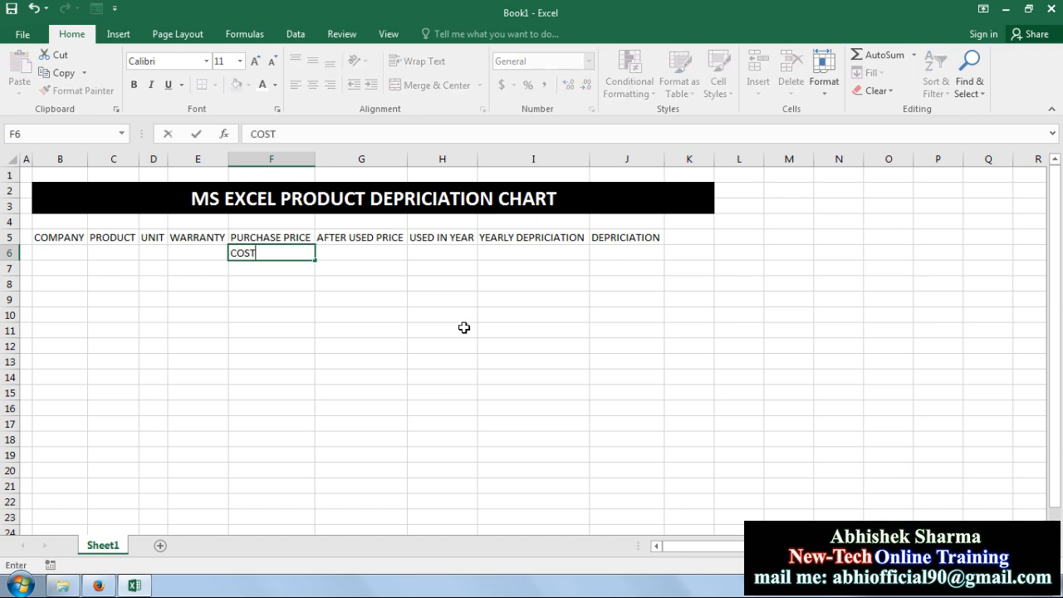
pyautogui.press('Tab')
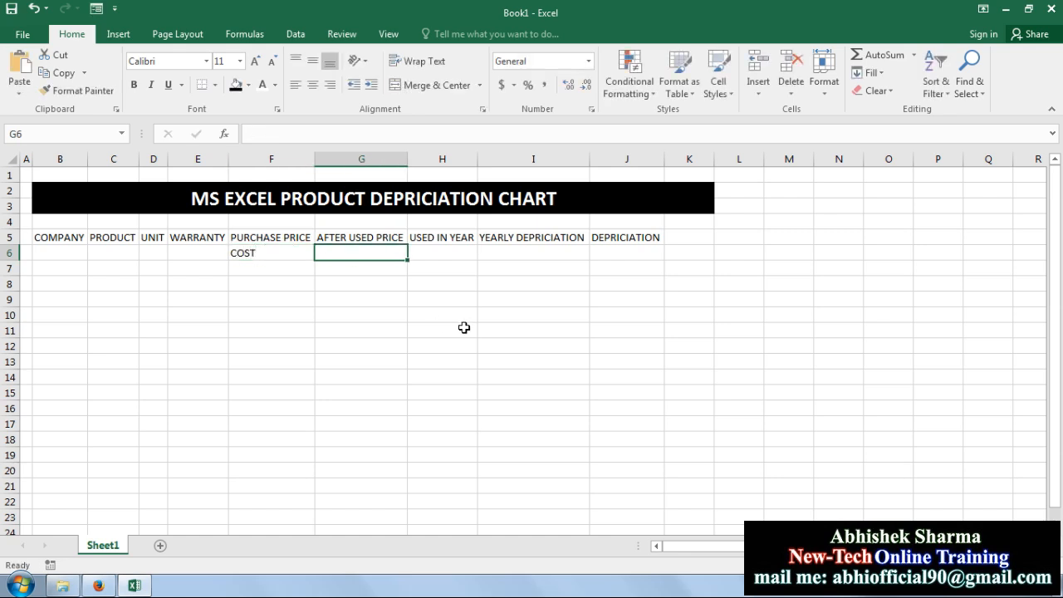
pyautogui.write('SALVA')
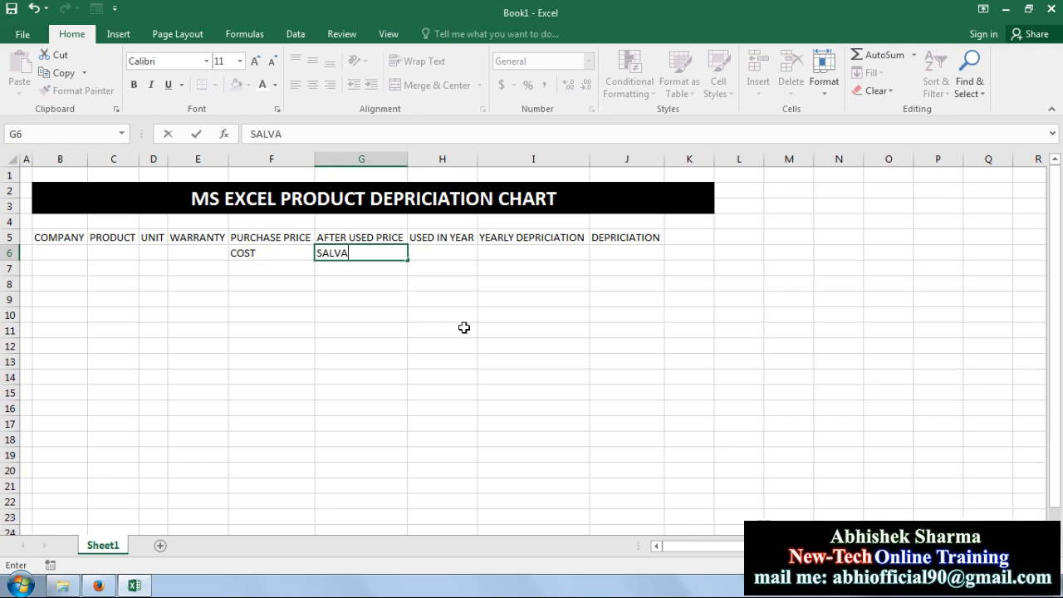
pyautogui.write('GE')
pyautogui.press('Tab')
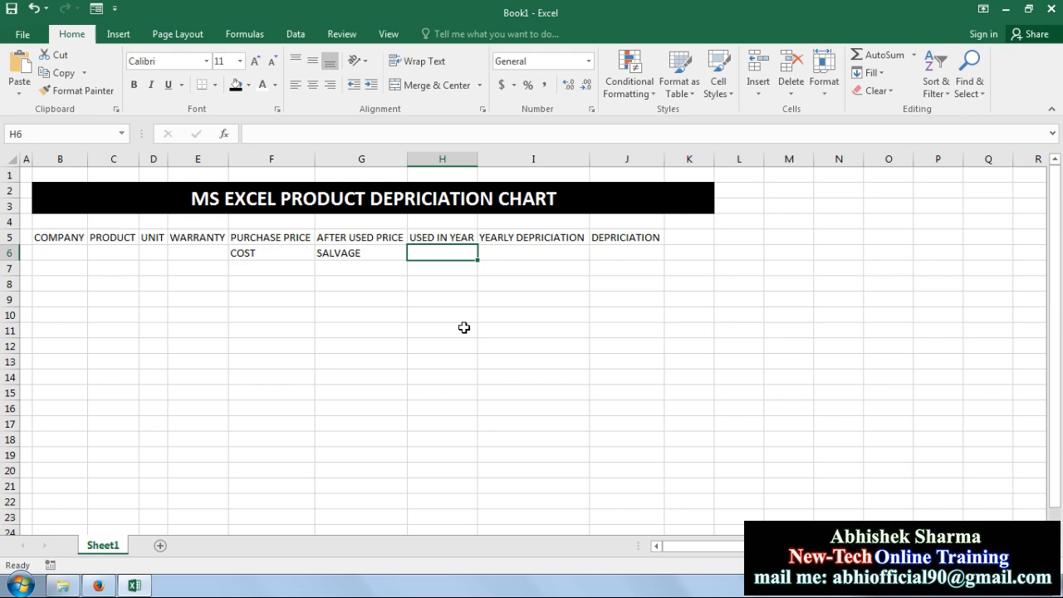
# - Enter the sub-headings LIFE in H6 under USED IN YEAR and PERIOD in I6 under YEARLY DEPRICIATION
pyautogui.write('LIFE')
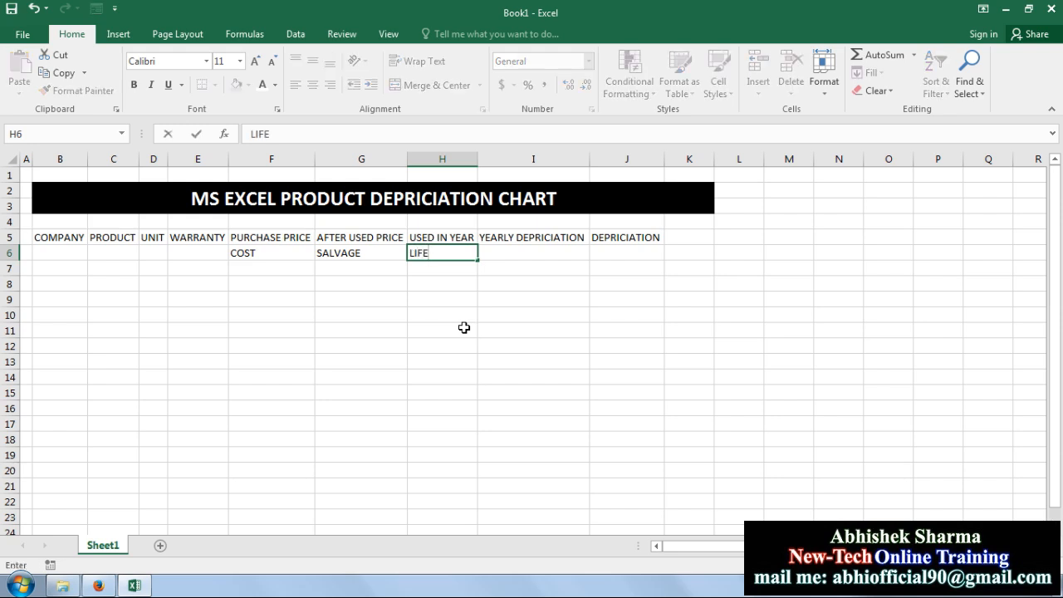
pyautogui.press('Tab')
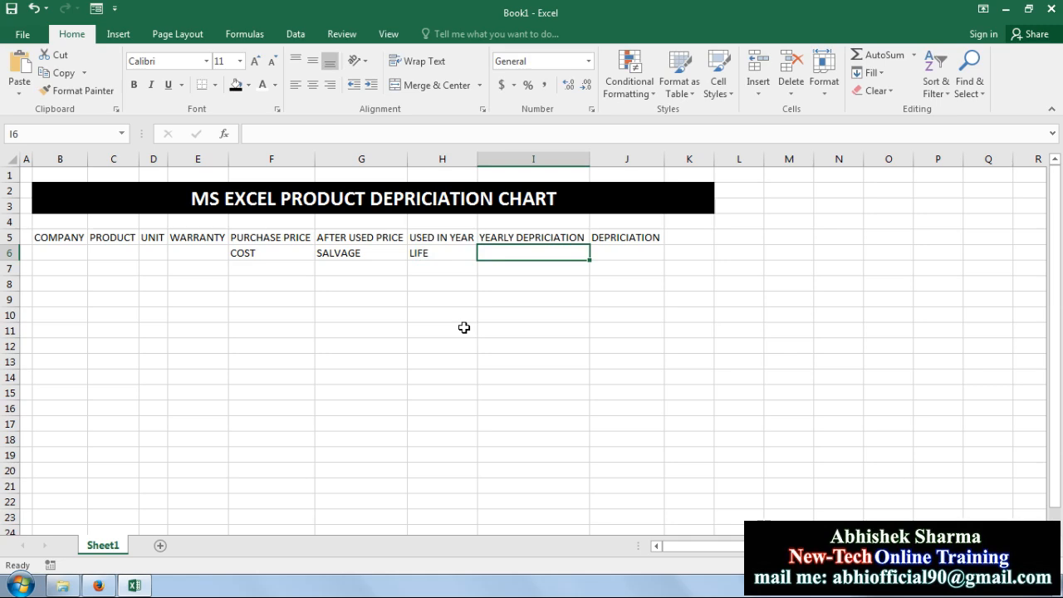
pyautogui.write('P')
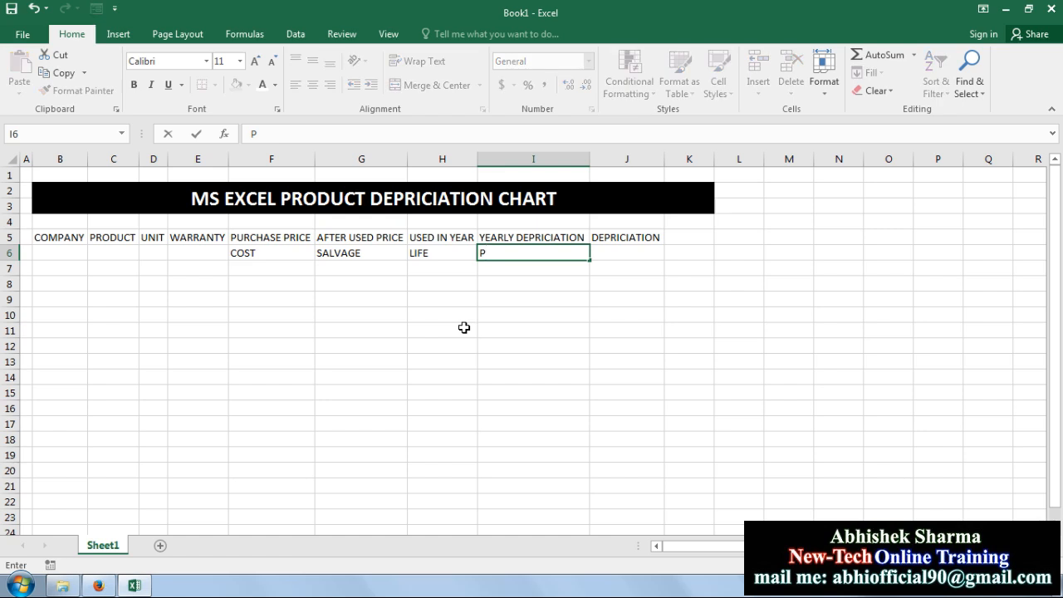
pyautogui.write('ERIOD')
pyautogui.press('Tab')
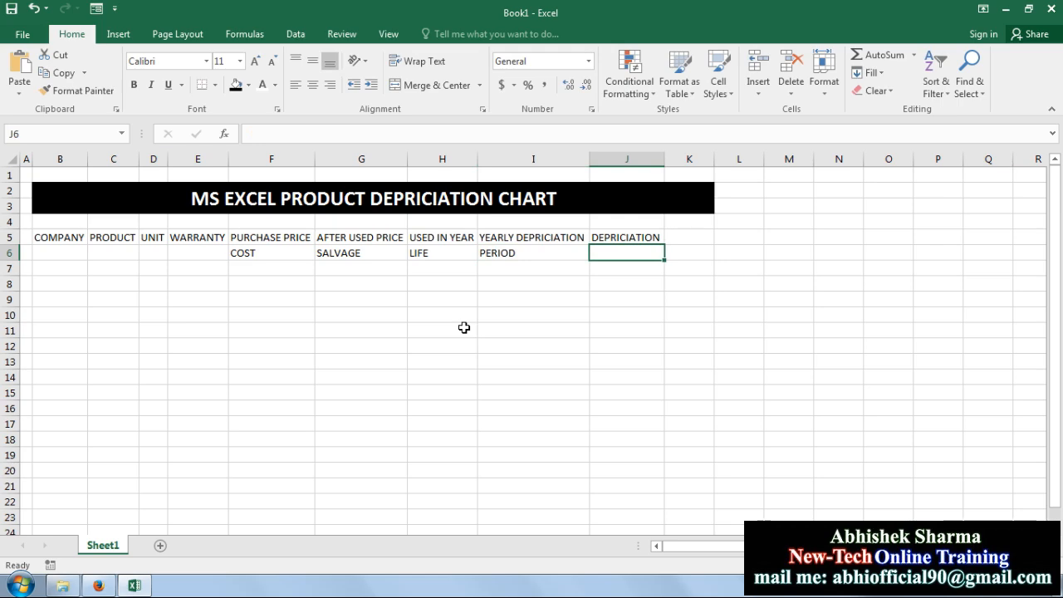
# - Enter the sub-heading YEARLY PRICE in J6 under DEPRICIATION
pyautogui.write('YEARLY')
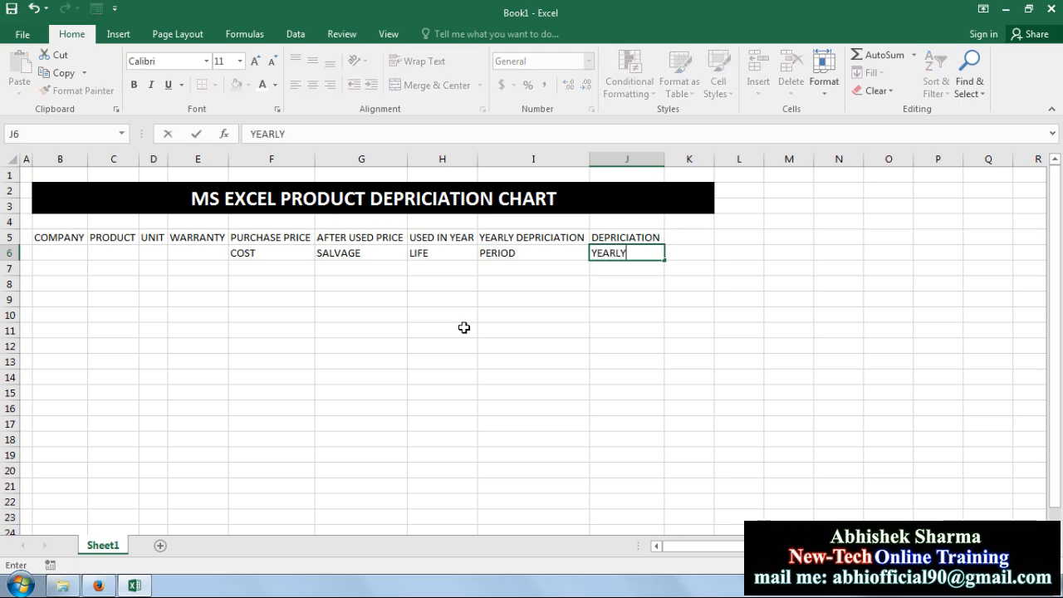
pyautogui.write(' PRICE')
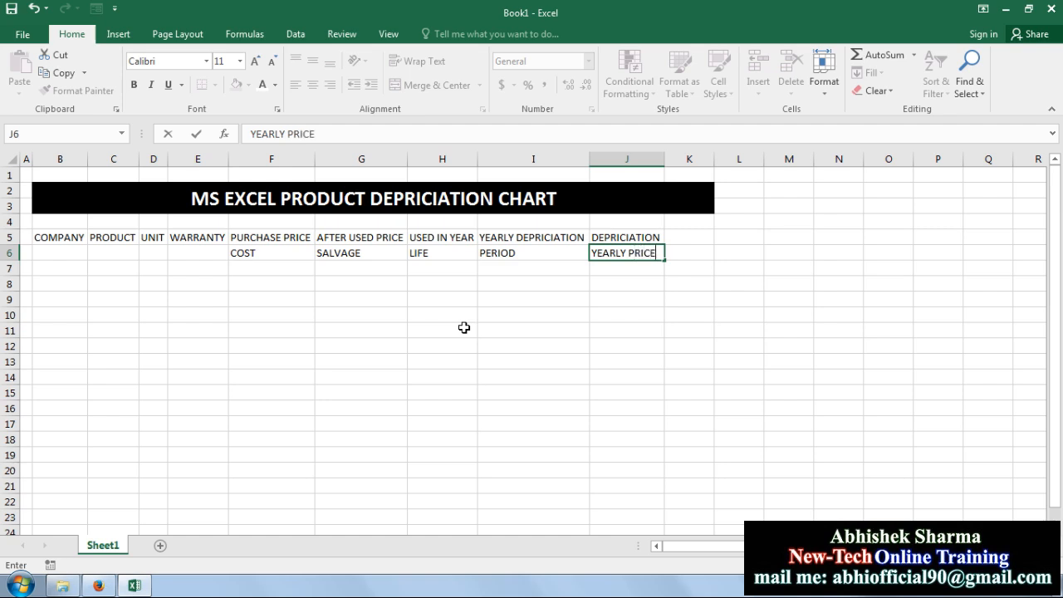
pyautogui.press('Return')
# - Apply All Borders to the two heading rows in B5:J6
pyautogui.moveTo(638, 238); pyautogui.dragTo(70, 246)
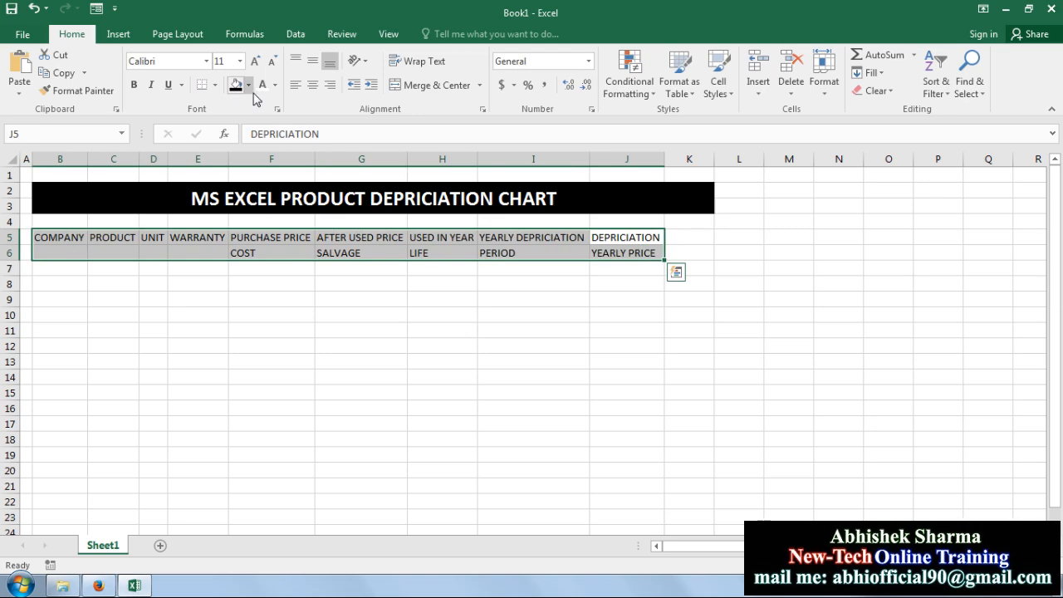
pyautogui.click(214, 85)
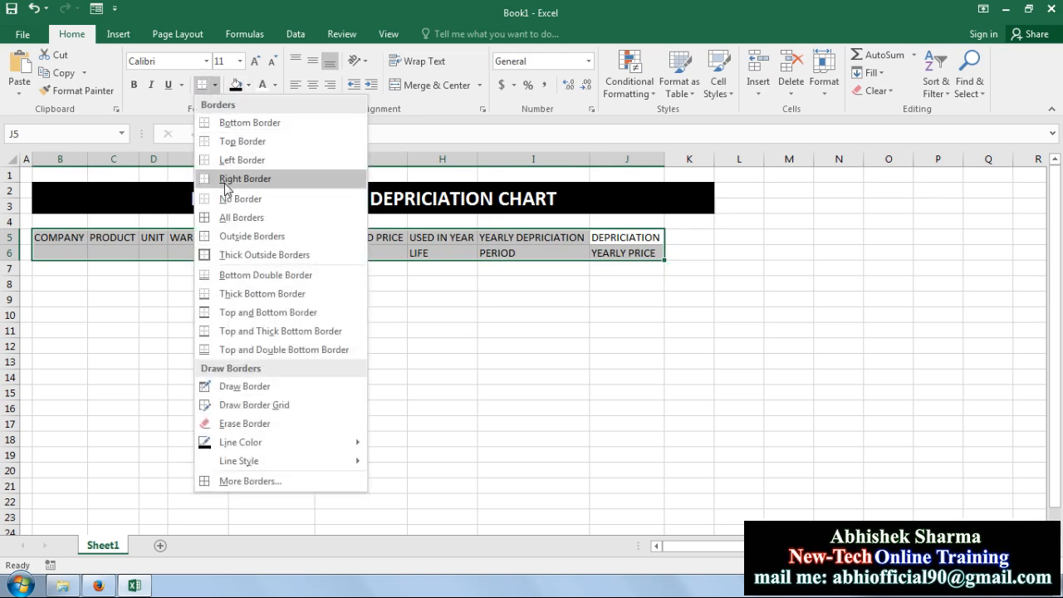
pyautogui.click(241, 218)
pyautogui.click(211, 327)
# - Merge and center each of the COMPANY, PRODUCT, UNIT and WARRANTY headings over rows 5 and 6 of its own column
pyautogui.moveTo(71, 240); pyautogui.dragTo(155, 251)
pyautogui.click(408, 86)
pyautogui.click(126, 239)
pyautogui.click(422, 86)
pyautogui.click(155, 238)
pyautogui.click(438, 86)
pyautogui.moveTo(221, 238); pyautogui.dragTo(216, 249)
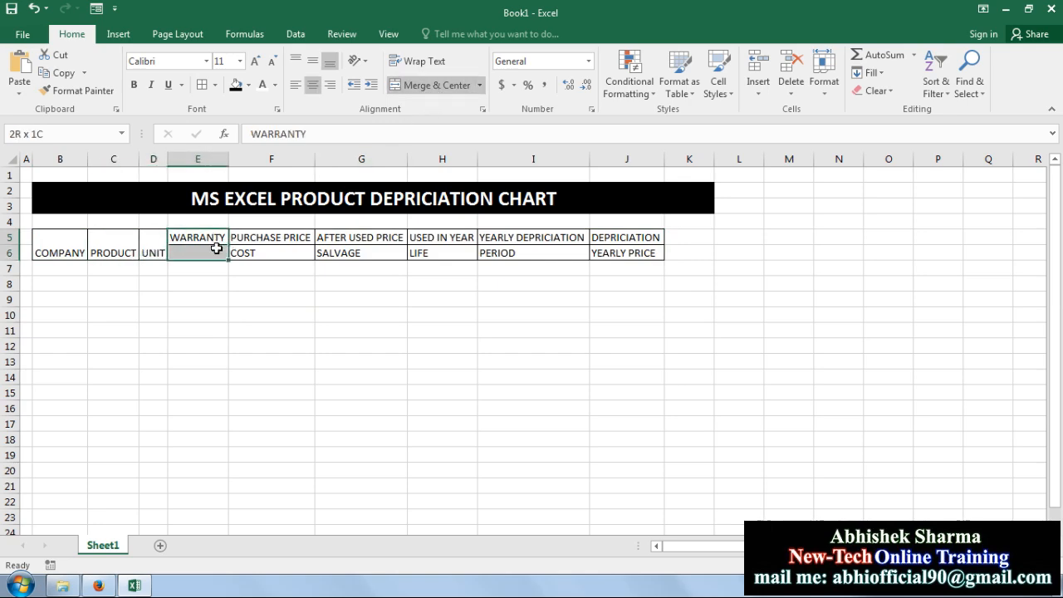
pyautogui.click(438, 86)
pyautogui.click(420, 297)
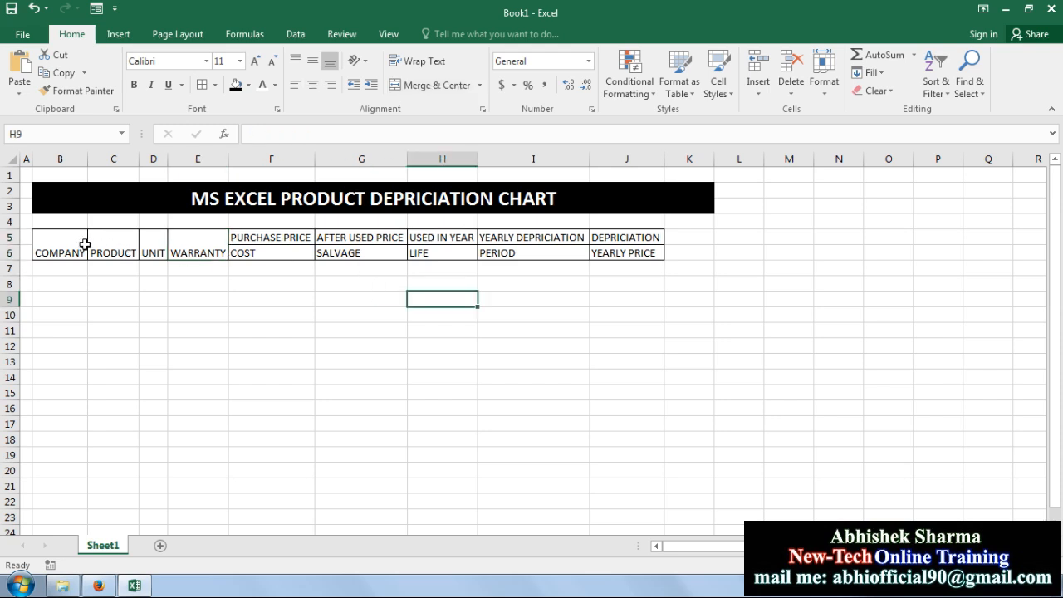
# - Align the text of the heading block B5:J6 vertically to the middle
pyautogui.moveTo(85, 244); pyautogui.dragTo(603, 251)
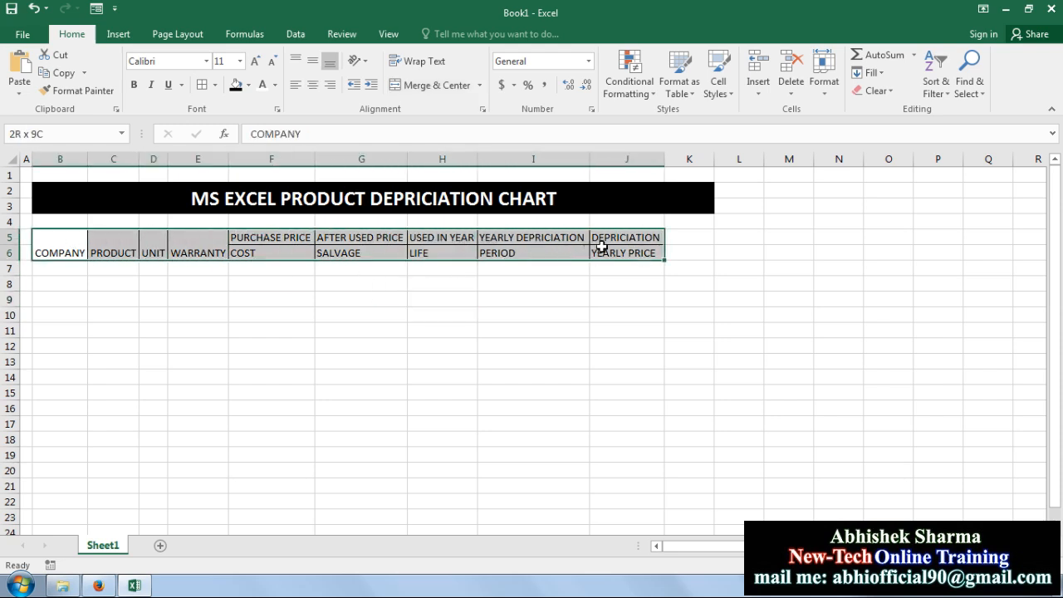
pyautogui.click(312, 61)
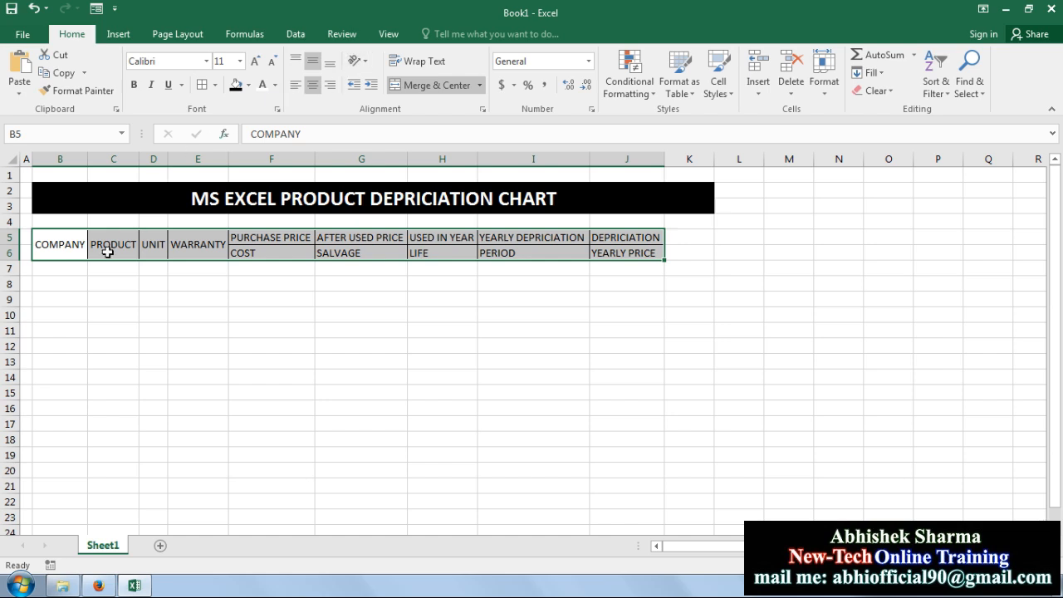
# - Enter HCL, COMPUTER and PCS. in row 7 under COMPANY, PRODUCT and UNIT, fitting the PRODUCT column's width to its text
pyautogui.click(66, 268)
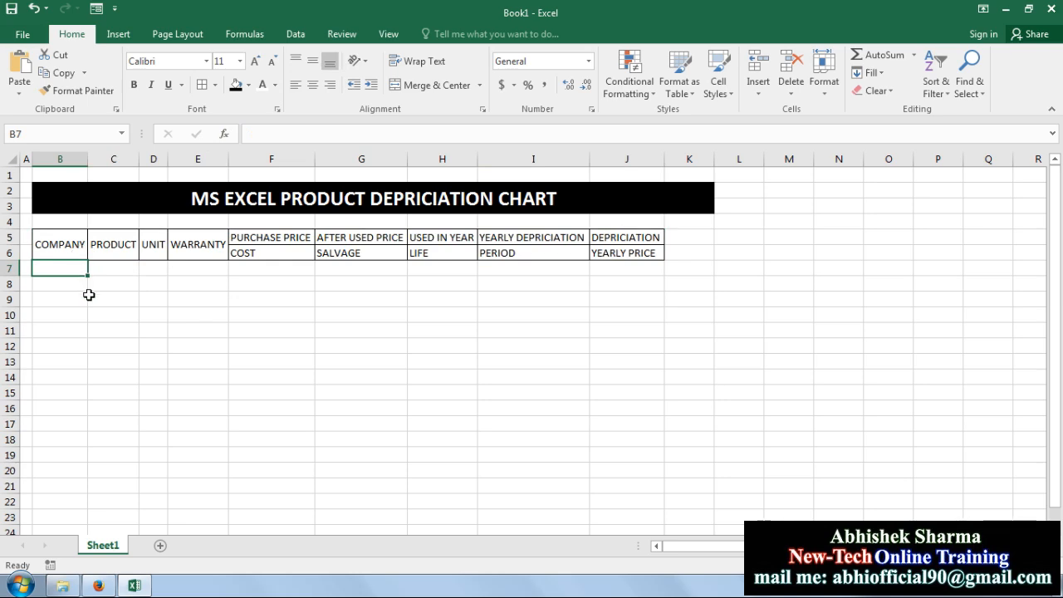
pyautogui.write('HCL')
pyautogui.press('Tab')
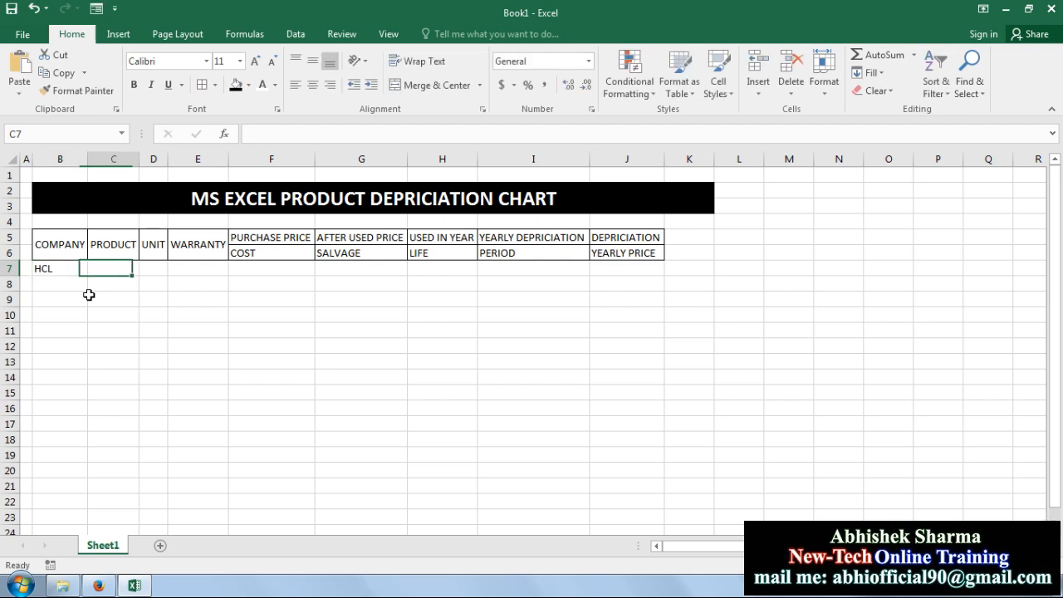
pyautogui.write('C')
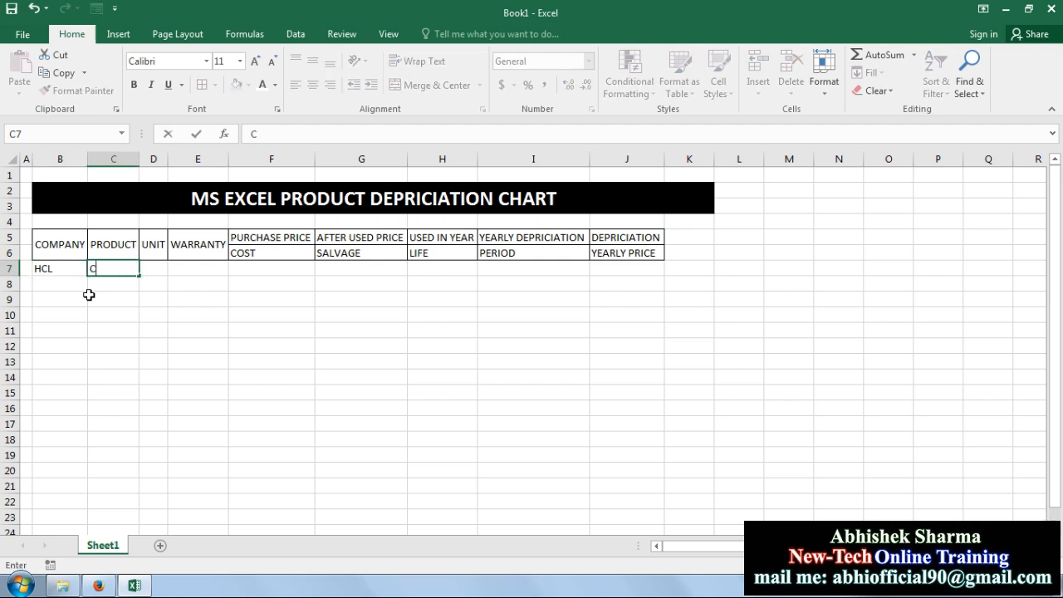
pyautogui.write('OMPUTER')
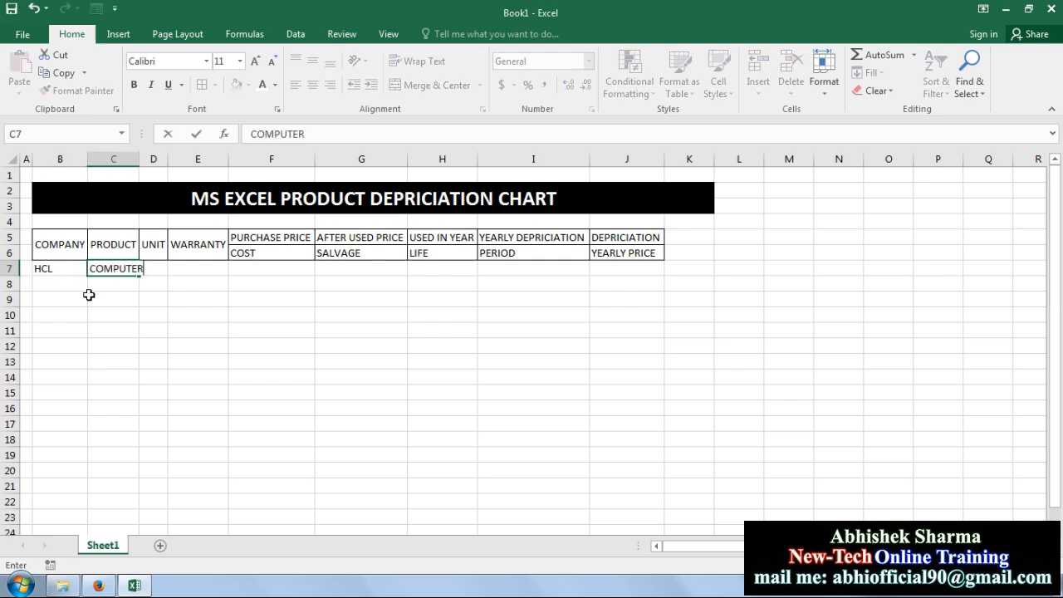
pyautogui.press('Tab')
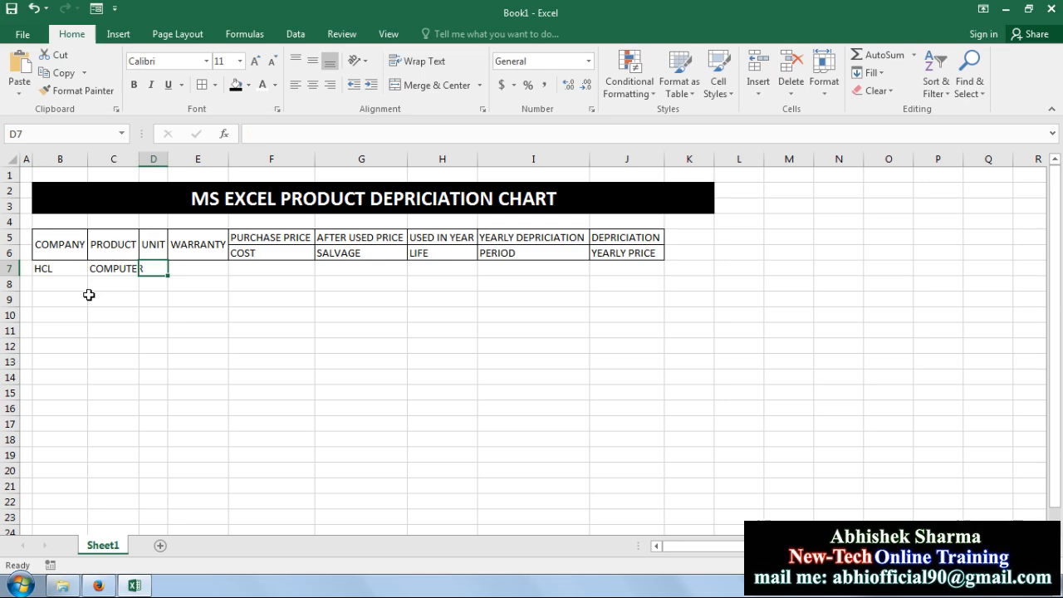
pyautogui.doubleClick(140, 160)
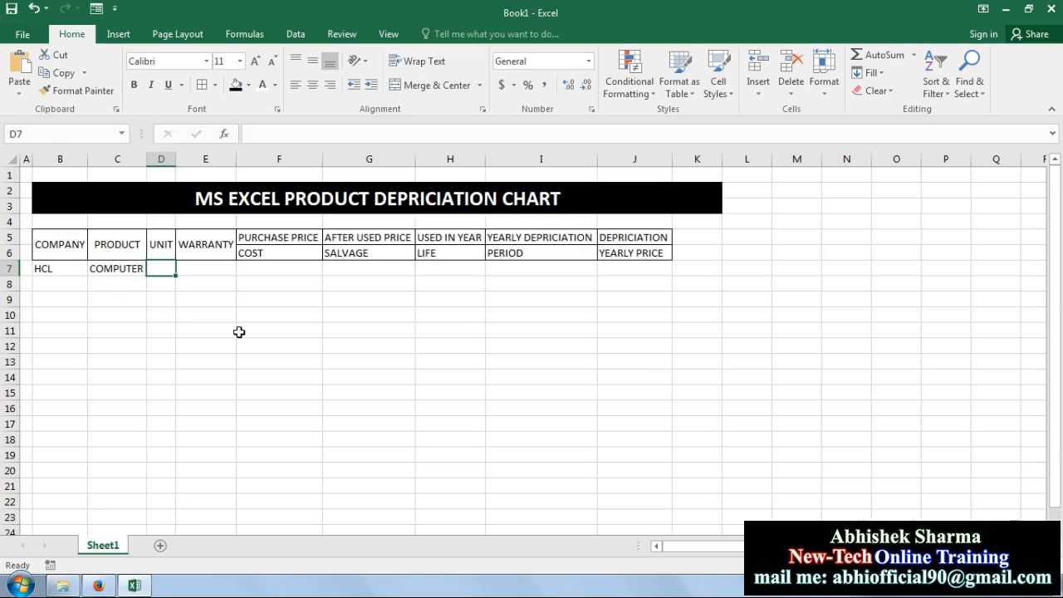
pyautogui.write('PCS.')
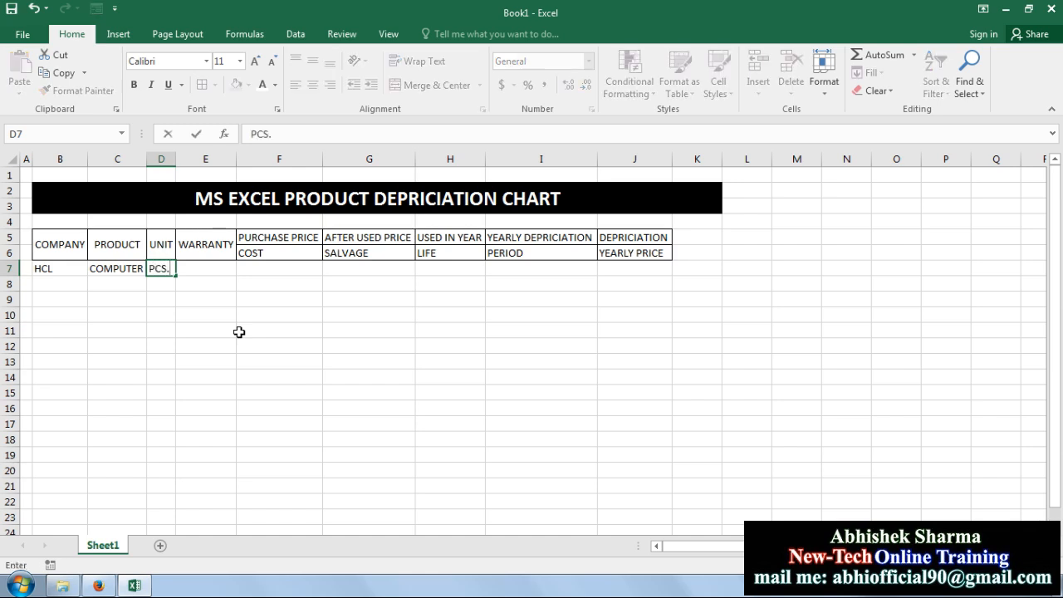
pyautogui.press('Tab')
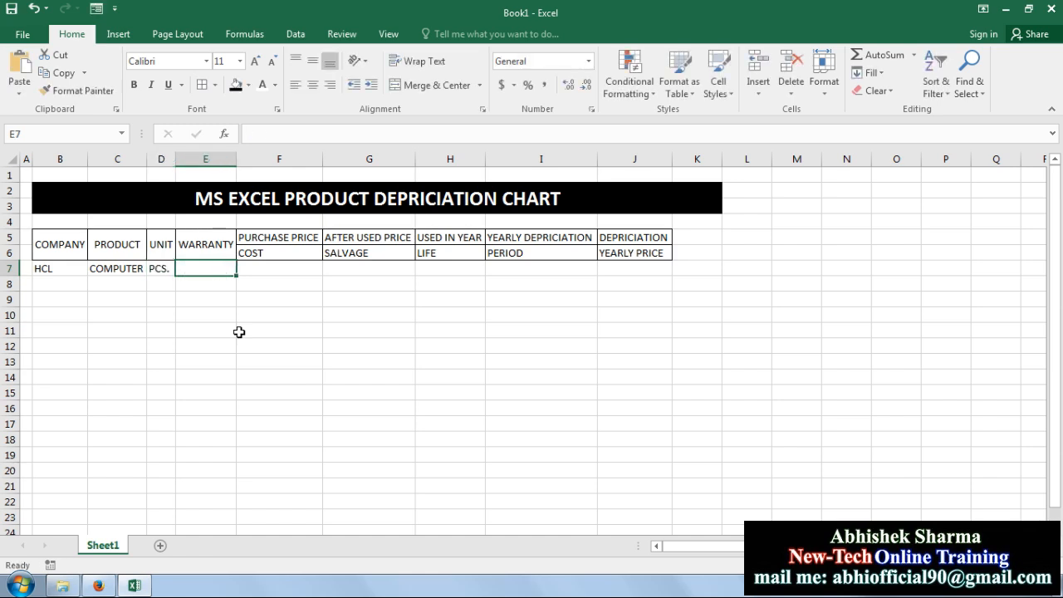
# - Insert a new column before WARRANTY and enter the heading QTY. in E5
pyautogui.click(212, 159)
pyautogui.click(758, 66)
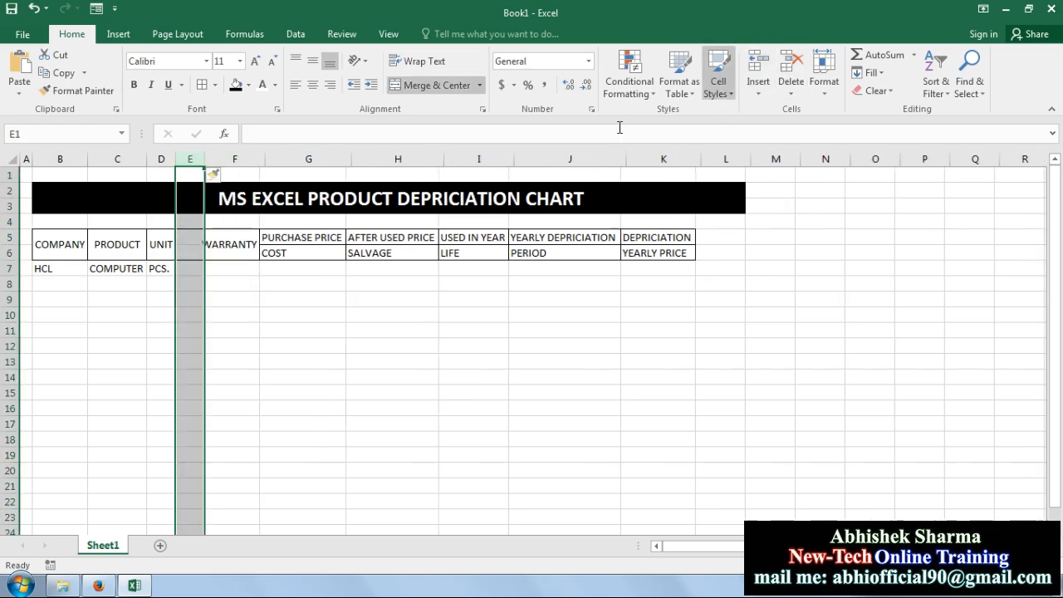
pyautogui.click(194, 244)
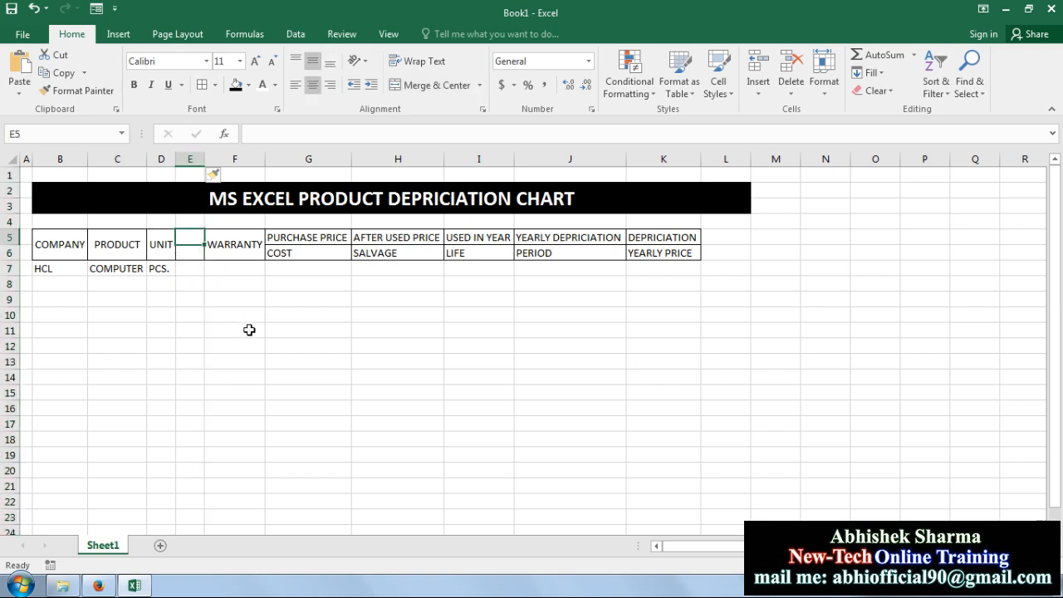
pyautogui.write('QT')
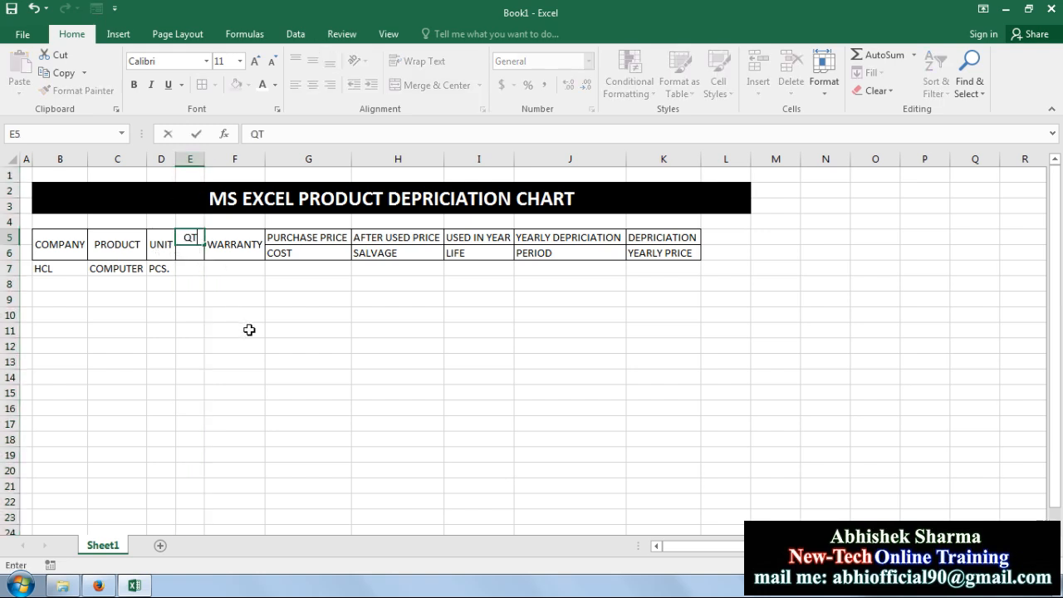
pyautogui.write('Y.')
pyautogui.press('Return')
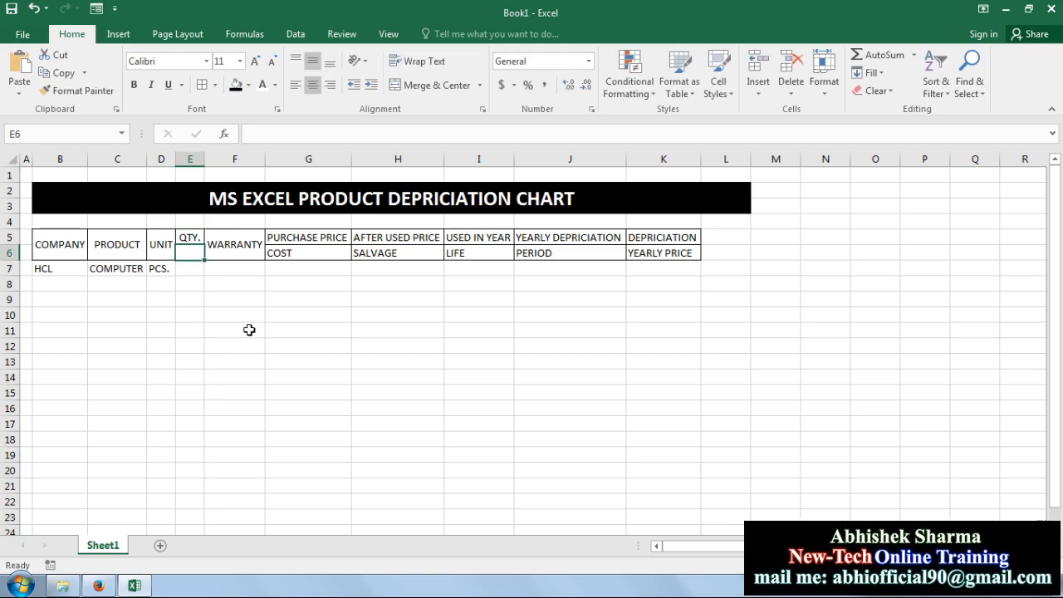
# - Merge and center the QTY. heading over E5:E6
pyautogui.moveTo(185, 237); pyautogui.dragTo(191, 250)
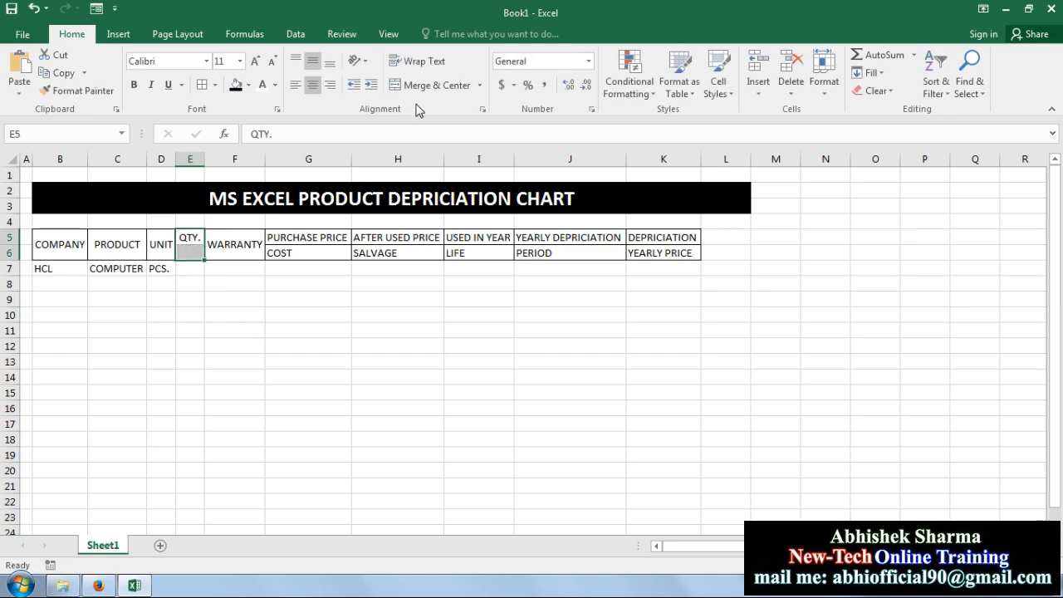
pyautogui.click(432, 85)
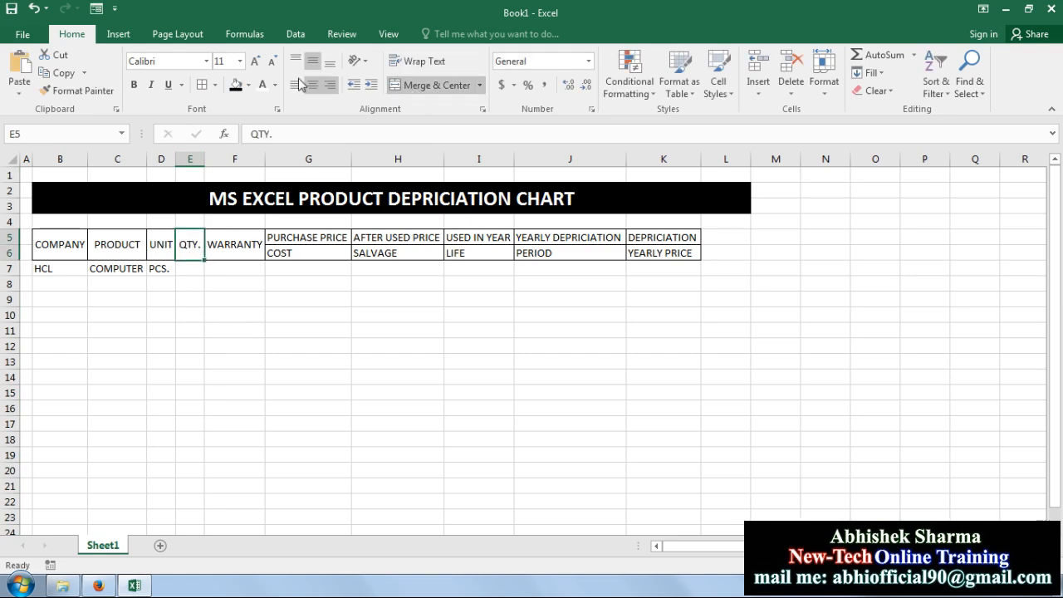
pyautogui.click(285, 252)
# - Enter the quantity 1 in E7 and the warranty 1 YEAR in F7 for the HCL computer
pyautogui.click(186, 270)
pyautogui.write('1')
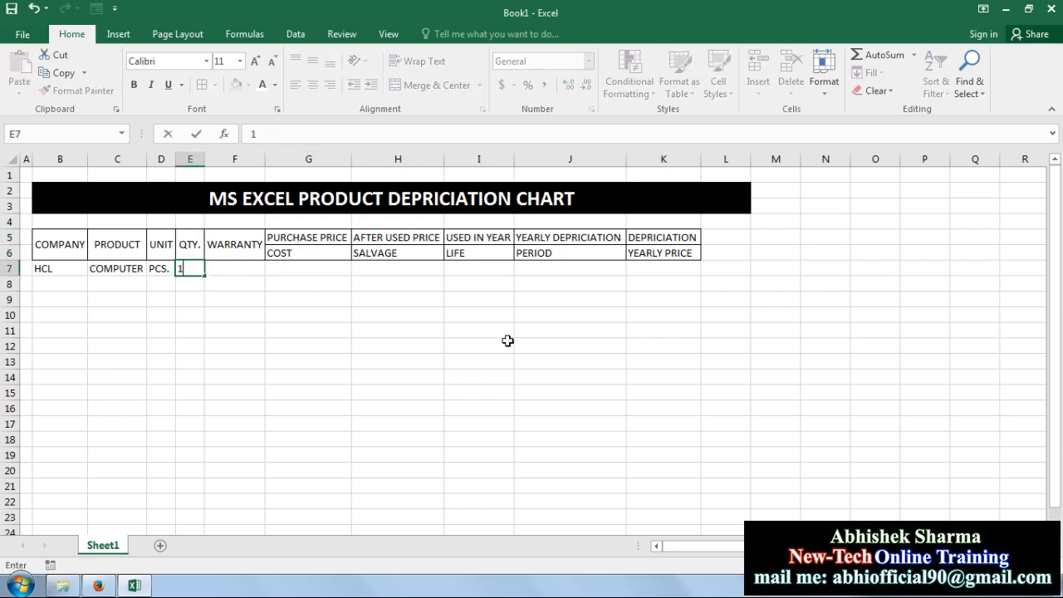
pyautogui.click(255, 267)
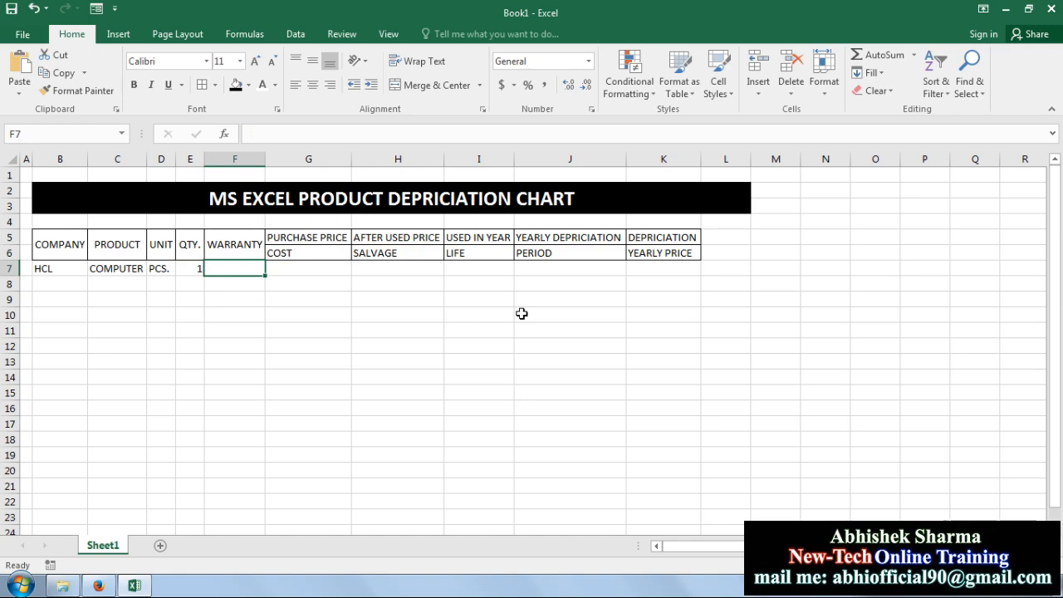
pyautogui.write('1 YEAR')
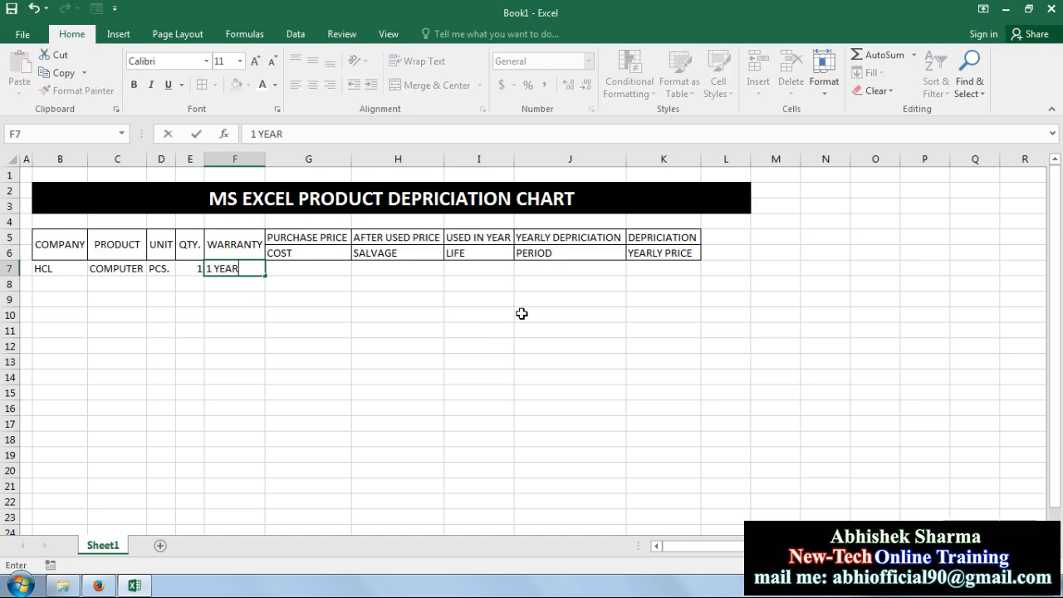
pyautogui.click(505, 357)
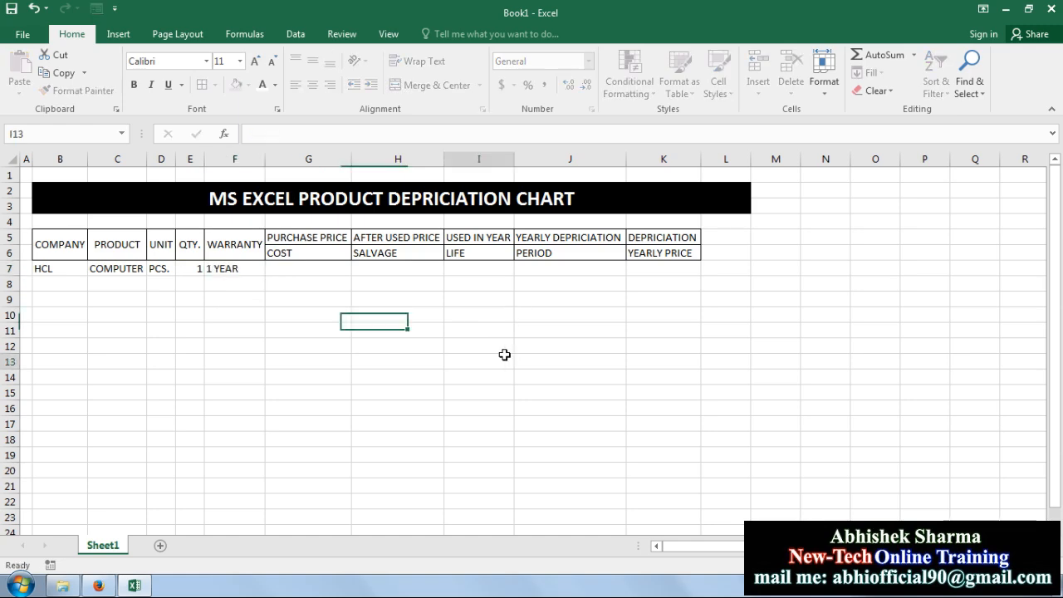
pyautogui.click(46, 271)
pyautogui.click(125, 269)
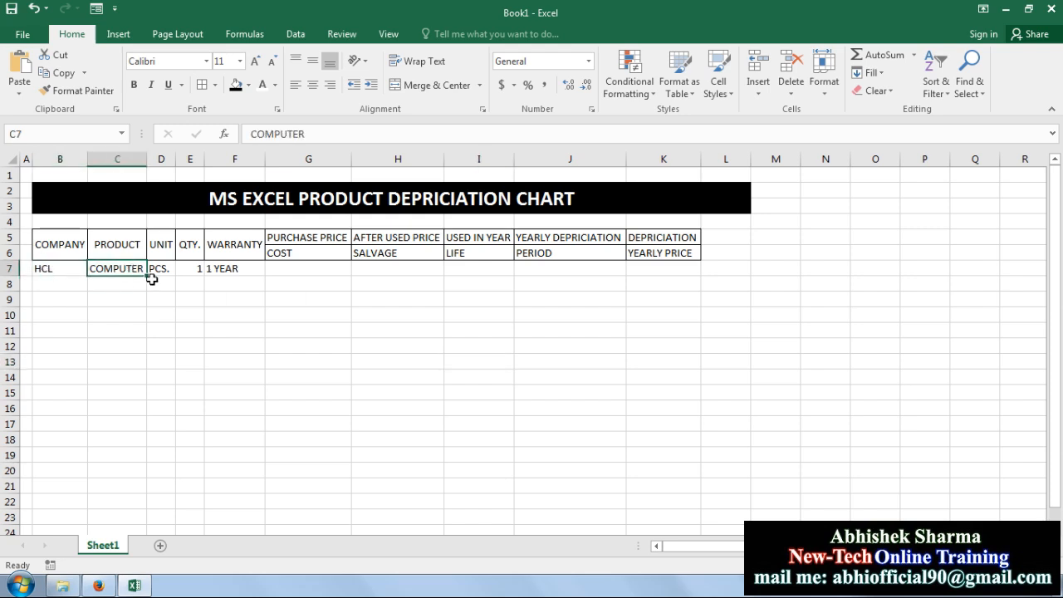
pyautogui.click(190, 270)
pyautogui.click(166, 270)
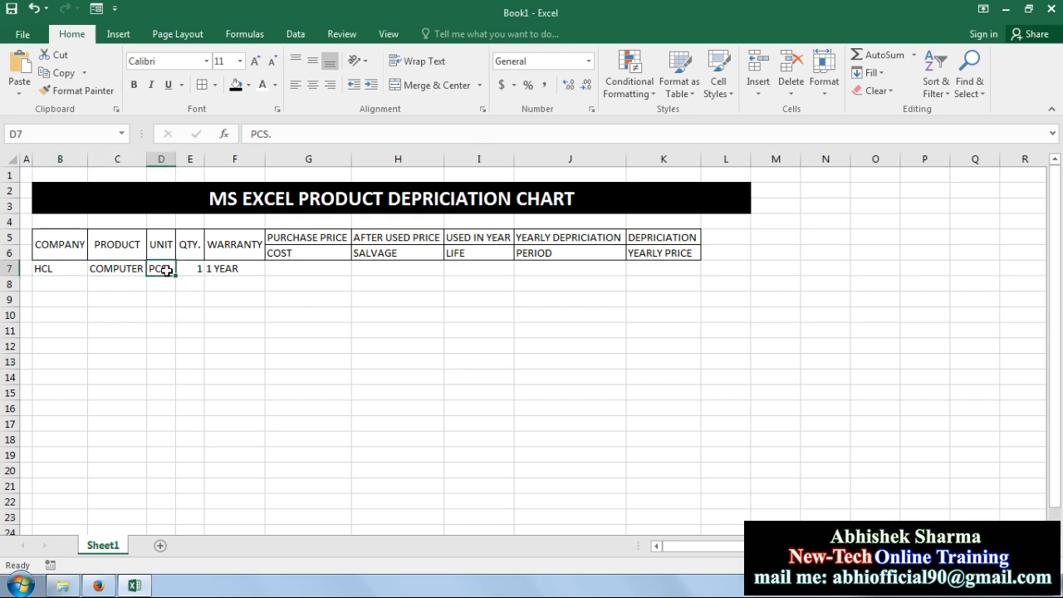
pyautogui.click(219, 267)
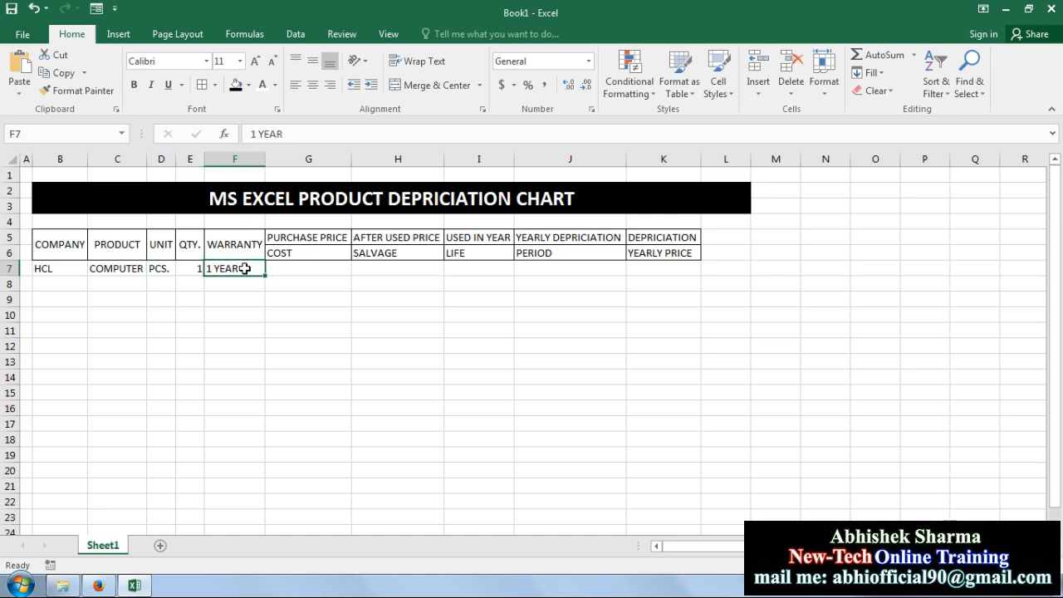
# - Enter the computer's purchase cost of 35000 in G7
pyautogui.click(310, 269)
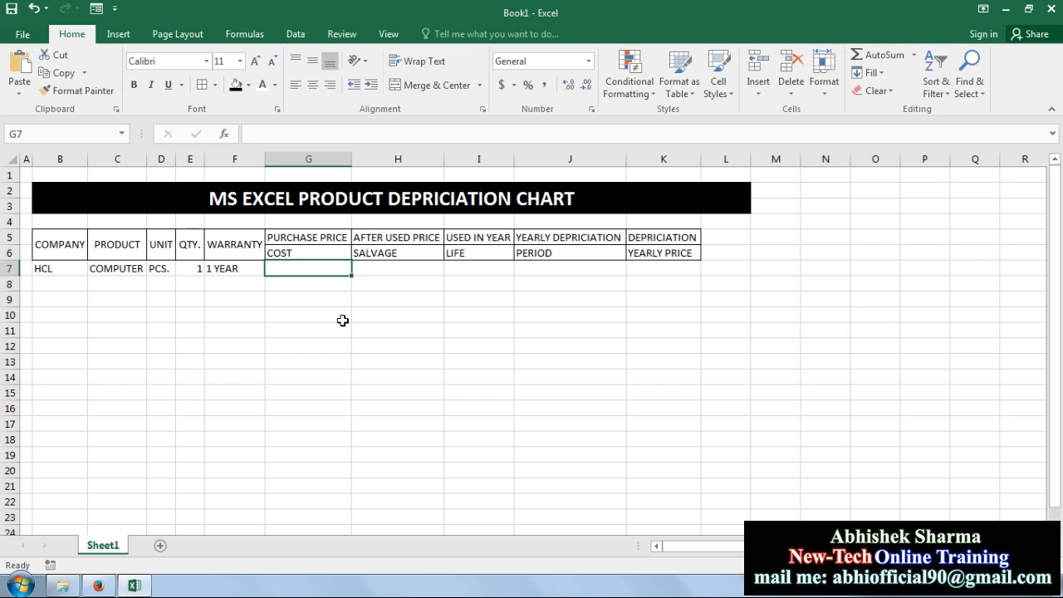
pyautogui.write('350')
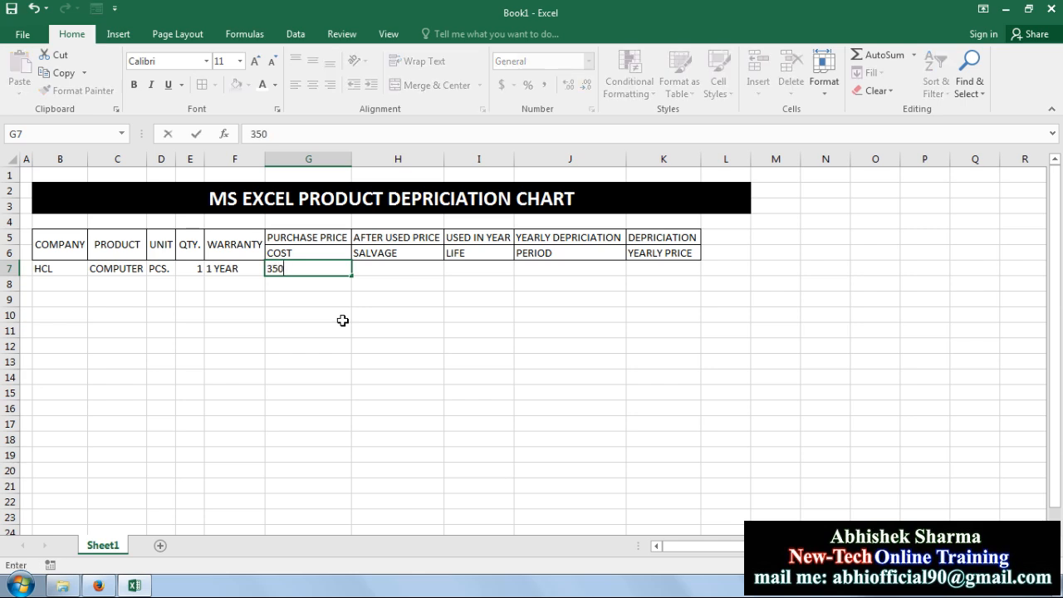
pyautogui.write('00')
pyautogui.press('Tab')
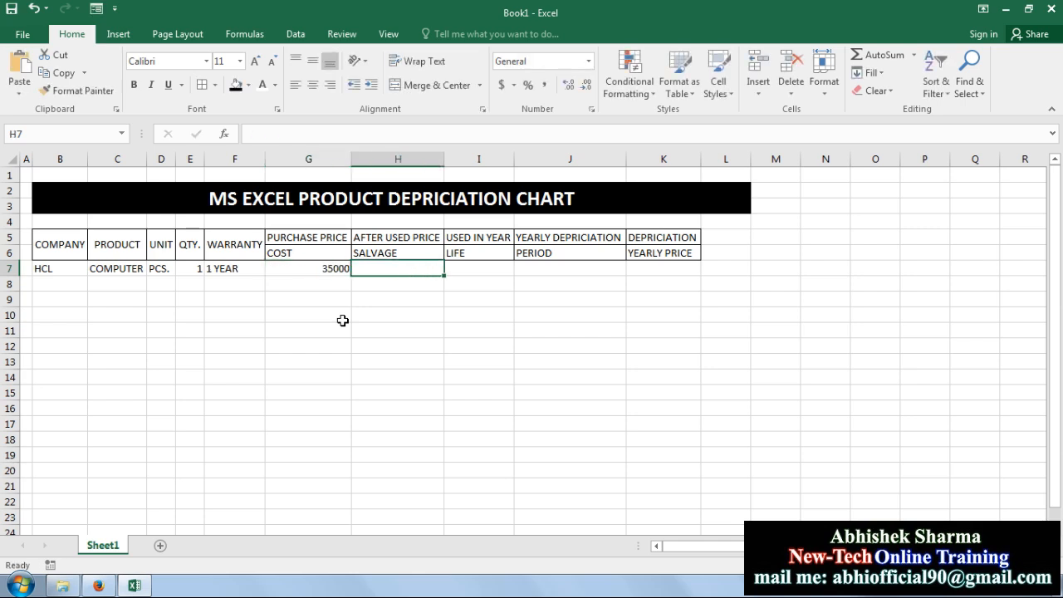
# - List the depreciation periods 1 to 5 down J7:J11 under PERIOD
pyautogui.click(561, 268)
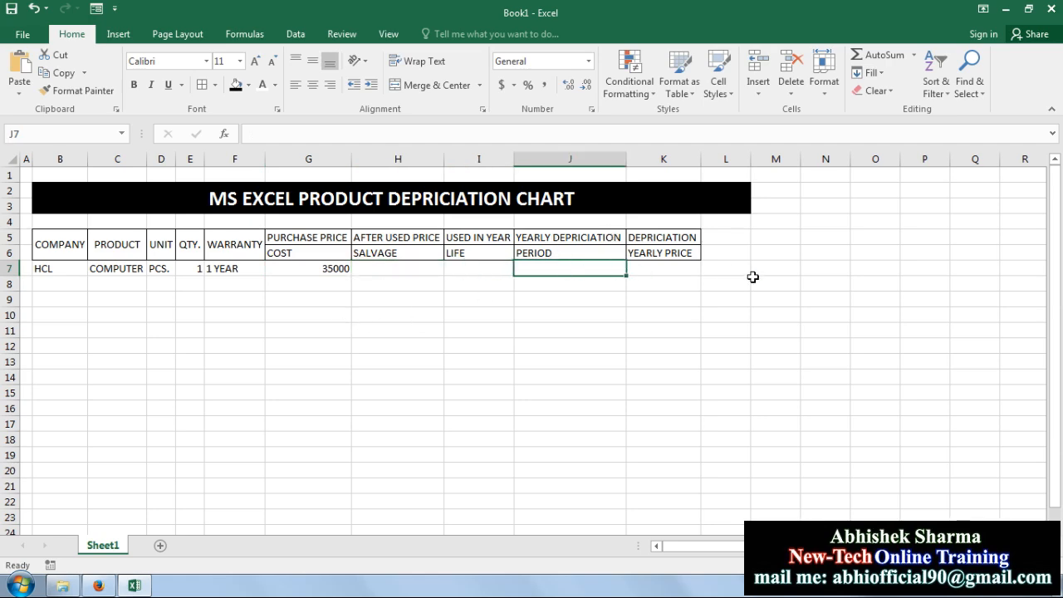
pyautogui.write('1')
pyautogui.press('Return')
pyautogui.write('2')
pyautogui.press('Return')
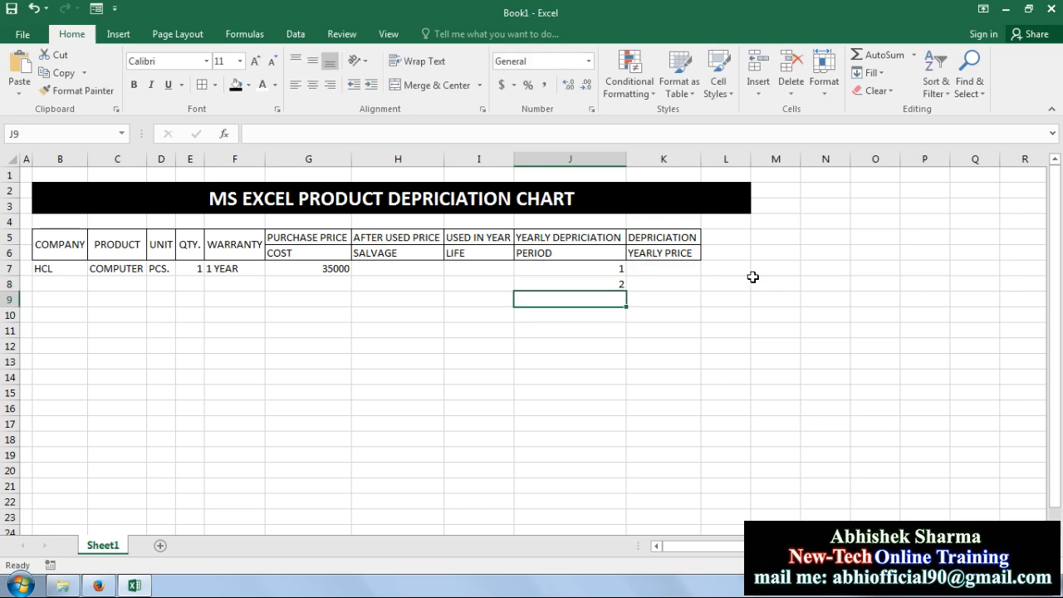
pyautogui.write('3')
pyautogui.press('Return')
pyautogui.write('4')
pyautogui.press('Return')
pyautogui.write('5')
pyautogui.press('Return')
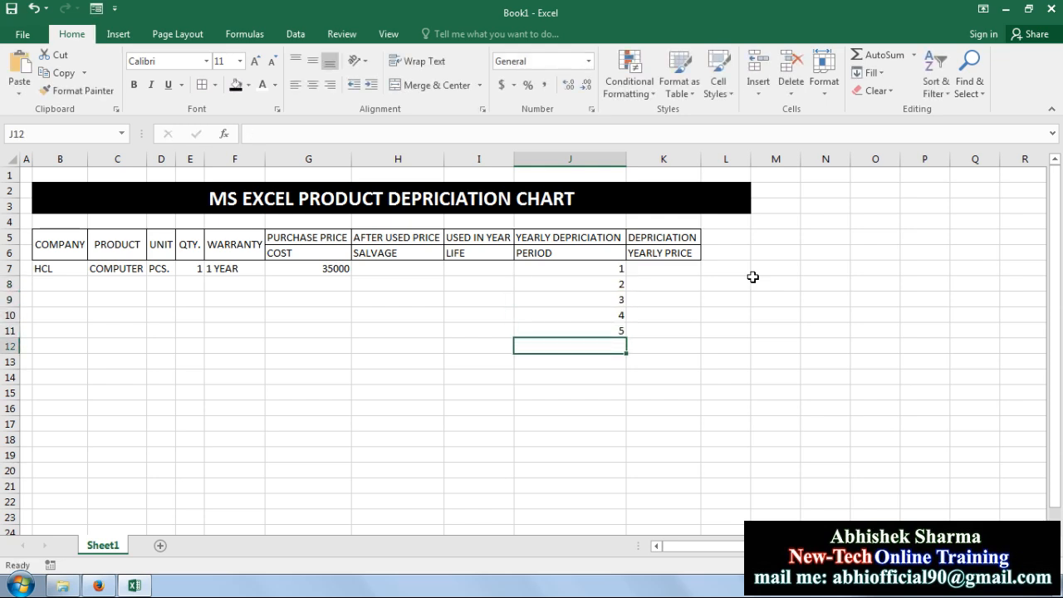
# - Enter the computer's salvage value of 10000 in H7
pyautogui.click(474, 268)
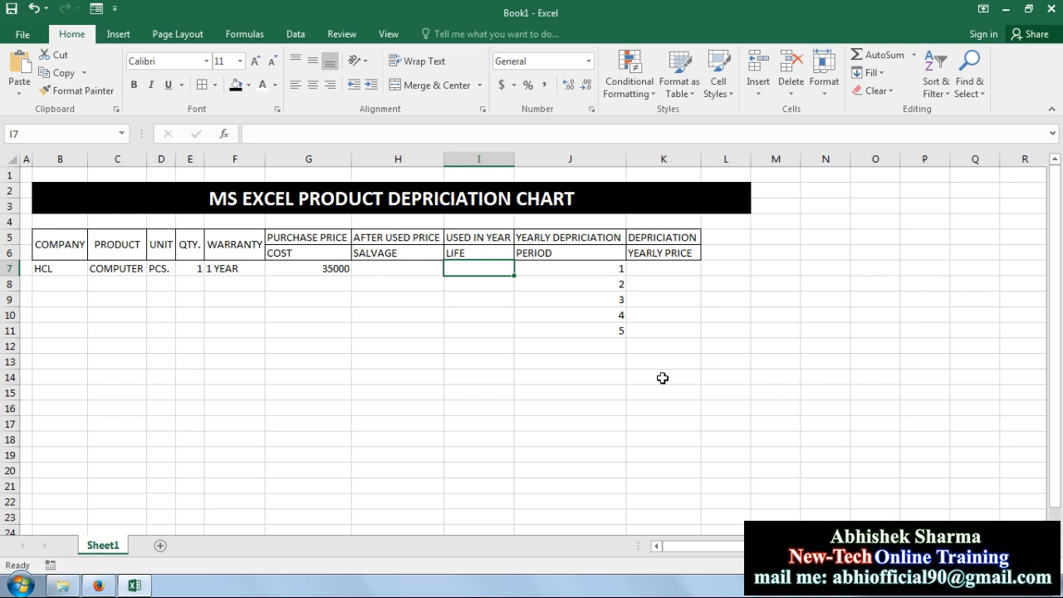
pyautogui.click(406, 269)
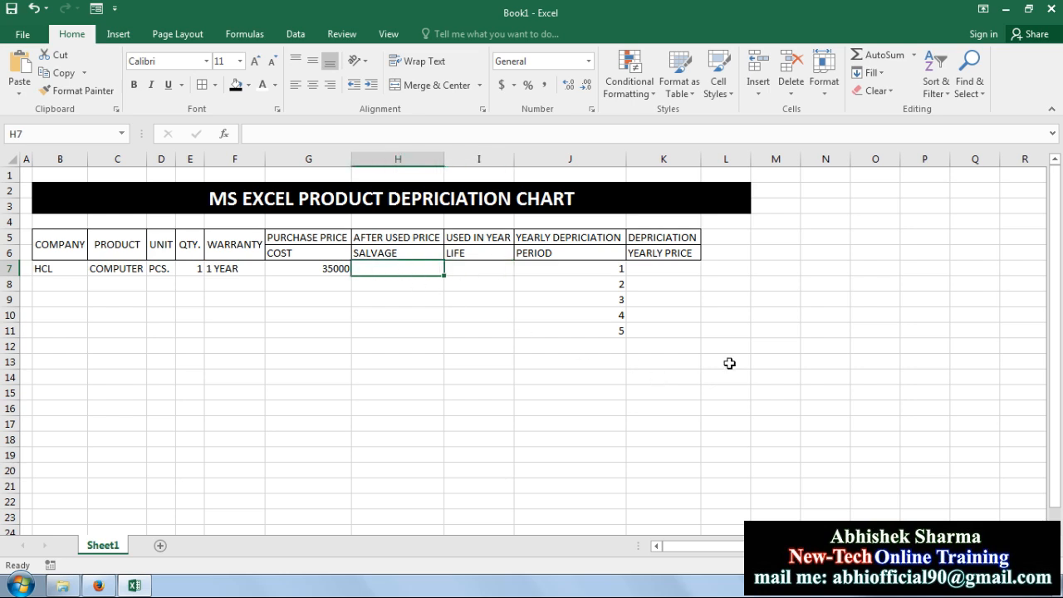
pyautogui.write('10000')
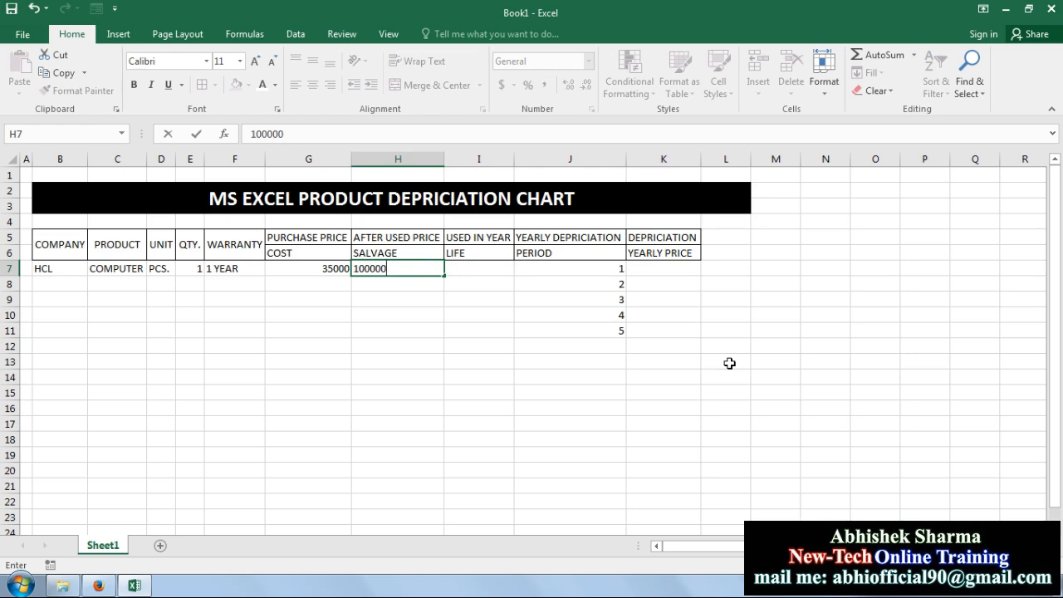
pyautogui.press('Return')
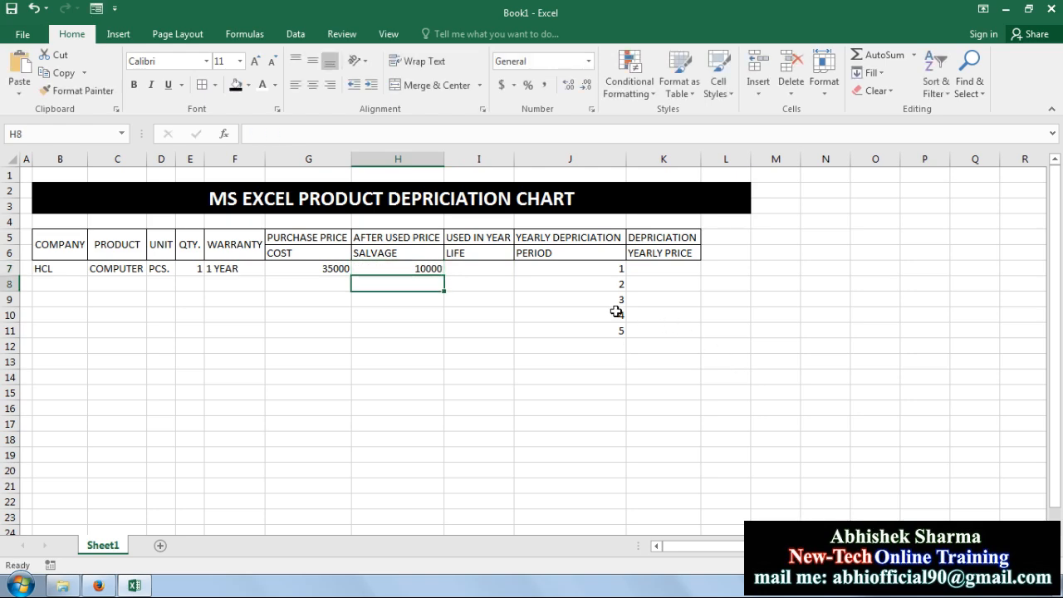
# - Enter a life of 5 years in I7 under USED IN YEAR
pyautogui.click(552, 268)
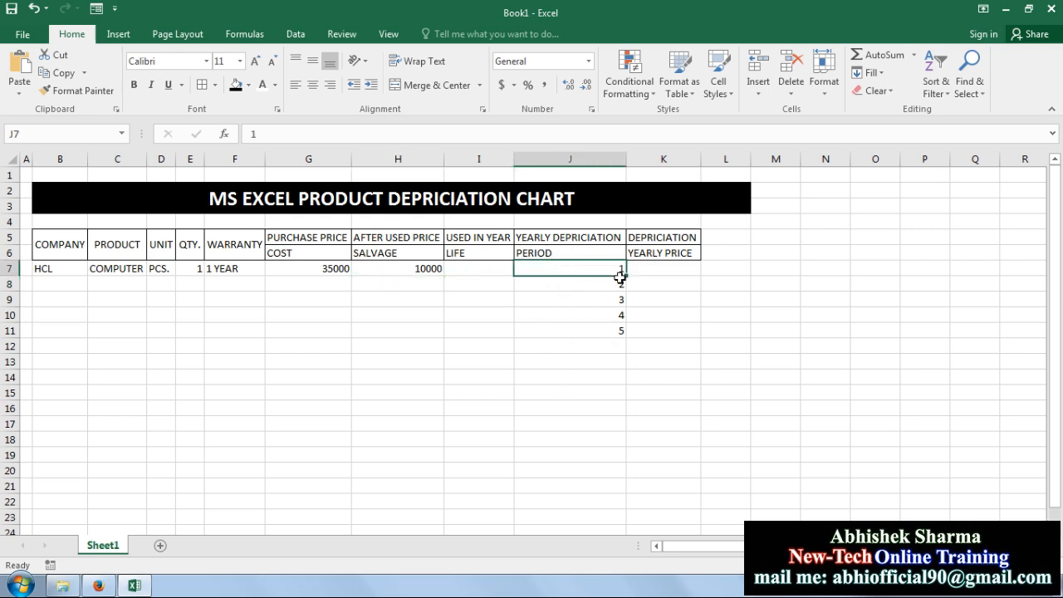
pyautogui.click(491, 273)
pyautogui.write('5')
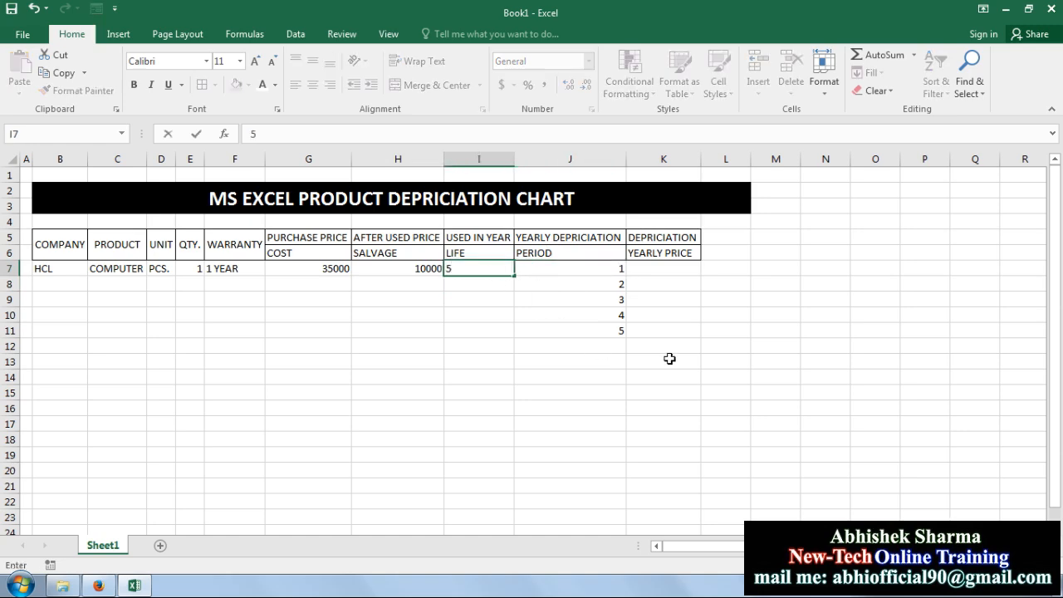
pyautogui.click(670, 359)
# - Apply All Borders to the whole table B5:K11
pyautogui.moveTo(80, 273); pyautogui.dragTo(72, 289)
pyautogui.moveTo(644, 330); pyautogui.dragTo(47, 247)
pyautogui.click(202, 86)
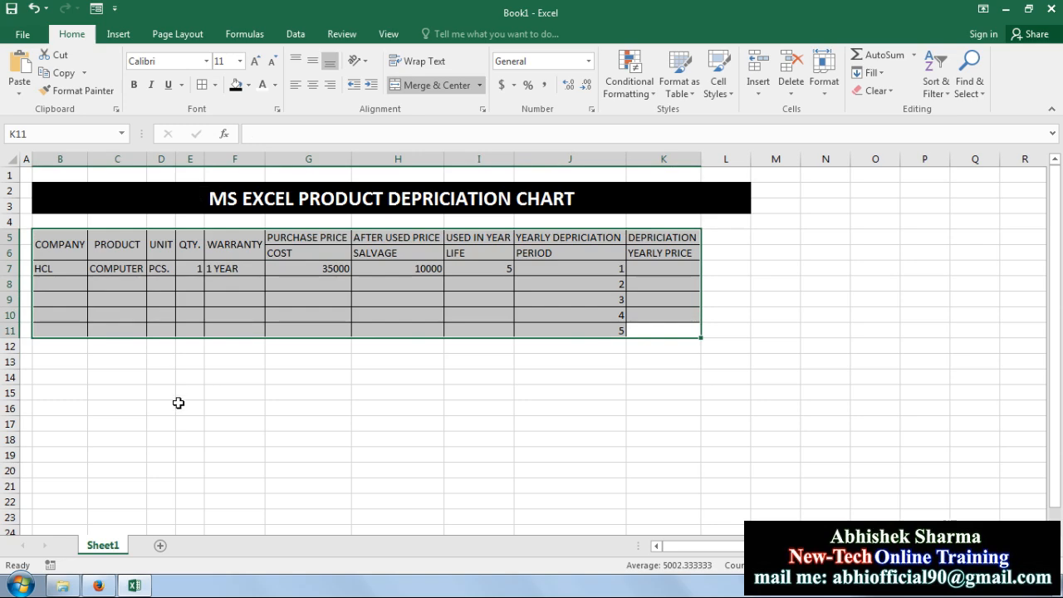
pyautogui.moveTo(177, 401); pyautogui.dragTo(199, 415)
# - Merge and center rows 7 to 11 separately in the COMPANY, PRODUCT, UNIT, QTY. and WARRANTY columns
pyautogui.moveTo(64, 275); pyautogui.dragTo(60, 329)
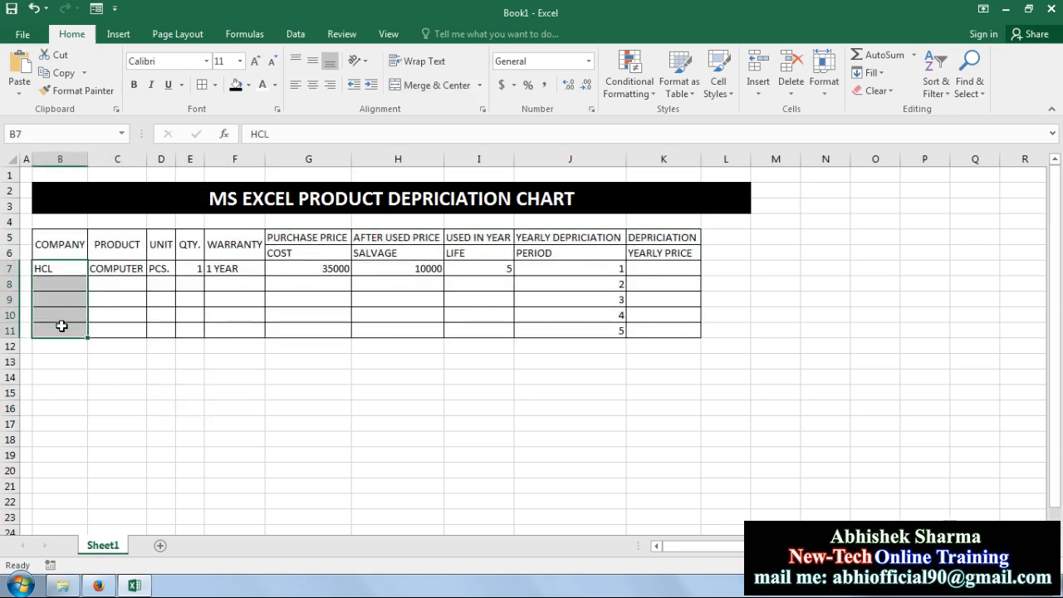
pyautogui.click(438, 85)
pyautogui.moveTo(120, 269); pyautogui.dragTo(118, 331)
pyautogui.click(440, 87)
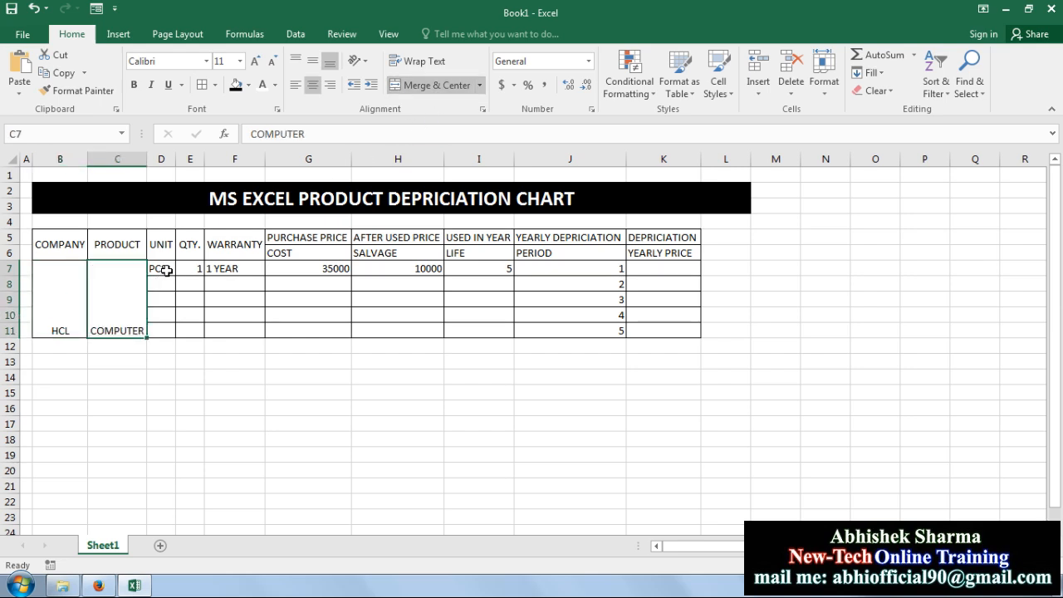
pyautogui.moveTo(157, 269); pyautogui.dragTo(159, 332)
pyautogui.click(420, 84)
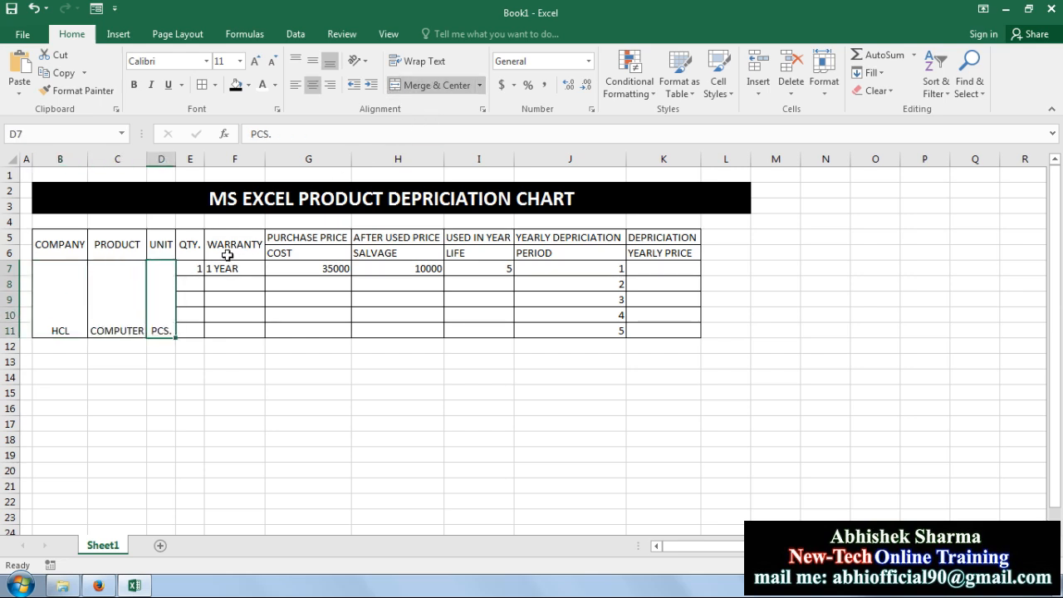
pyautogui.moveTo(198, 268); pyautogui.dragTo(191, 325)
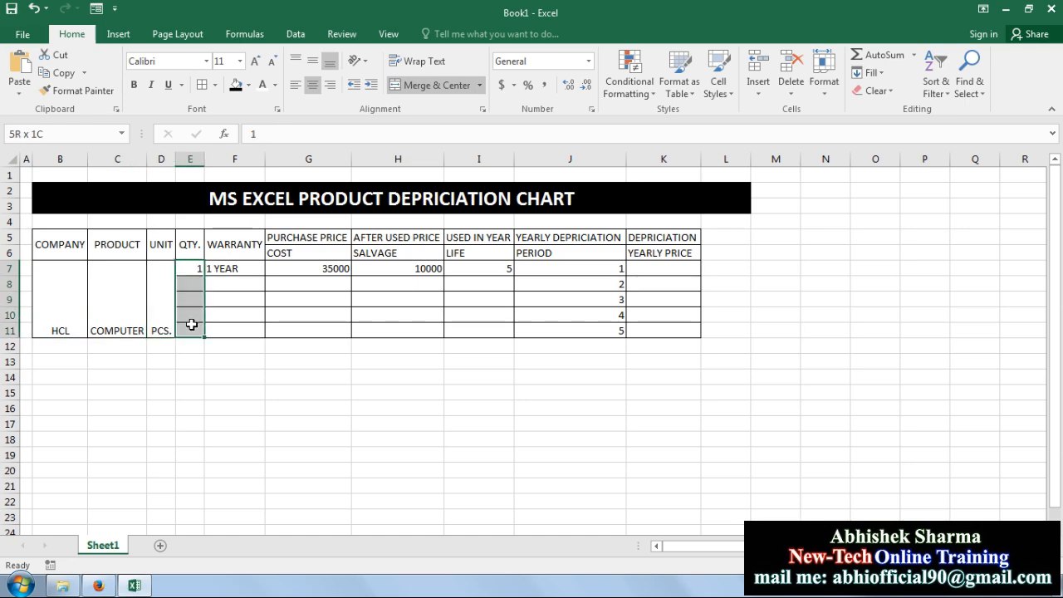
pyautogui.click(440, 86)
pyautogui.moveTo(246, 271); pyautogui.dragTo(247, 332)
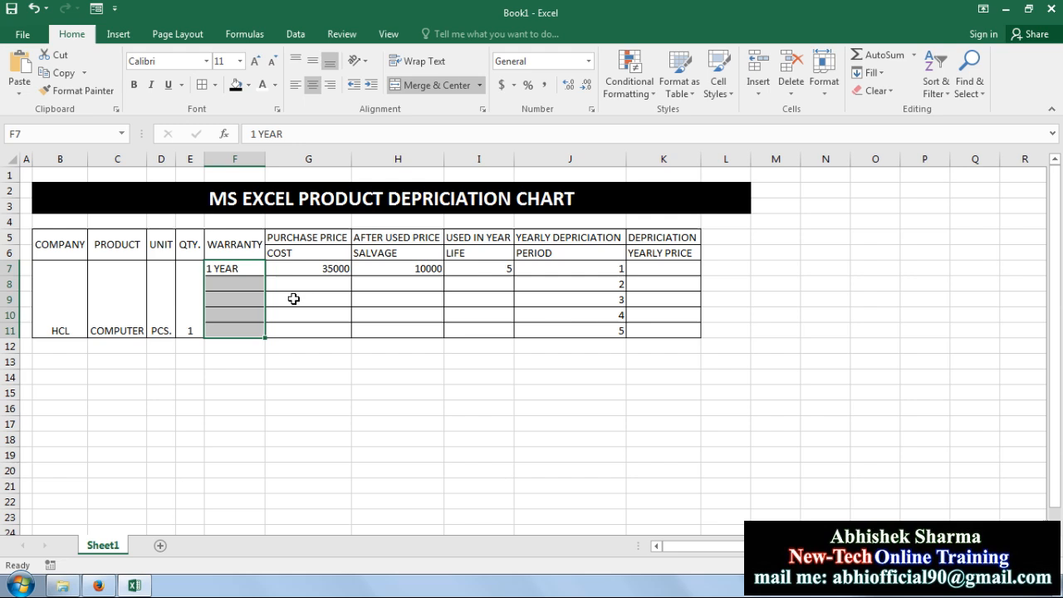
pyautogui.click(445, 86)
# - Merge and center rows 7 to 11 separately in the COST, SALVAGE and LIFE columns
pyautogui.click(316, 269)
pyautogui.moveTo(316, 268); pyautogui.dragTo(317, 332)
pyautogui.click(457, 85)
pyautogui.moveTo(405, 268); pyautogui.dragTo(398, 332)
pyautogui.click(445, 85)
pyautogui.moveTo(481, 268); pyautogui.dragTo(76, 294)
pyautogui.click(432, 85)
# - Middle-align the merged product cells B7:I11 vertically and make their contents bold
pyautogui.click(313, 62)
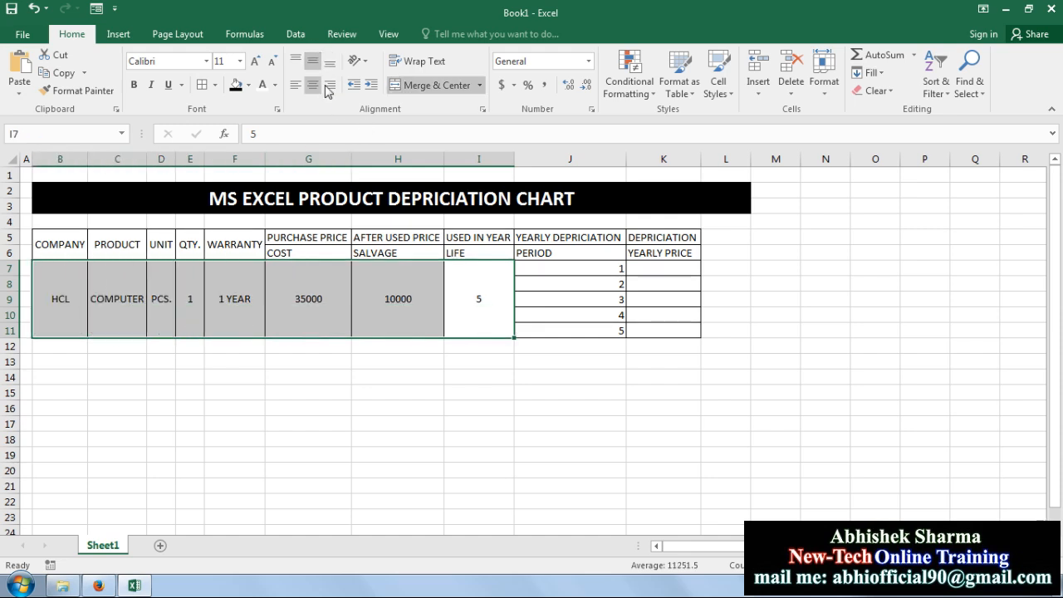
pyautogui.click(311, 392)
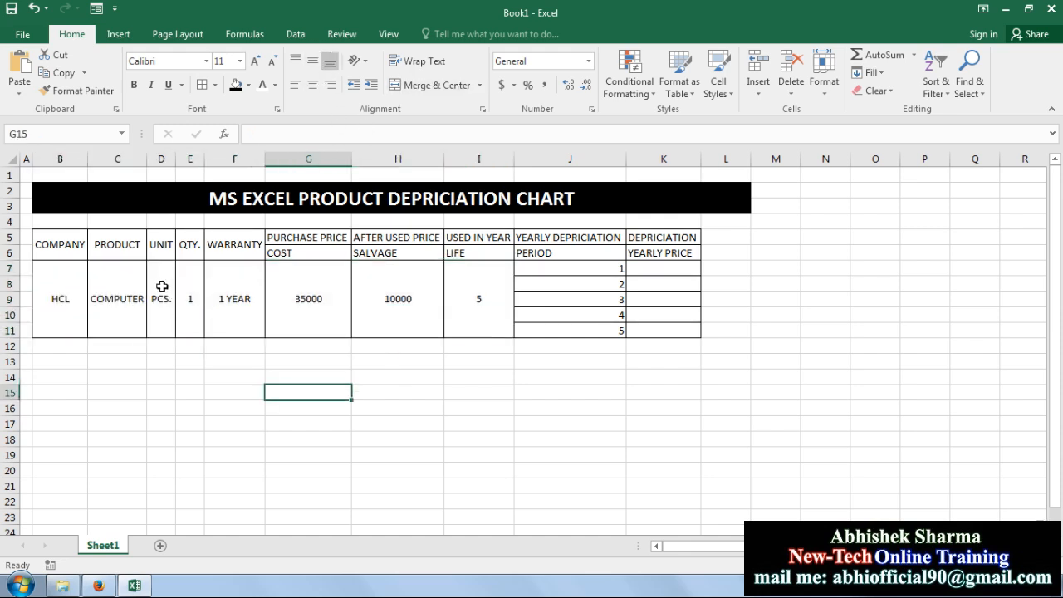
pyautogui.moveTo(57, 288); pyautogui.dragTo(469, 287)
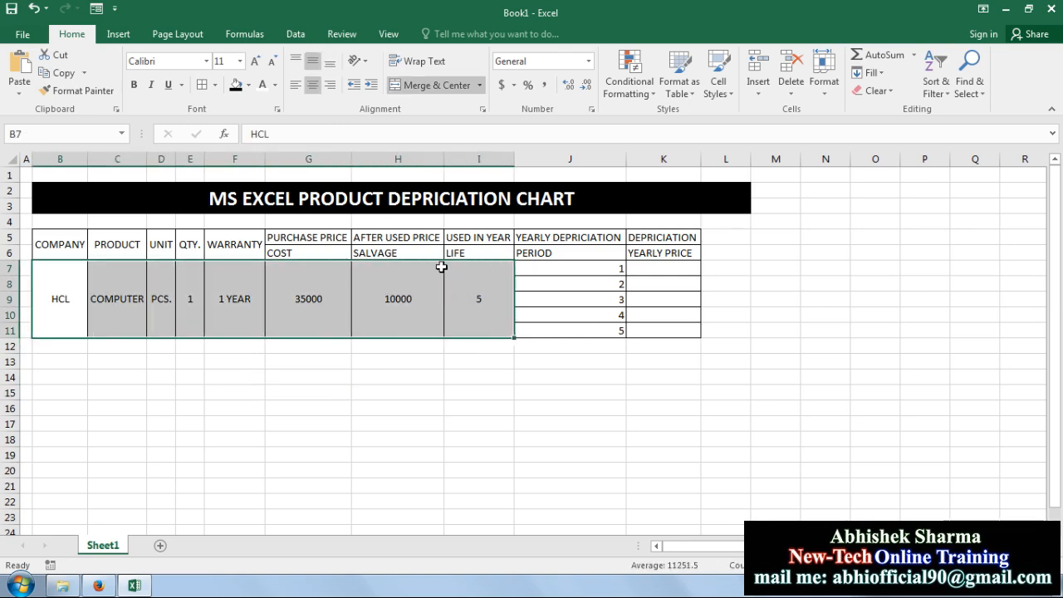
pyautogui.click(134, 84)
pyautogui.click(161, 392)
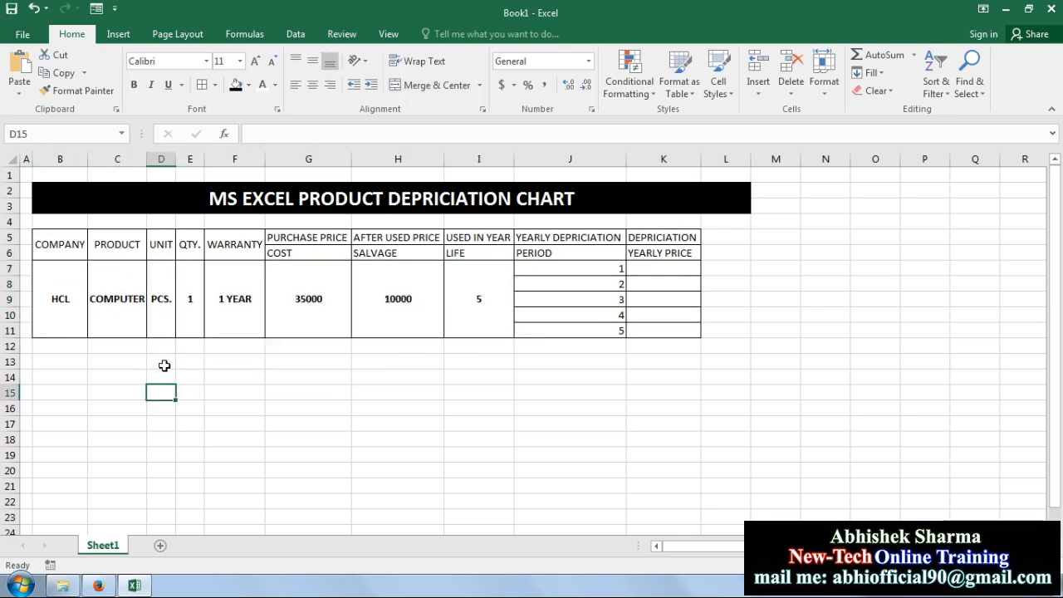
# - Rotate the COMPUTER text in the merged PRODUCT cell upward with Rotate Text Up
pyautogui.click(117, 299)
pyautogui.click(371, 61)
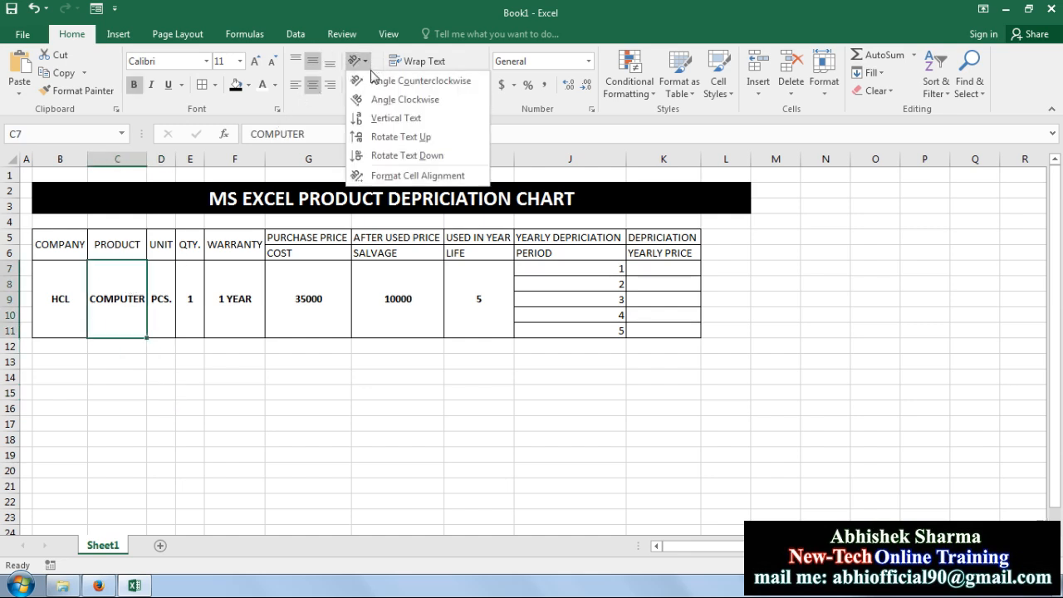
pyautogui.click(372, 143)
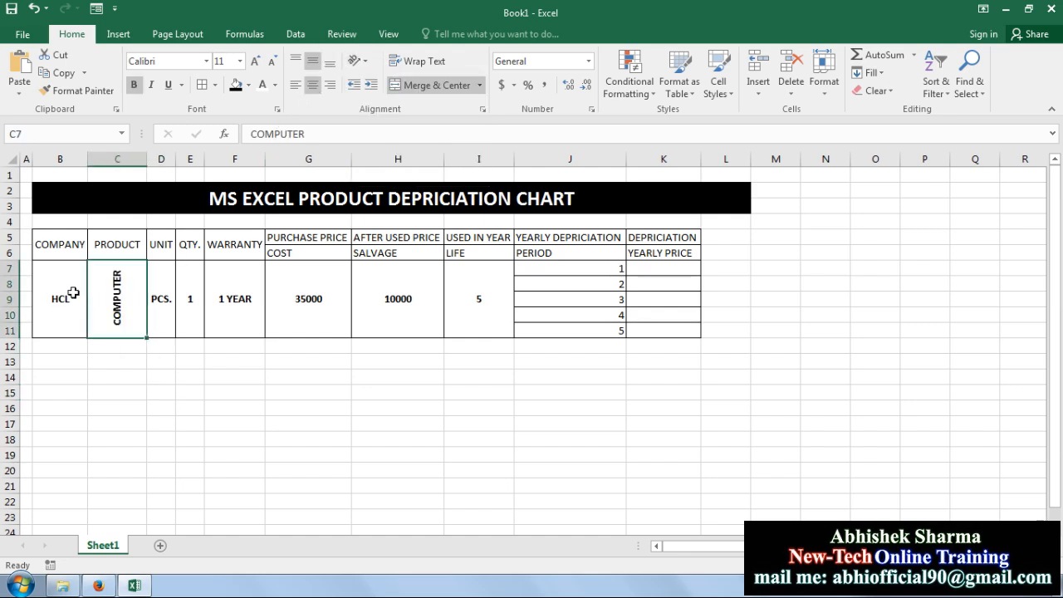
# - Enlarge the font of the merged product cells B7:I11 to size 14
pyautogui.moveTo(72, 294); pyautogui.dragTo(451, 293)
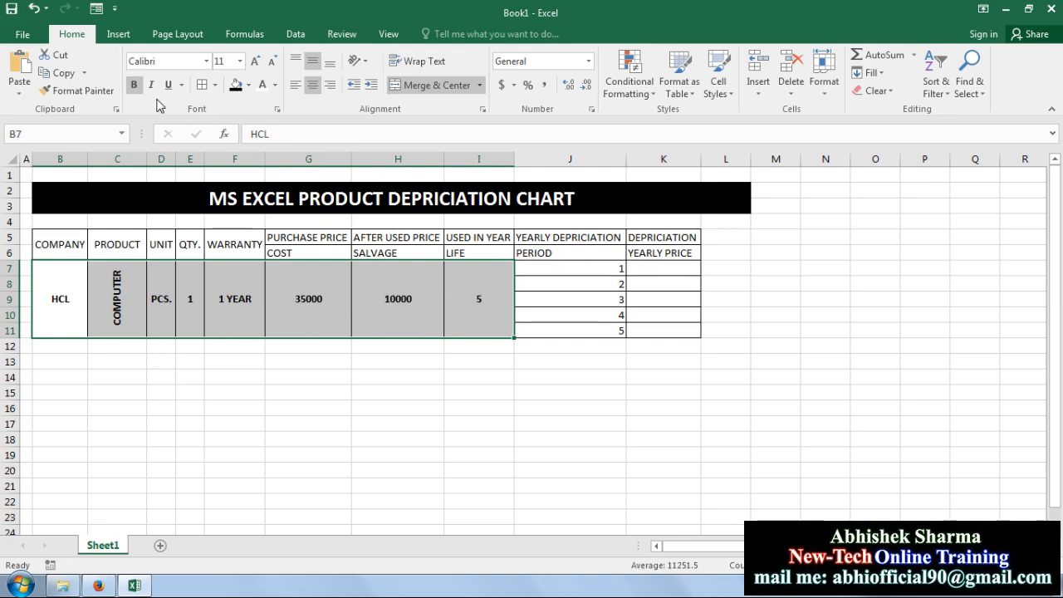
pyautogui.click(255, 66)
pyautogui.click(255, 67)
pyautogui.click(254, 66)
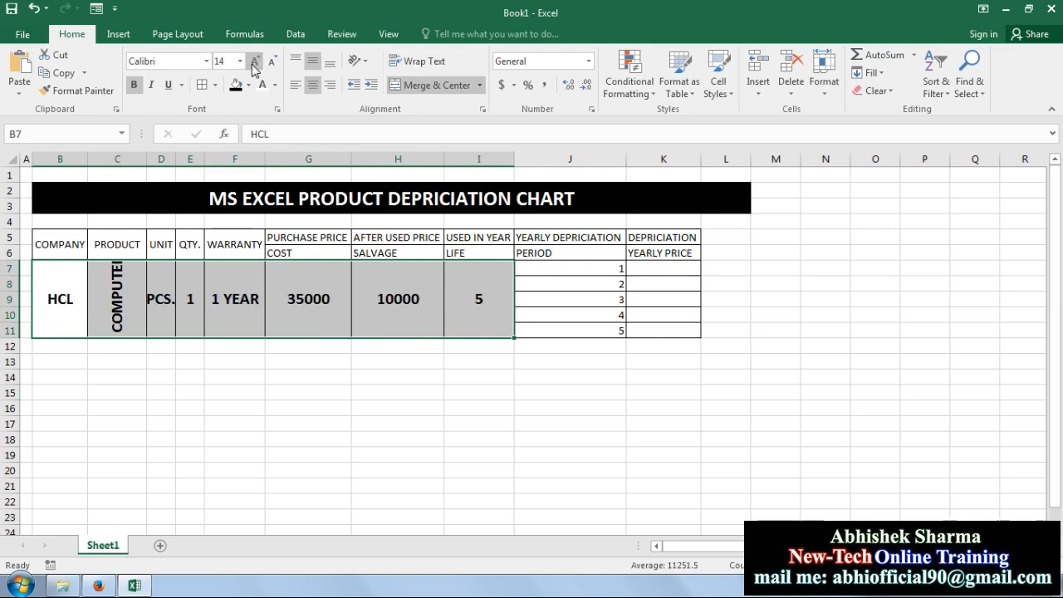
pyautogui.click(271, 66)
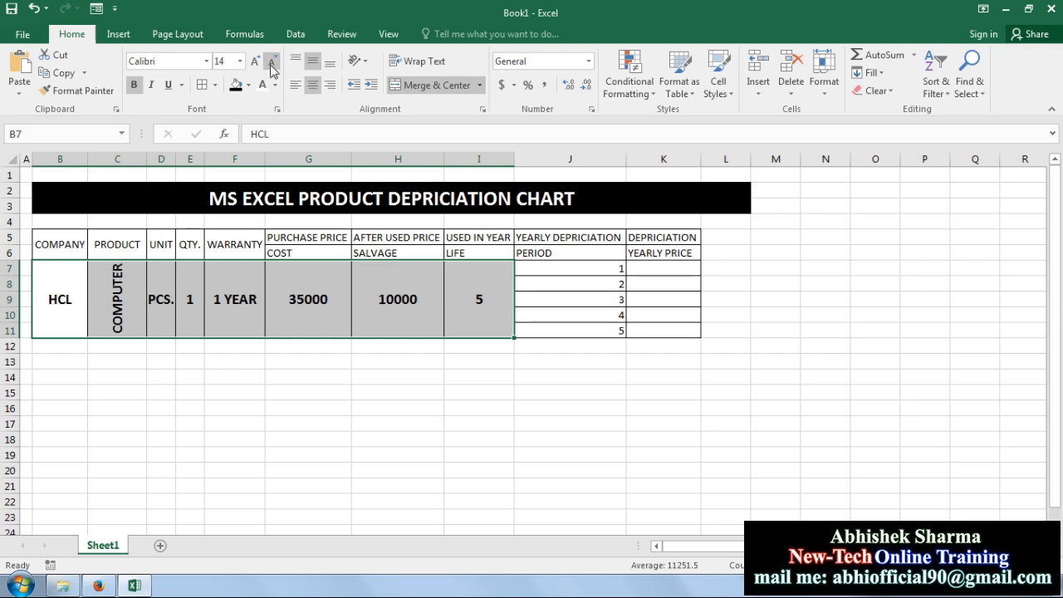
pyautogui.click(403, 421)
# - Make the period numbers in J7:J11 bold
pyautogui.moveTo(587, 268); pyautogui.dragTo(586, 330)
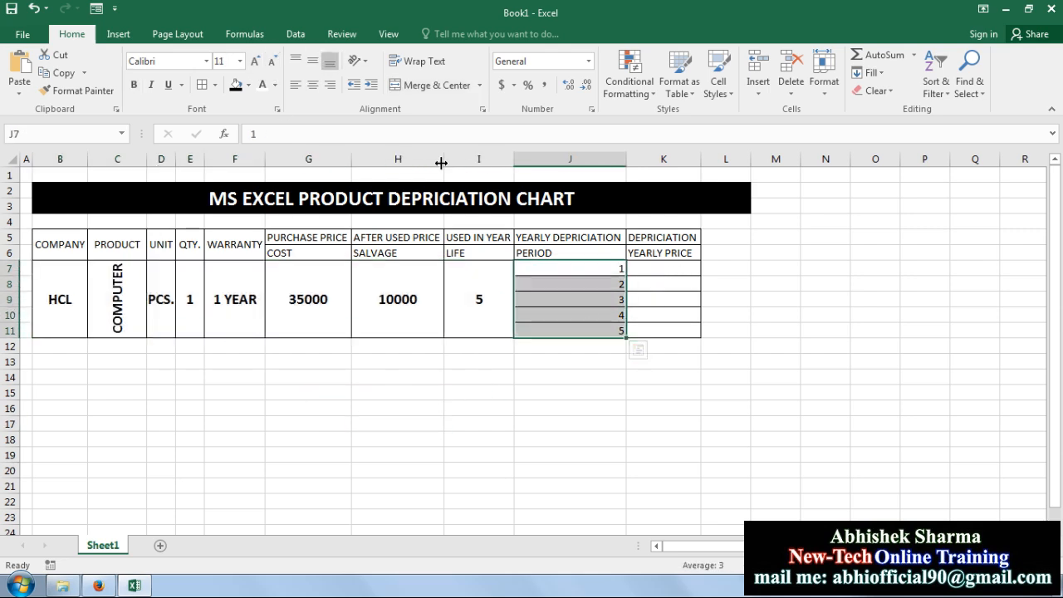
pyautogui.click(135, 86)
pyautogui.click(390, 422)
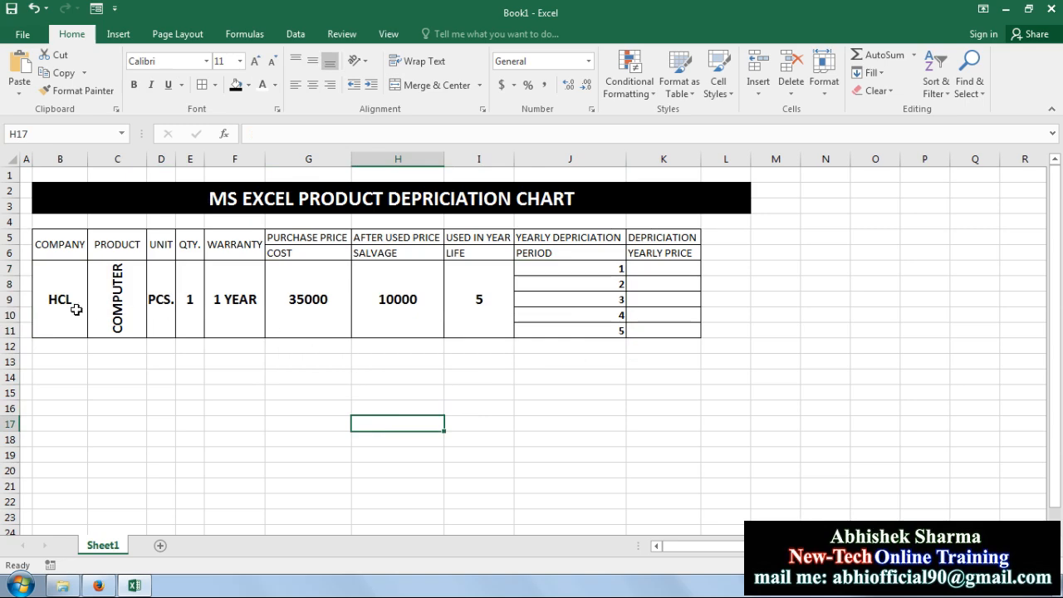
# - Review the computer's details, cost, salvage, life and periods, along with the empty yearly price cells K7:K11
pyautogui.click(52, 298)
pyautogui.click(123, 303)
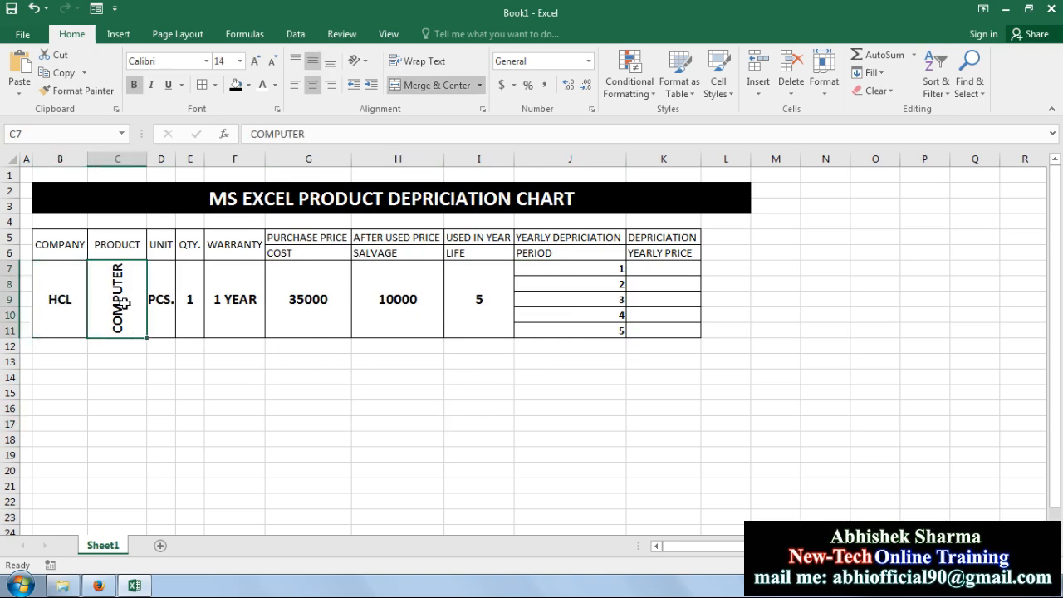
pyautogui.click(174, 308)
pyautogui.click(192, 302)
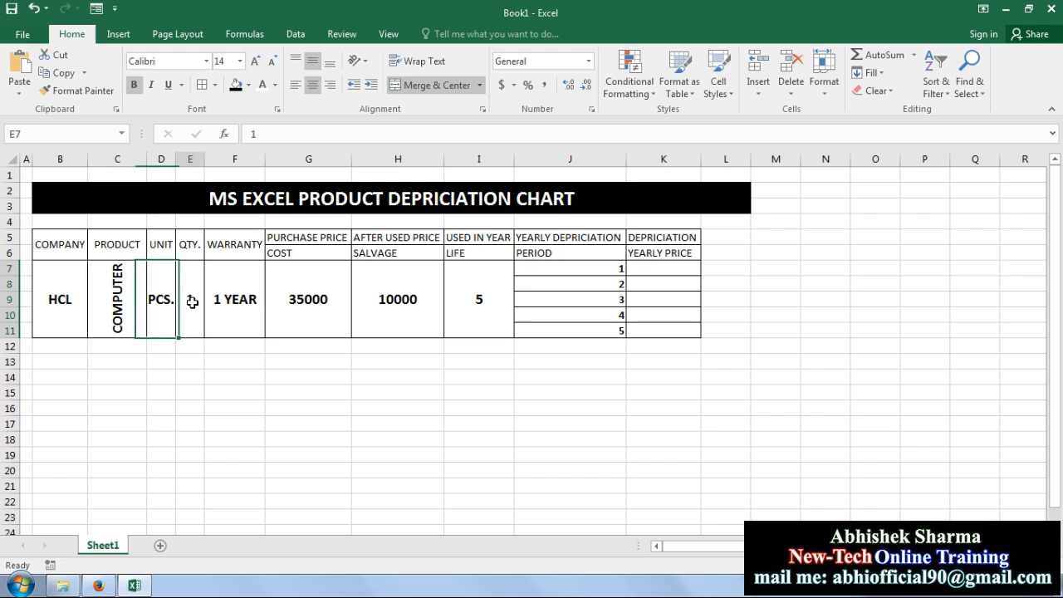
pyautogui.click(240, 303)
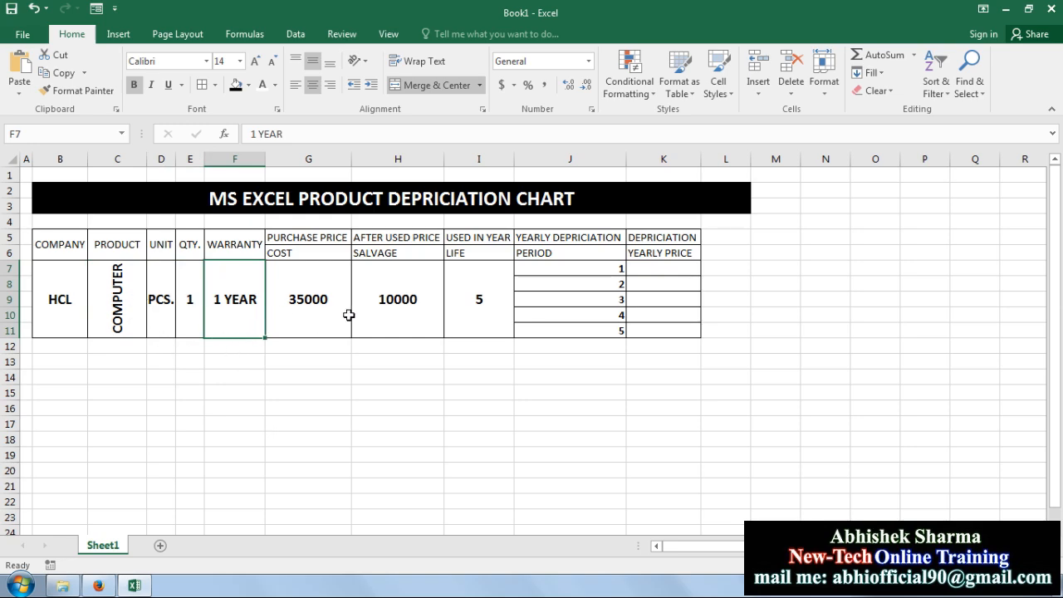
pyautogui.click(493, 296)
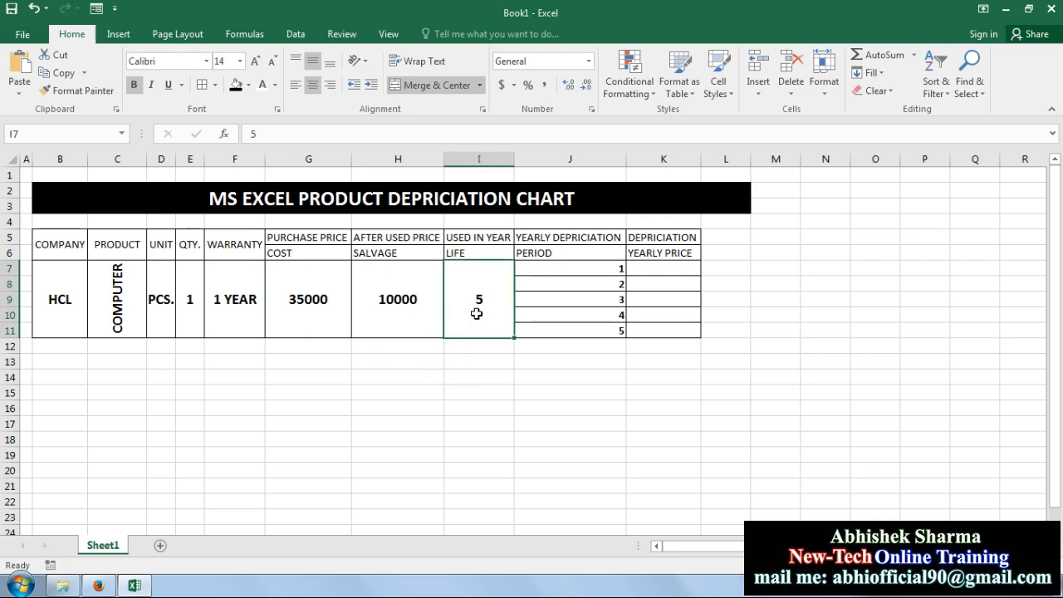
pyautogui.click(600, 334)
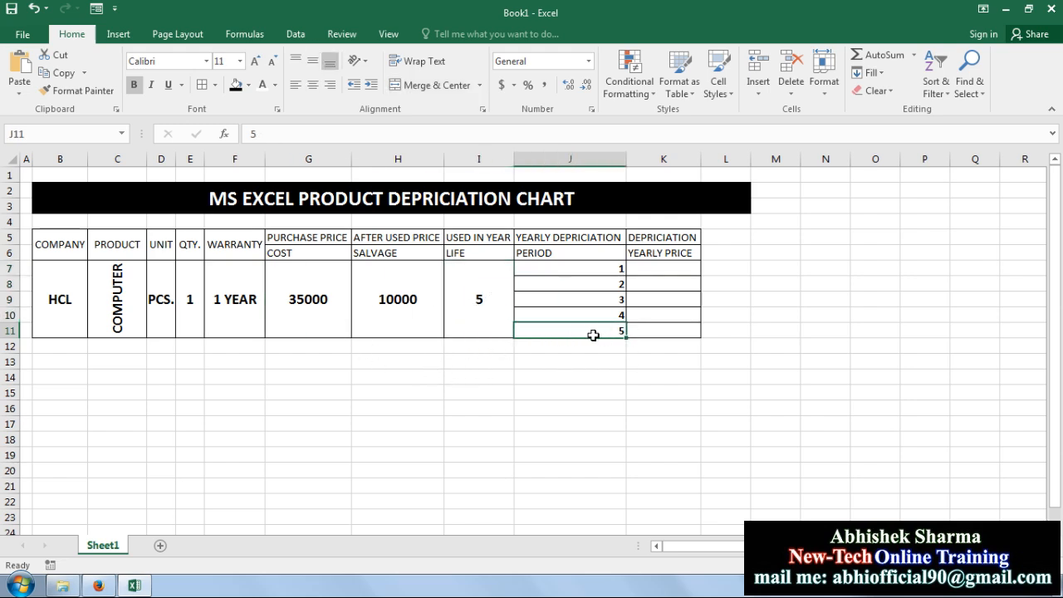
pyautogui.click(325, 305)
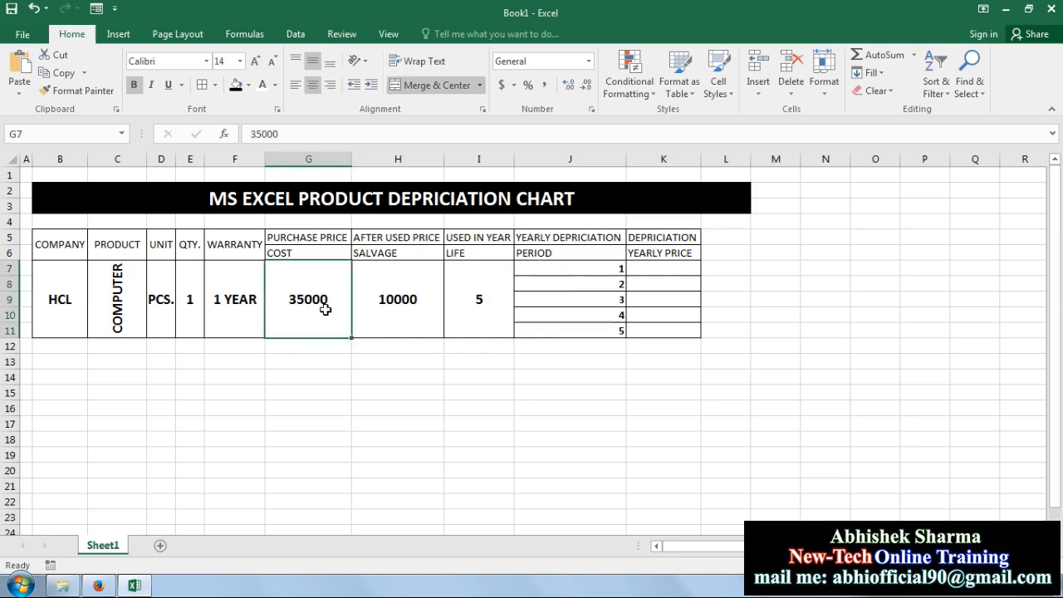
pyautogui.click(421, 306)
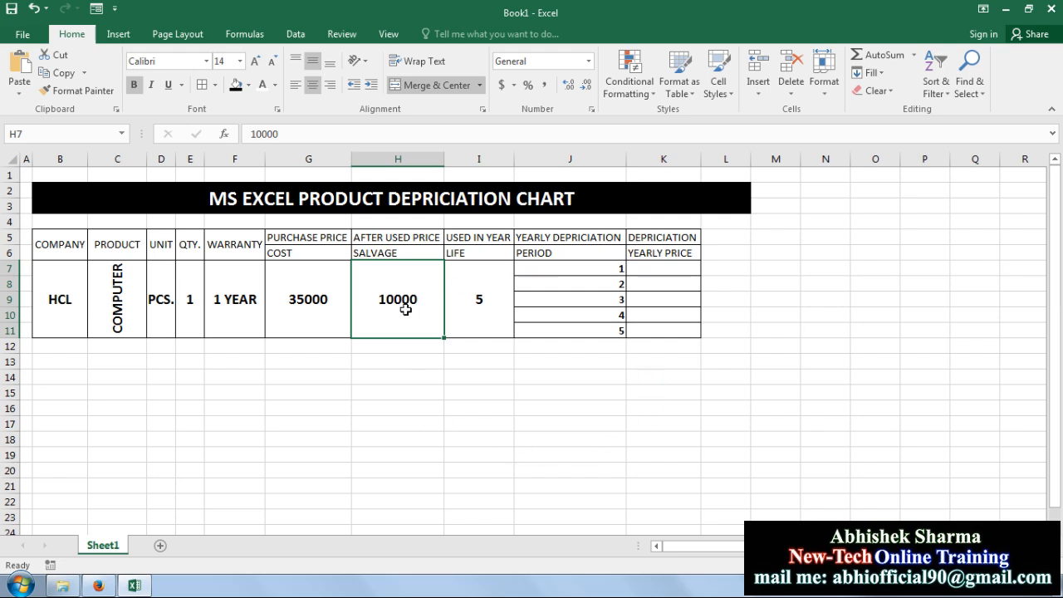
pyautogui.click(291, 303)
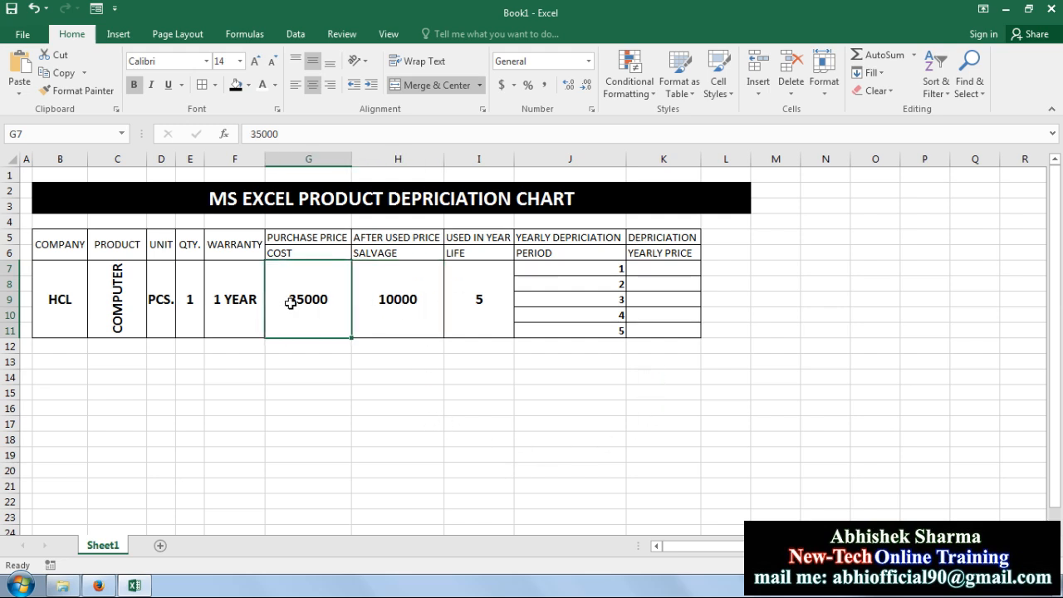
pyautogui.click(387, 303)
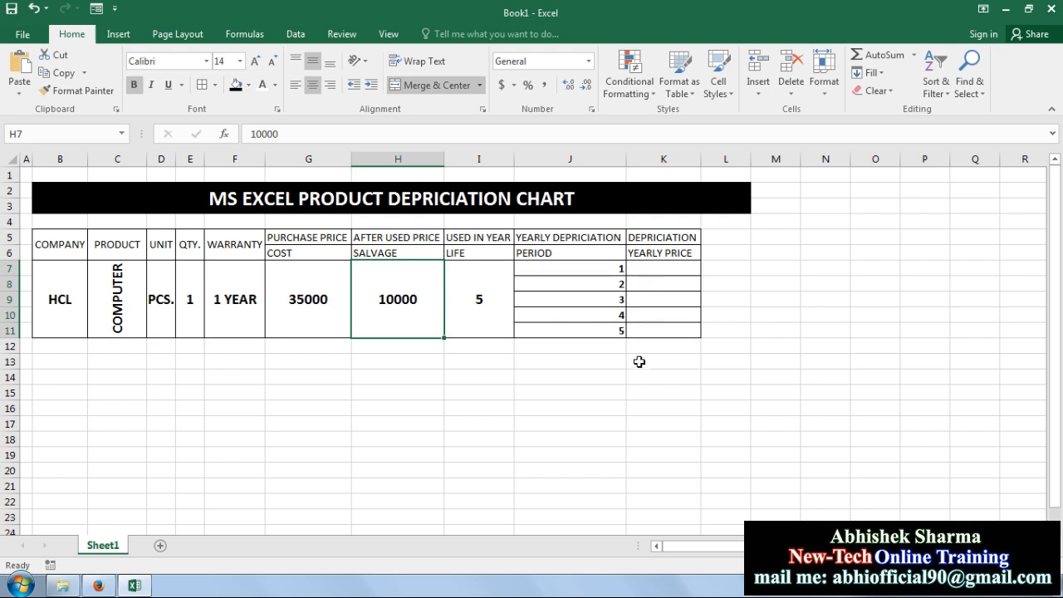
pyautogui.moveTo(659, 270)
pyautogui.mouseDown()
pyautogui.moveTo(659, 327)
pyautogui.moveTo(661, 272)
pyautogui.mouseUp()
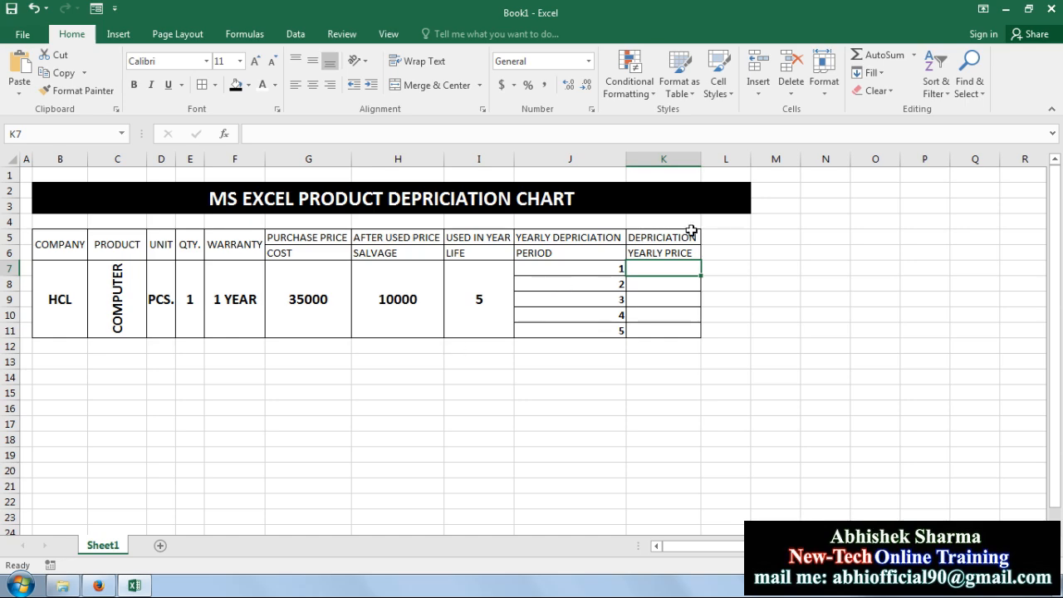
pyautogui.moveTo(669, 269); pyautogui.dragTo(668, 314)
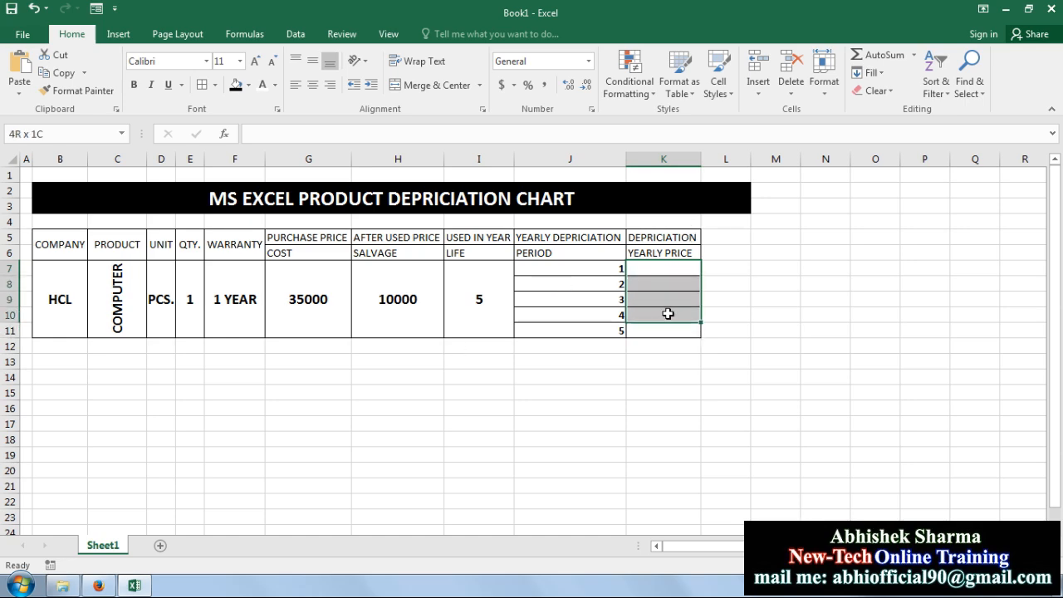
pyautogui.click(656, 269)
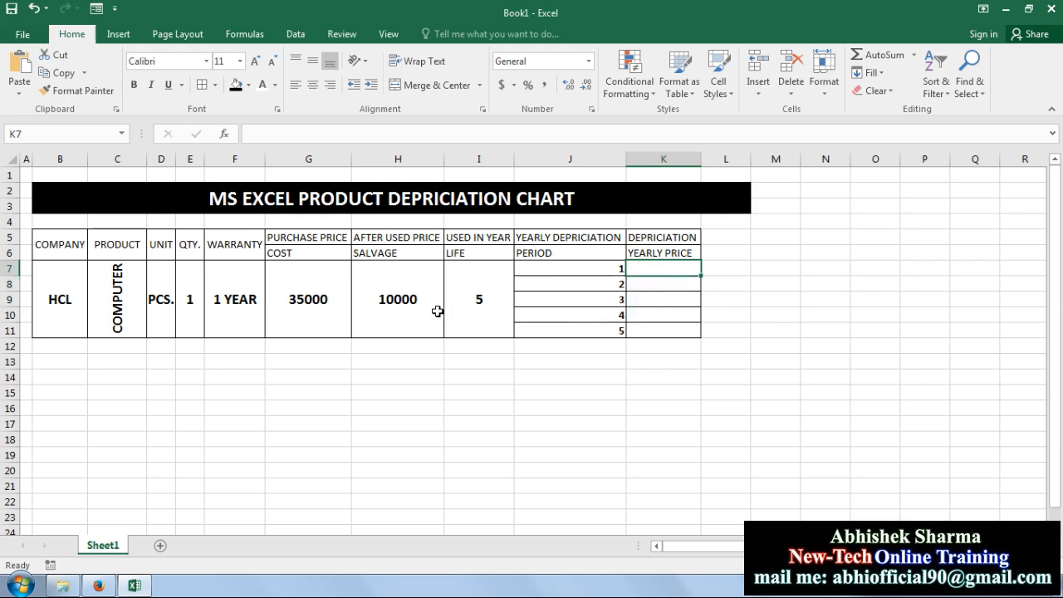
pyautogui.click(449, 392)
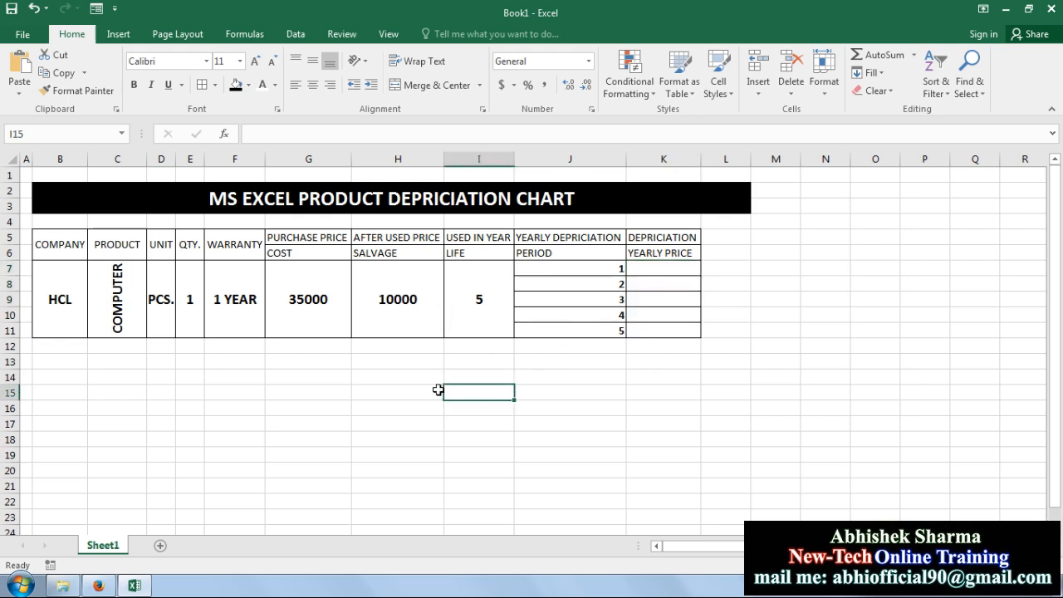
pyautogui.click(310, 387)
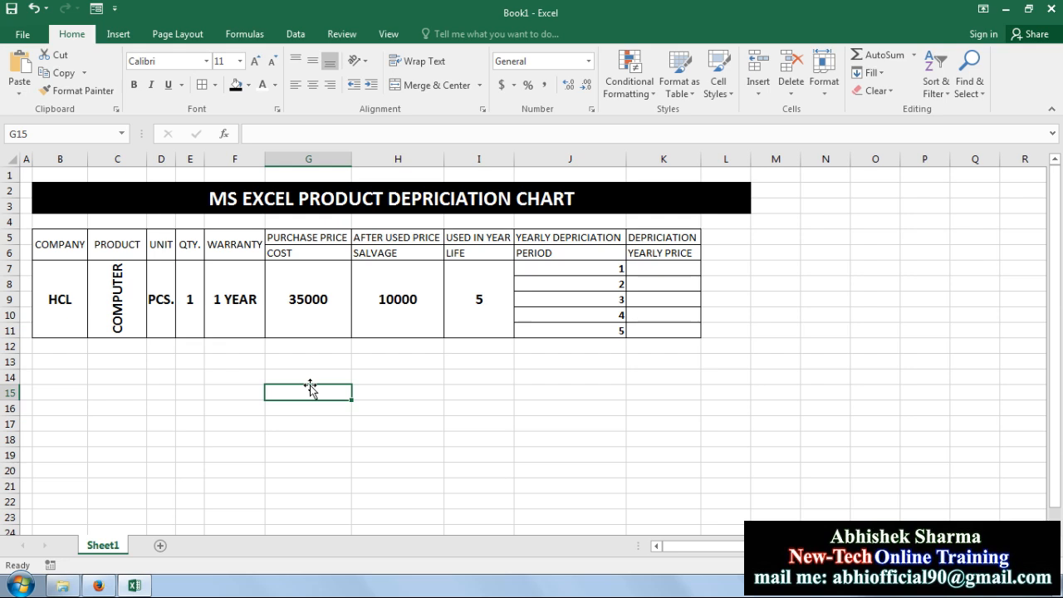
pyautogui.click(601, 374)
pyautogui.click(663, 265)
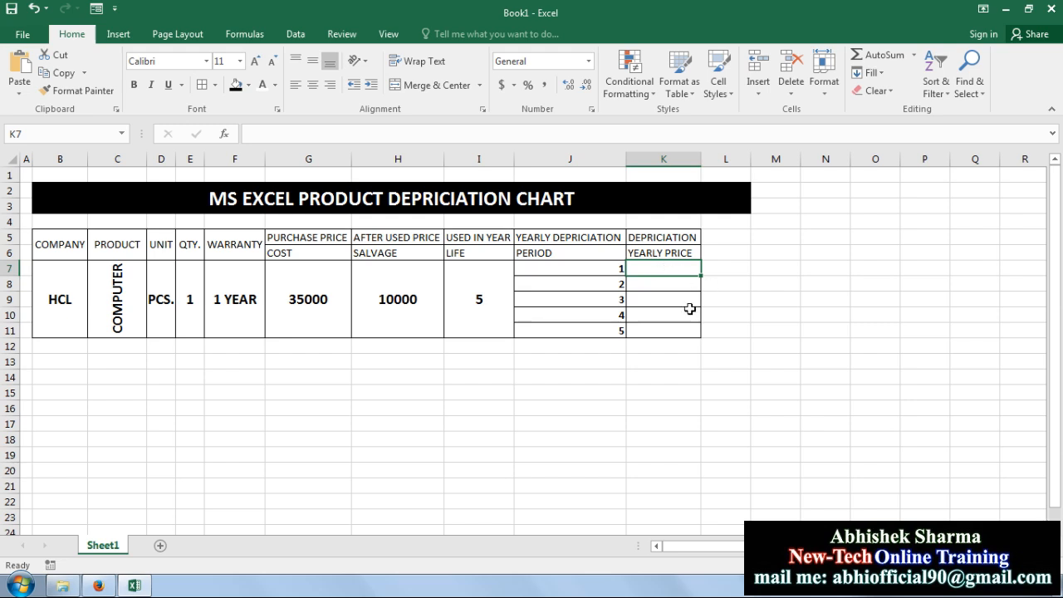
pyautogui.click(644, 391)
# - Enter the formula =DB(G7,H7,I7,J7) in K7 to calculate the first year's depreciation from cost, salvage, life and period
pyautogui.click(677, 266)
pyautogui.scroll(4, 1015, 358)
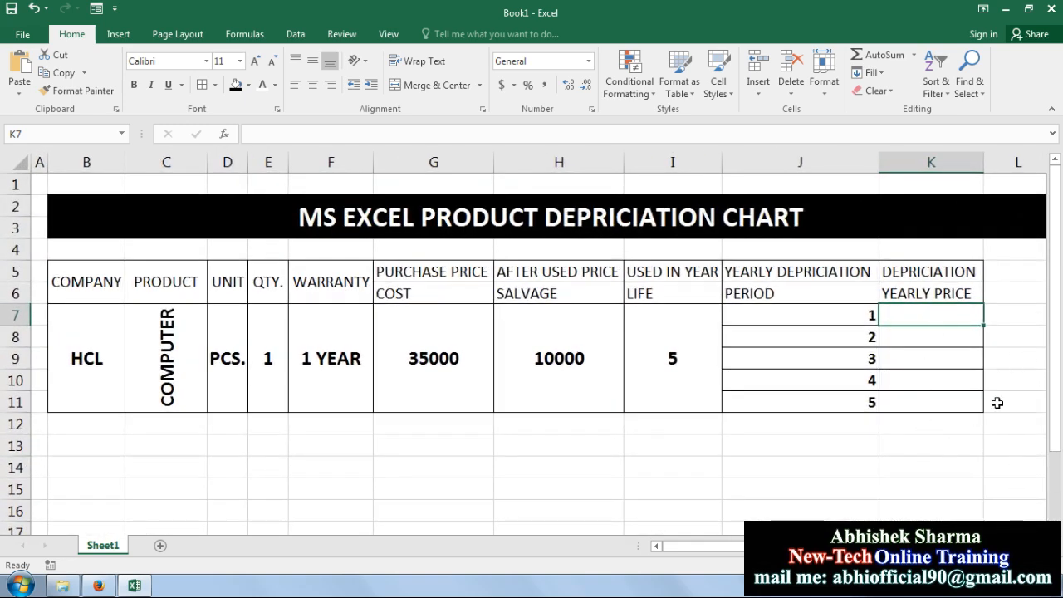
pyautogui.write('=')
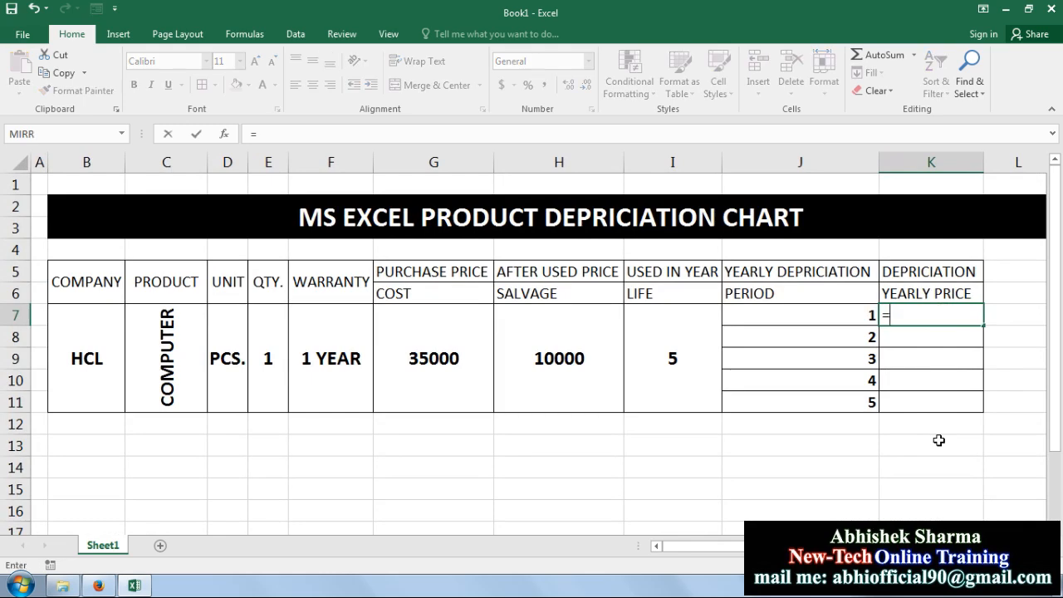
pyautogui.write('B')
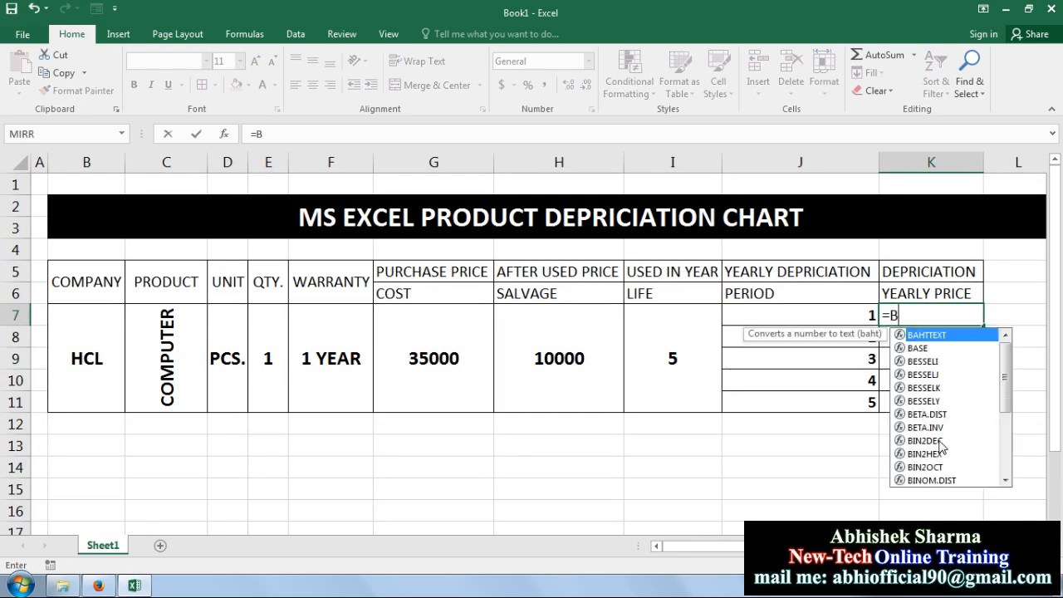
pyautogui.press('BackSpace')
pyautogui.write('DB')
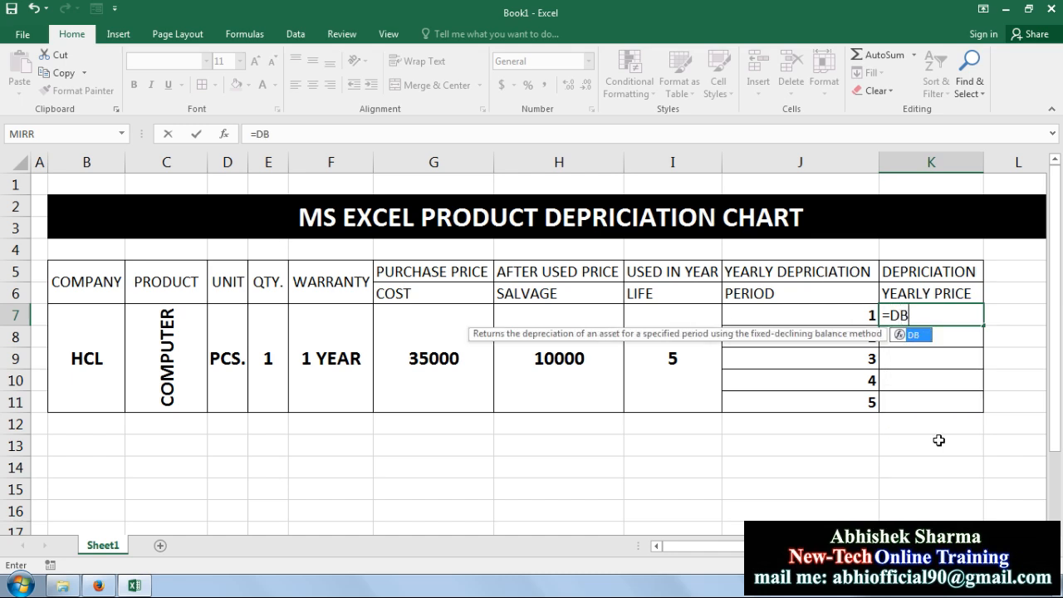
pyautogui.write('(')
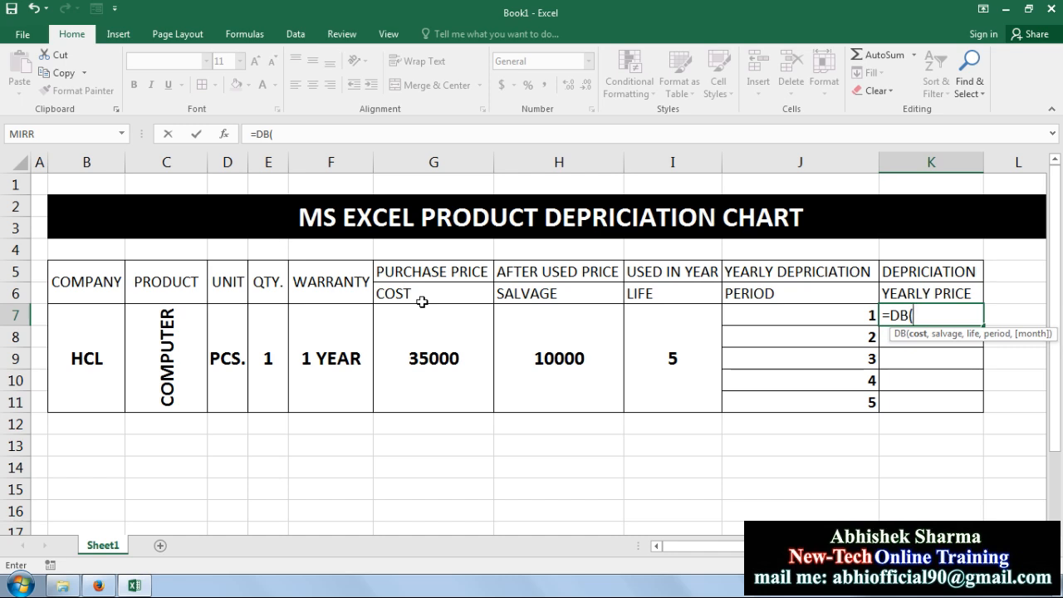
pyautogui.click(433, 347)
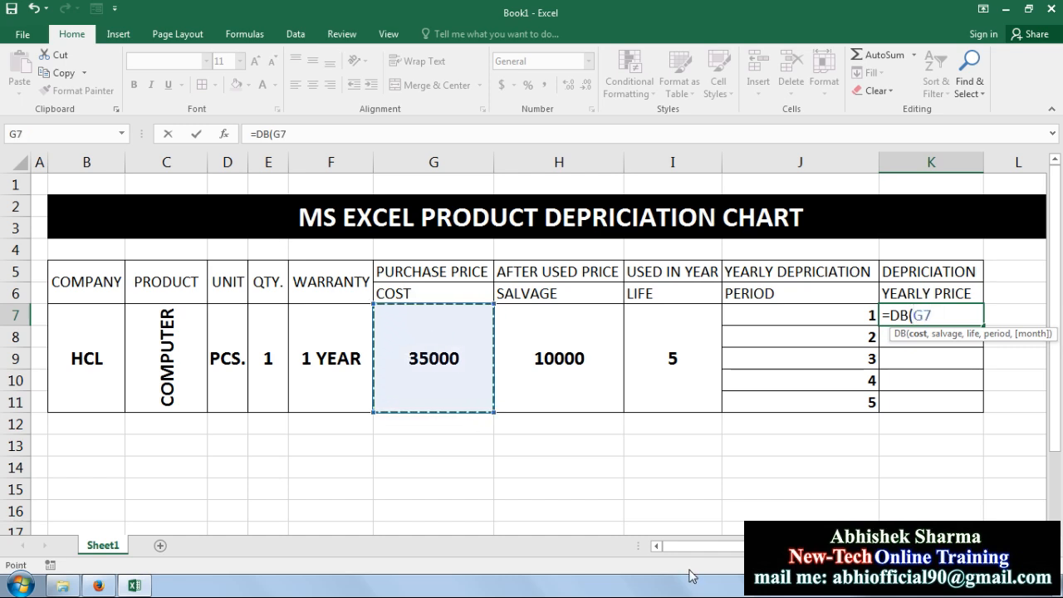
pyautogui.write(',')
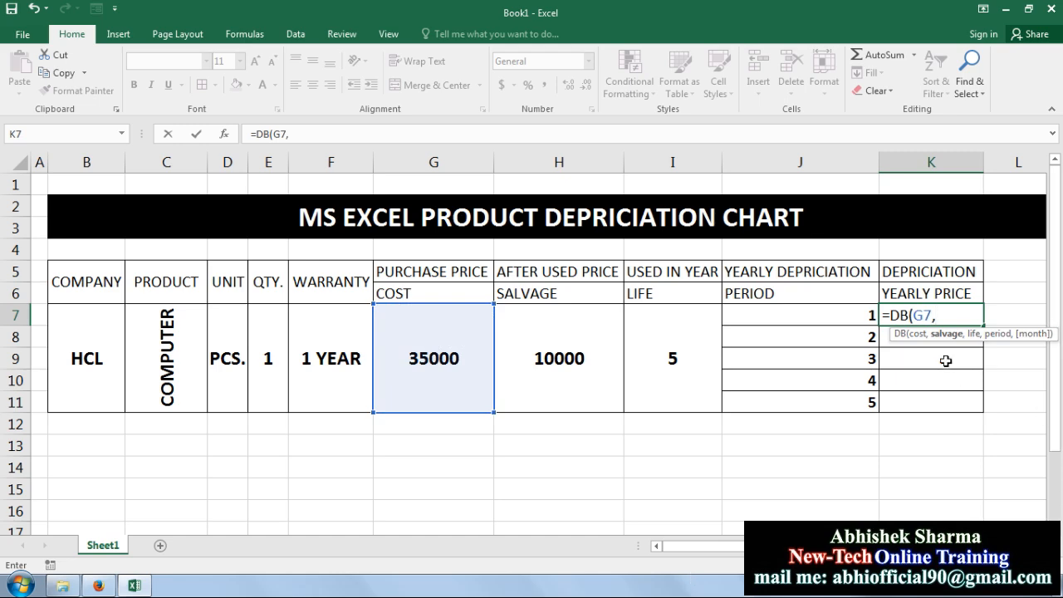
pyautogui.click(557, 352)
pyautogui.write(',')
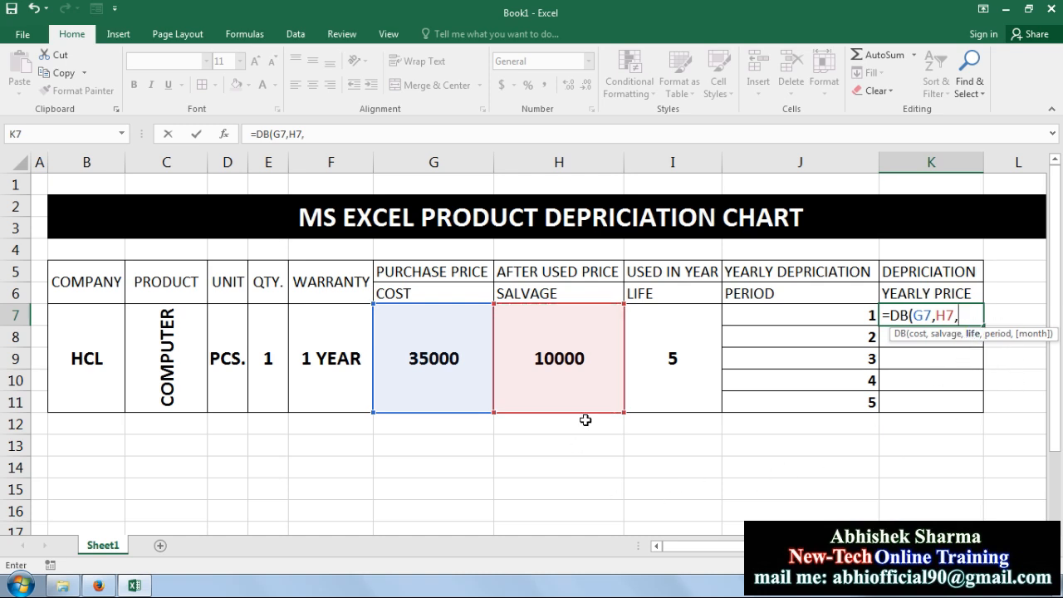
pyautogui.click(655, 374)
pyautogui.write(',')
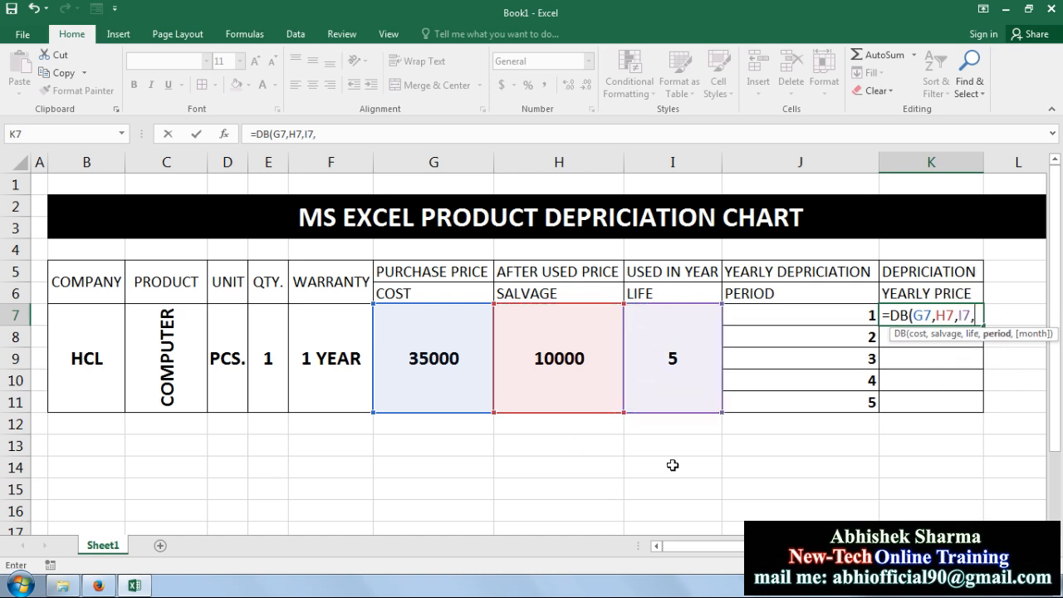
pyautogui.click(789, 316)
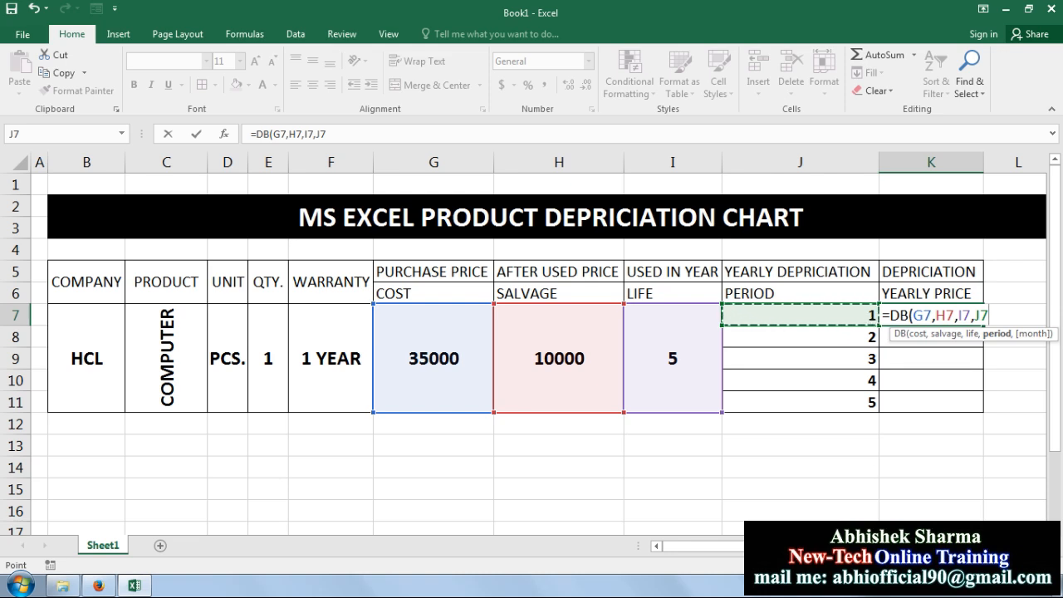
pyautogui.write(')')
pyautogui.press('Return')
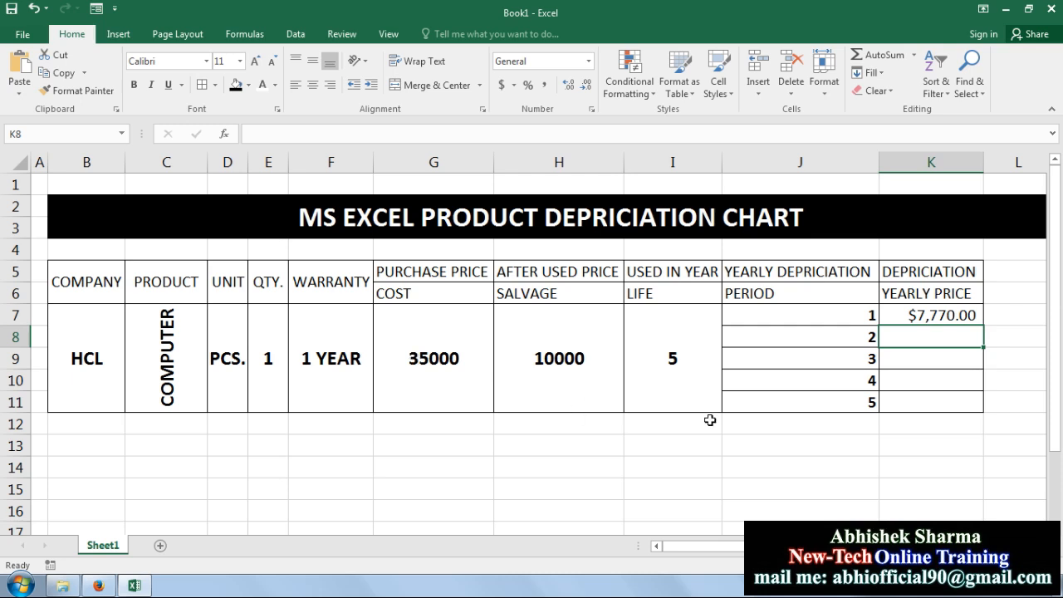
# - Apply Comma Style to the depreciation price in K7 and fill its DB formula down through K11
pyautogui.click(928, 316)
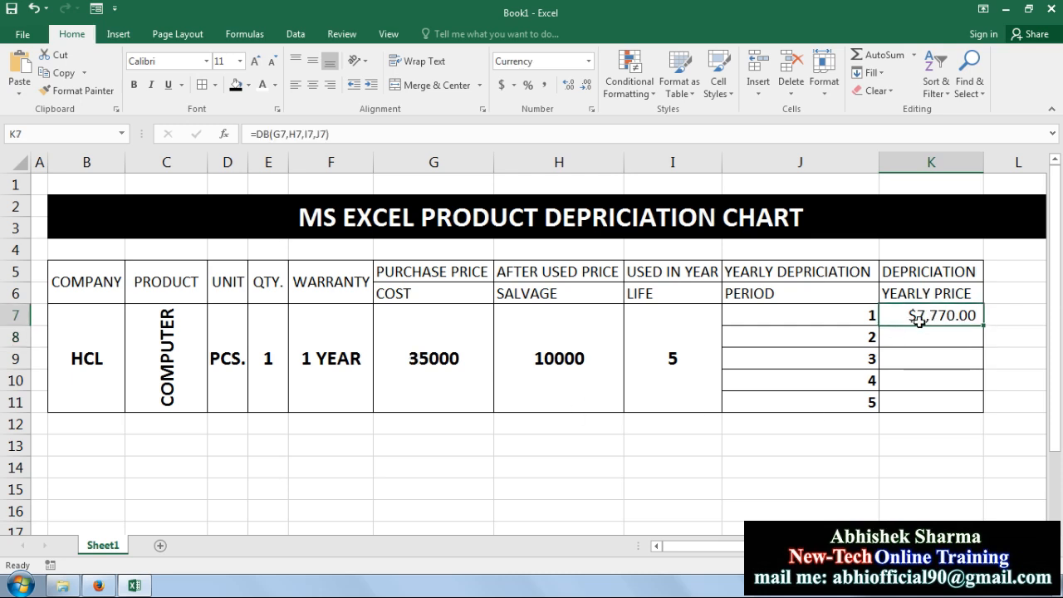
pyautogui.click(545, 85)
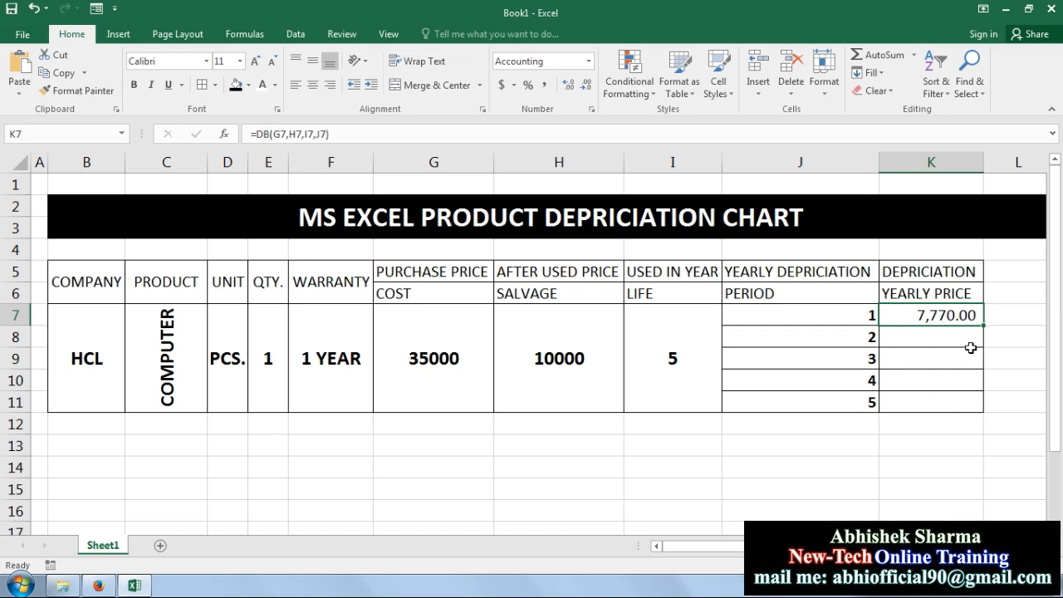
pyautogui.click(945, 355)
pyautogui.click(934, 319)
pyautogui.moveTo(985, 327); pyautogui.dragTo(977, 411)
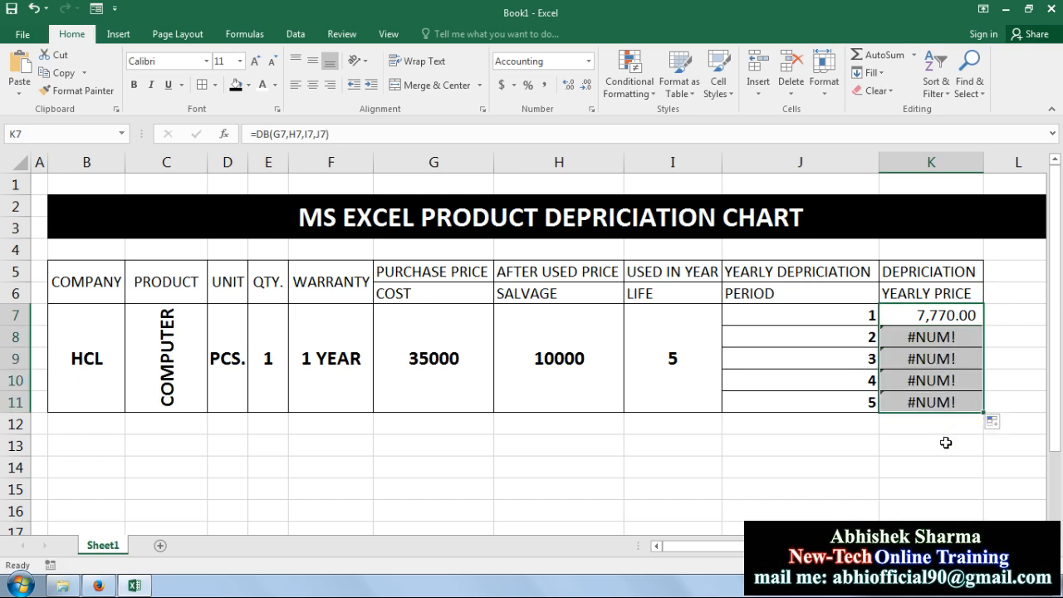
# - Clear the copied formulas in K8:K11 and the original DB formula in K7
pyautogui.moveTo(944, 336); pyautogui.dragTo(942, 427)
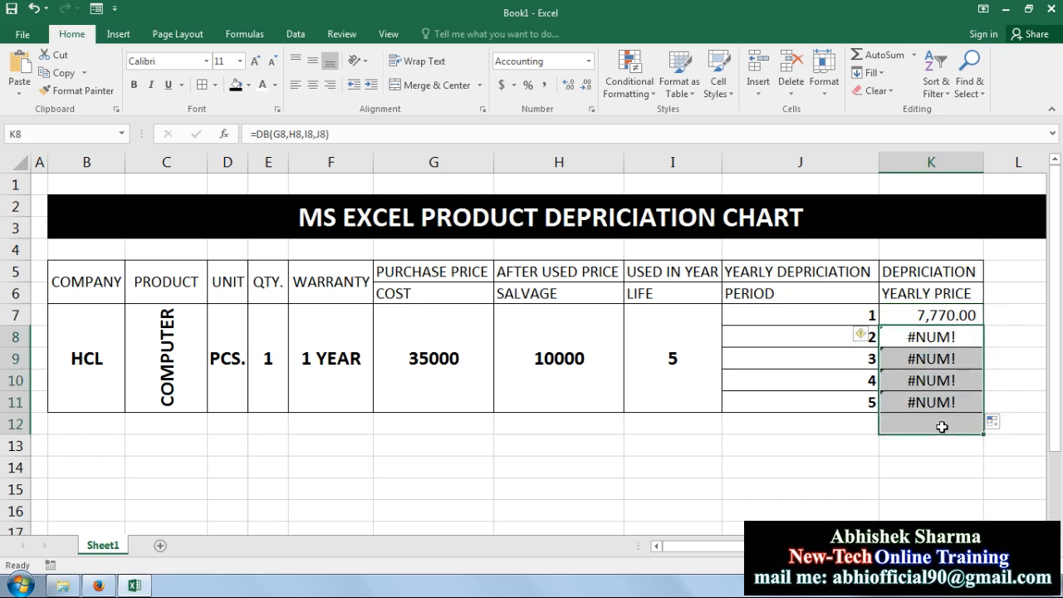
pyautogui.press('Delete')
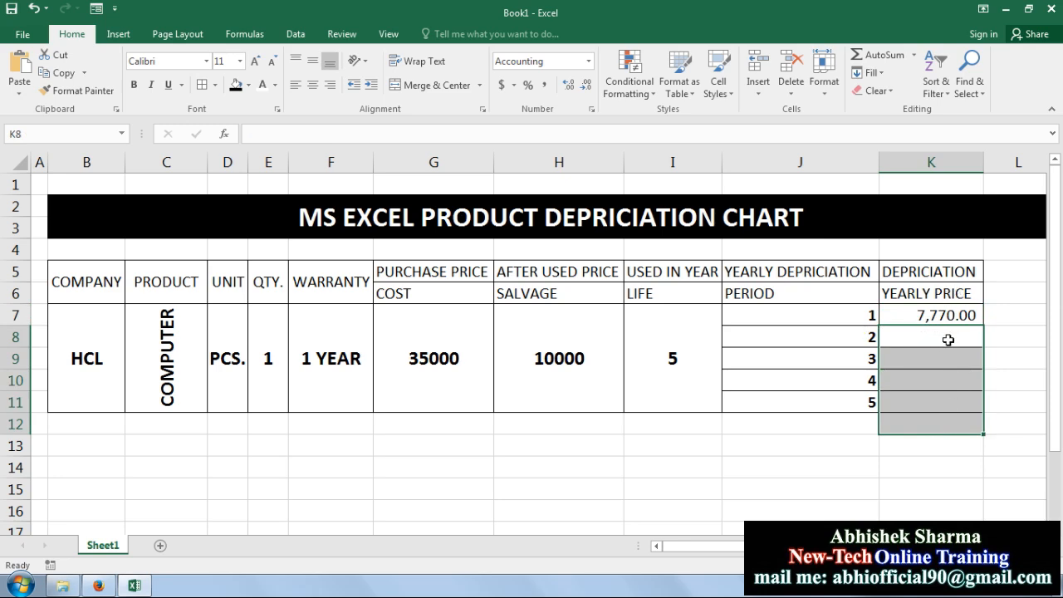
pyautogui.click(949, 315)
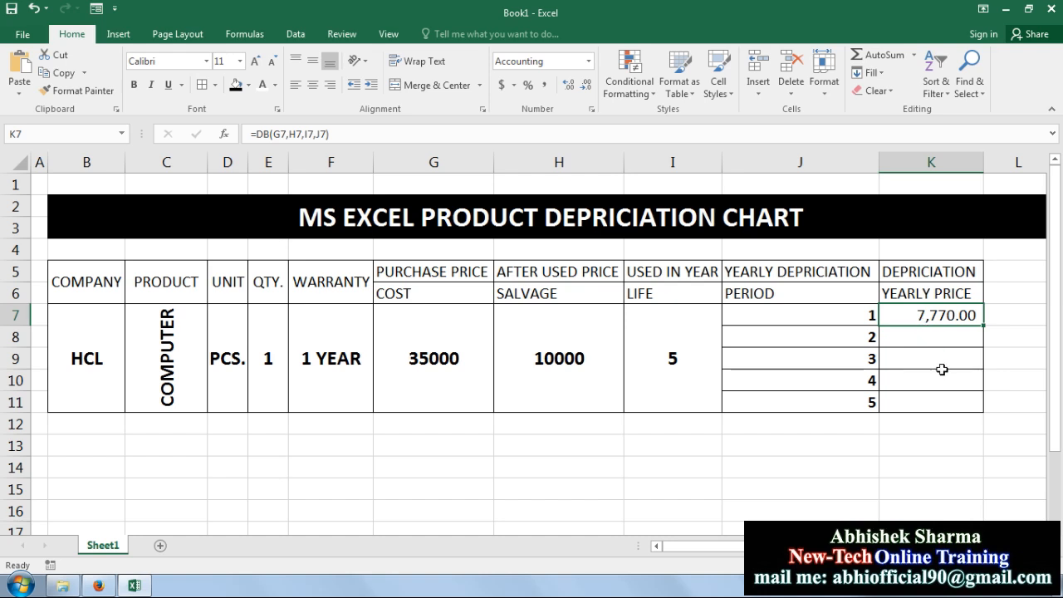
pyautogui.press('Delete')
pyautogui.click(949, 411)
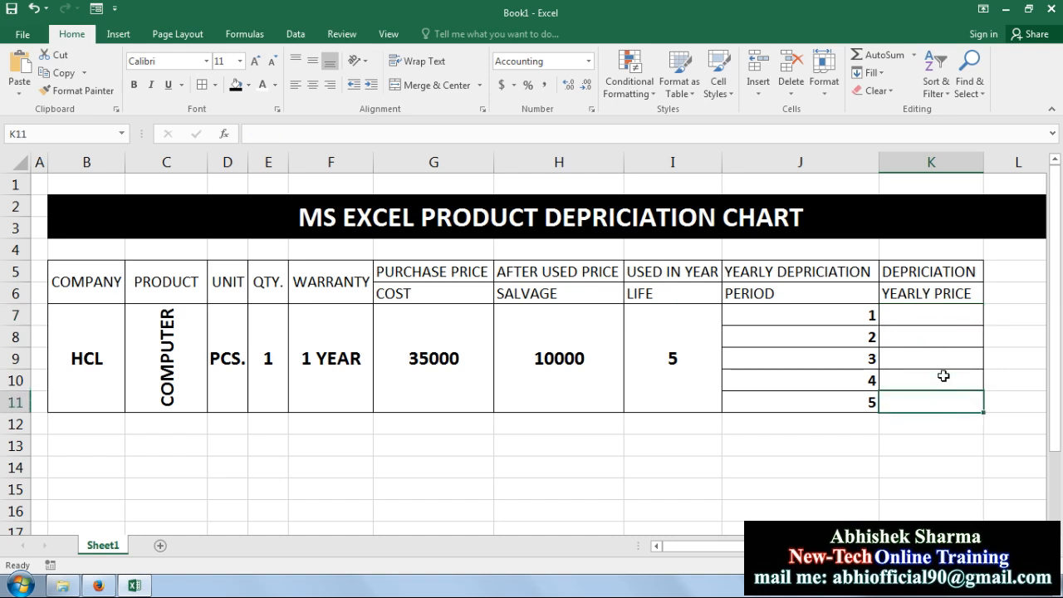
# - Re-enter =DB(G7,H7,I7,J7) in the emptied cell K7 and format the price with Comma Style
pyautogui.click(942, 315)
pyautogui.write('=DB')
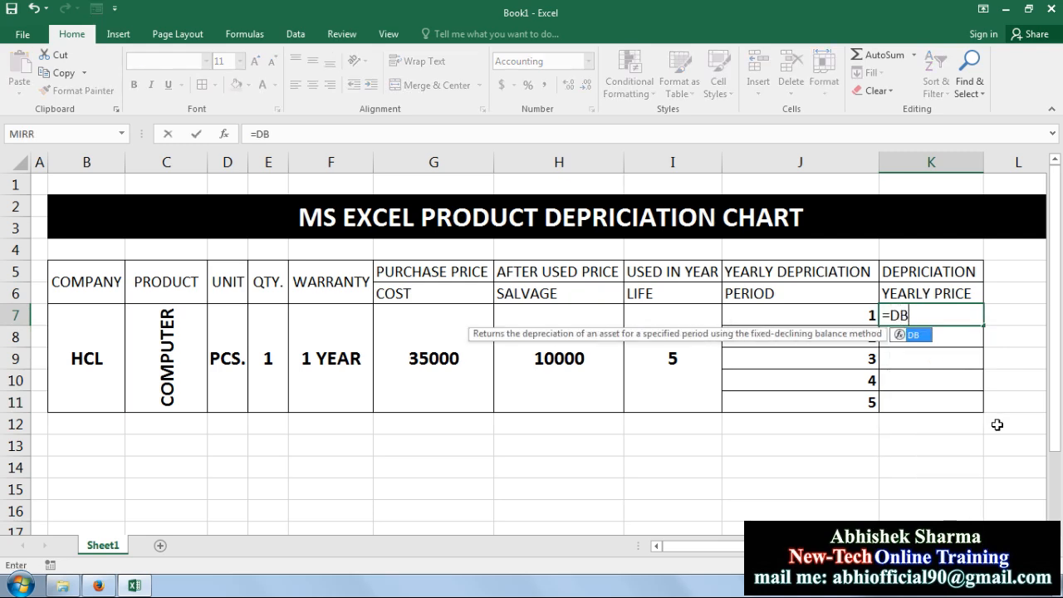
pyautogui.write('(')
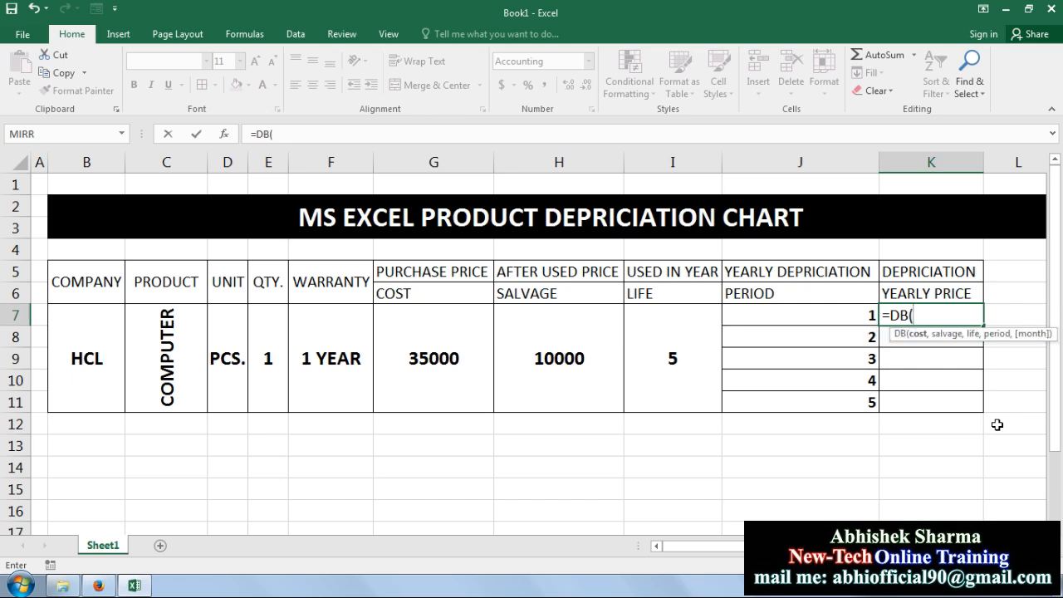
pyautogui.click(410, 351)
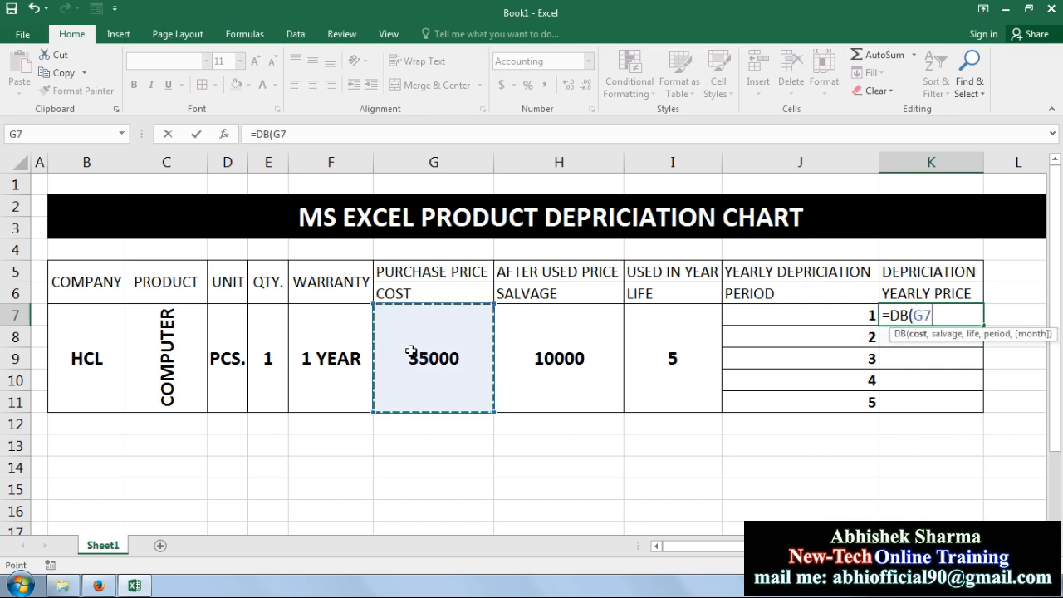
pyautogui.write(',')
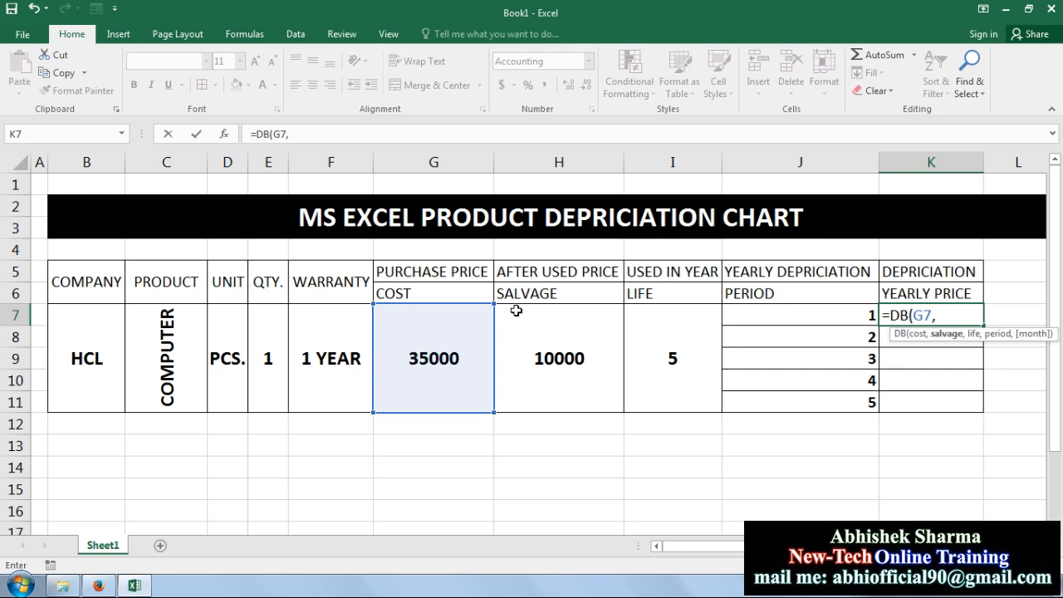
pyautogui.click(560, 353)
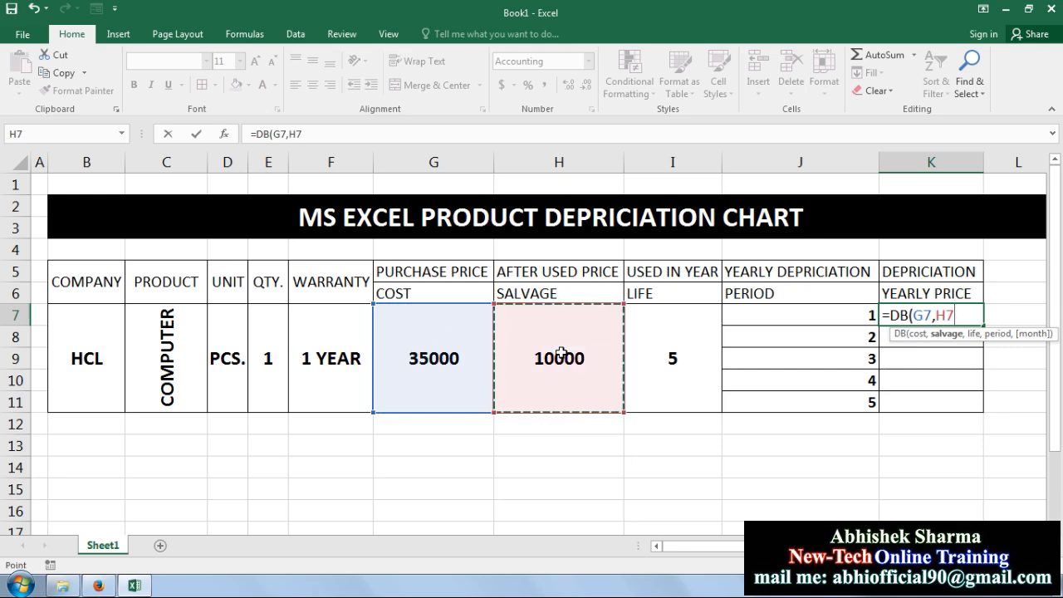
pyautogui.write(',')
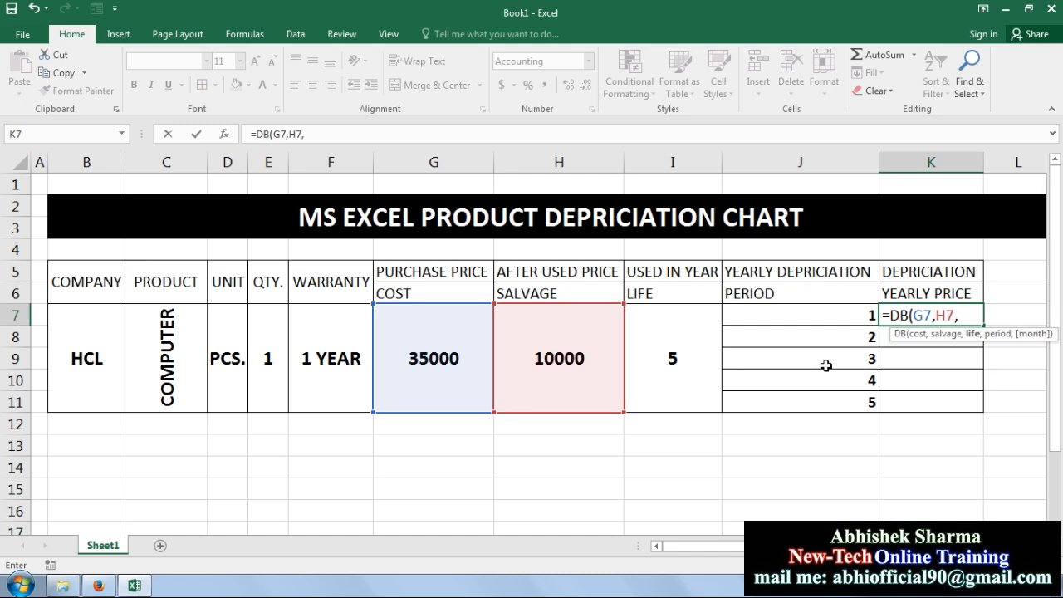
pyautogui.click(702, 357)
pyautogui.write(',')
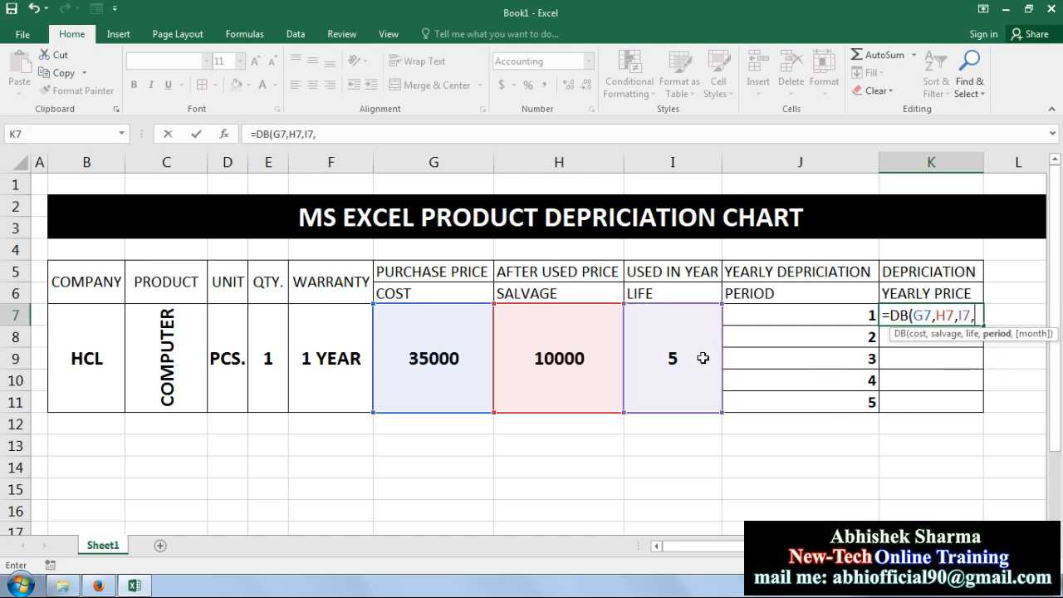
pyautogui.click(828, 321)
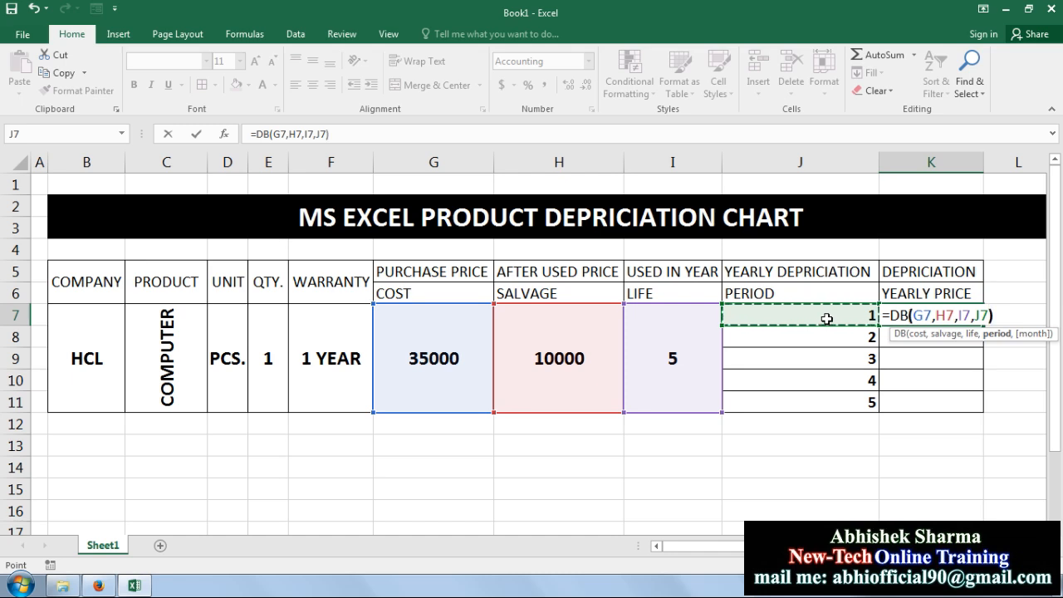
pyautogui.hotkey('ctrl', 'Return')
pyautogui.click(926, 312)
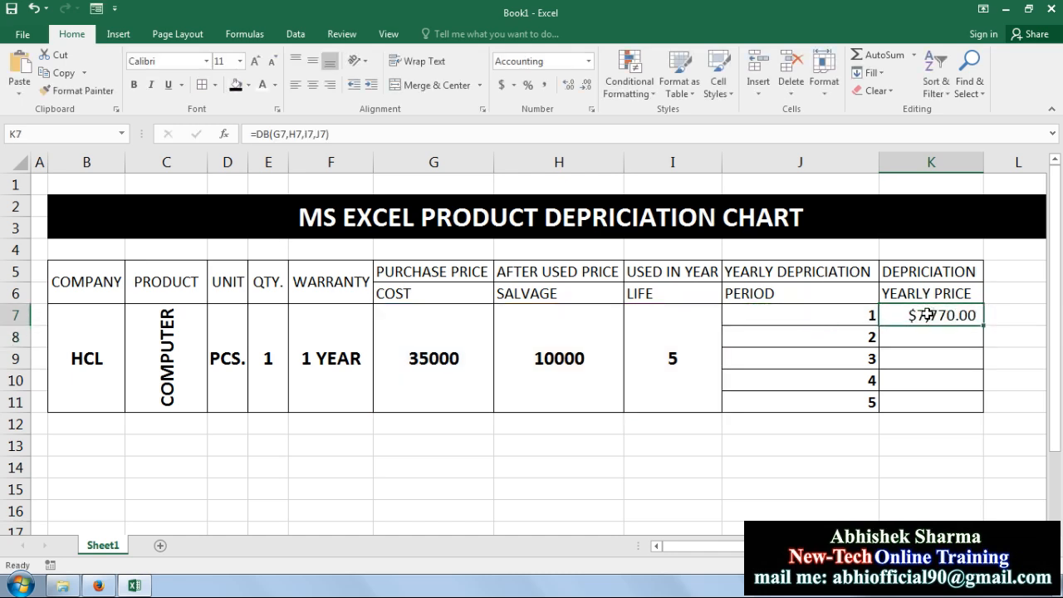
pyautogui.click(544, 84)
# - Make the cost, salvage and life references in K7 absolute so the formula reads =DB($G$7,$H$7,$I$7,J7)
pyautogui.doubleClick(936, 315)
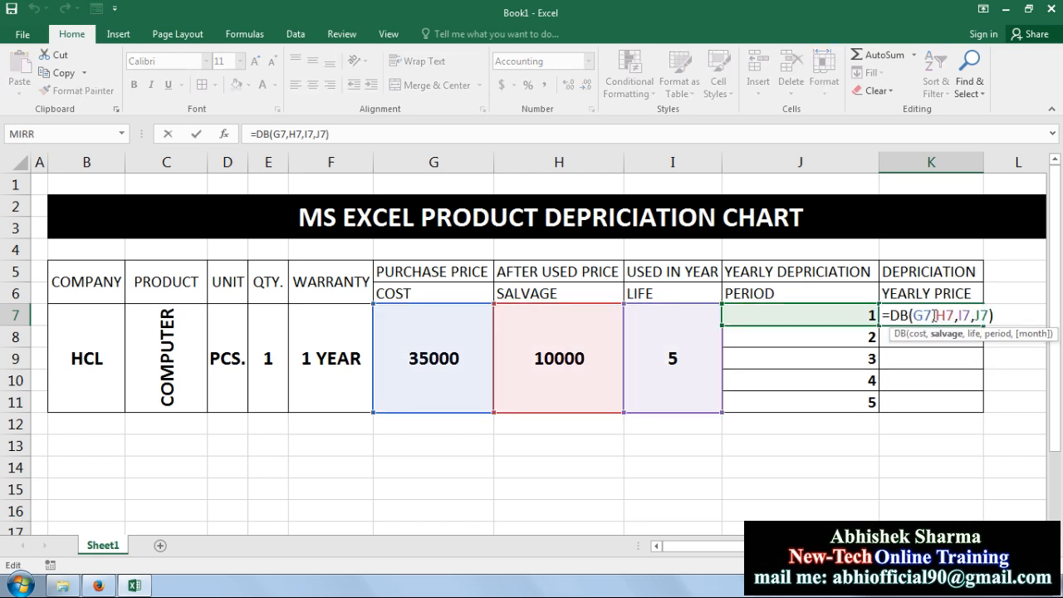
pyautogui.moveTo(933, 315); pyautogui.dragTo(913, 316)
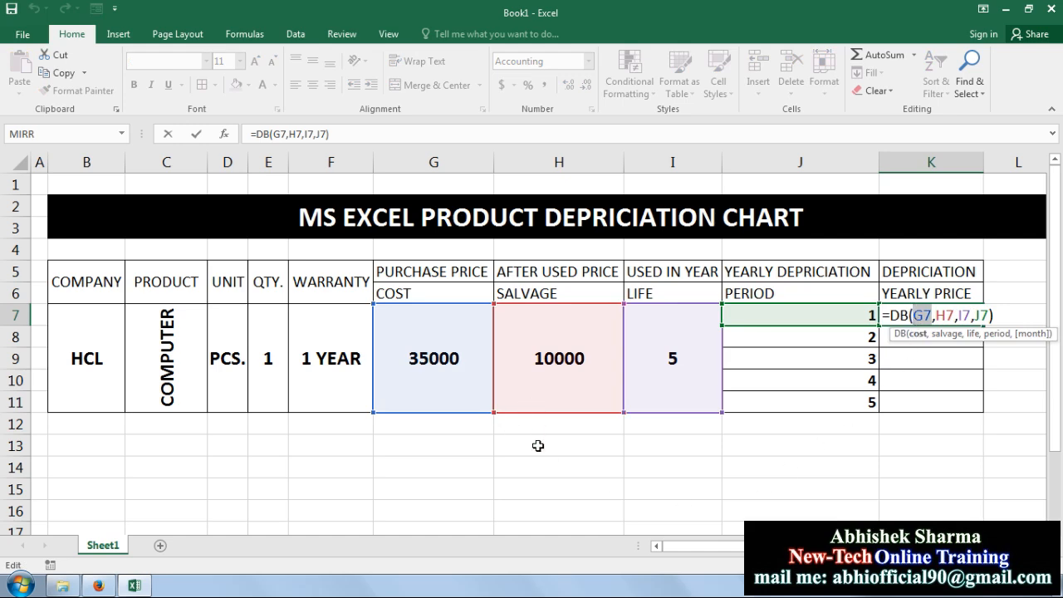
pyautogui.press('F4')
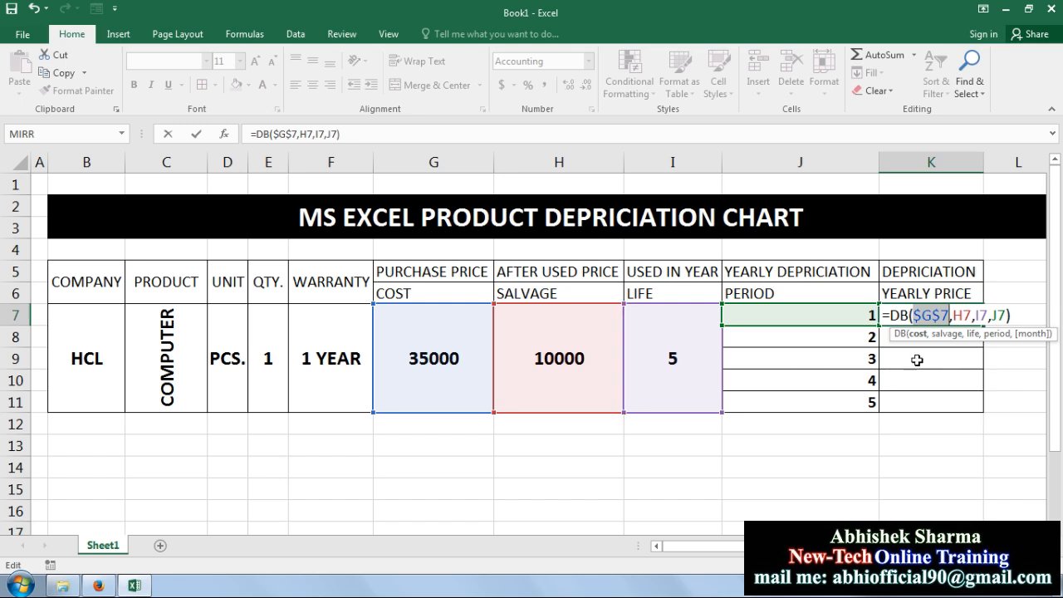
pyautogui.moveTo(969, 314); pyautogui.dragTo(954, 315)
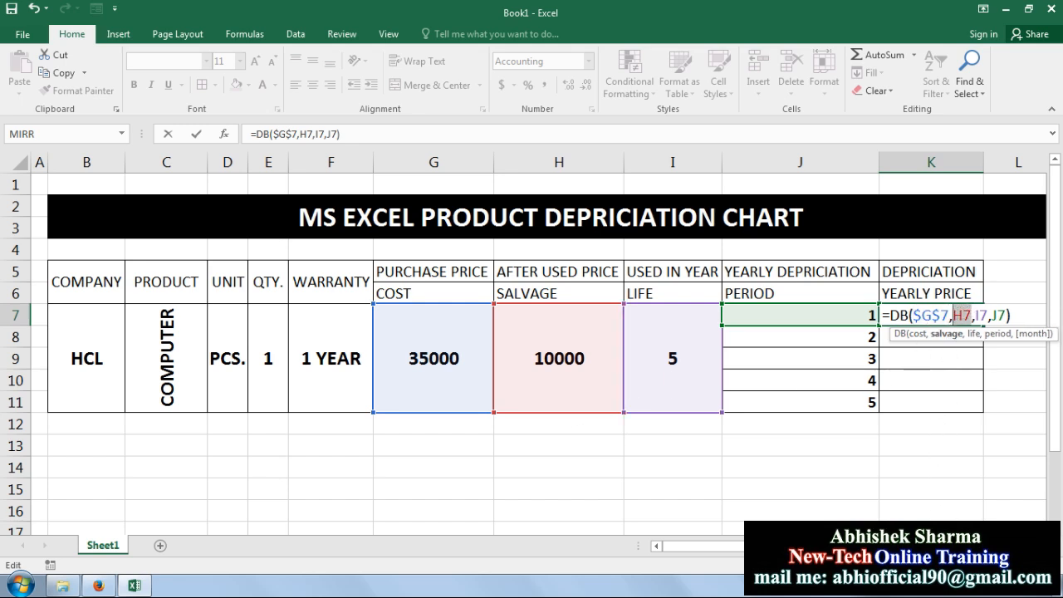
pyautogui.press('F4')
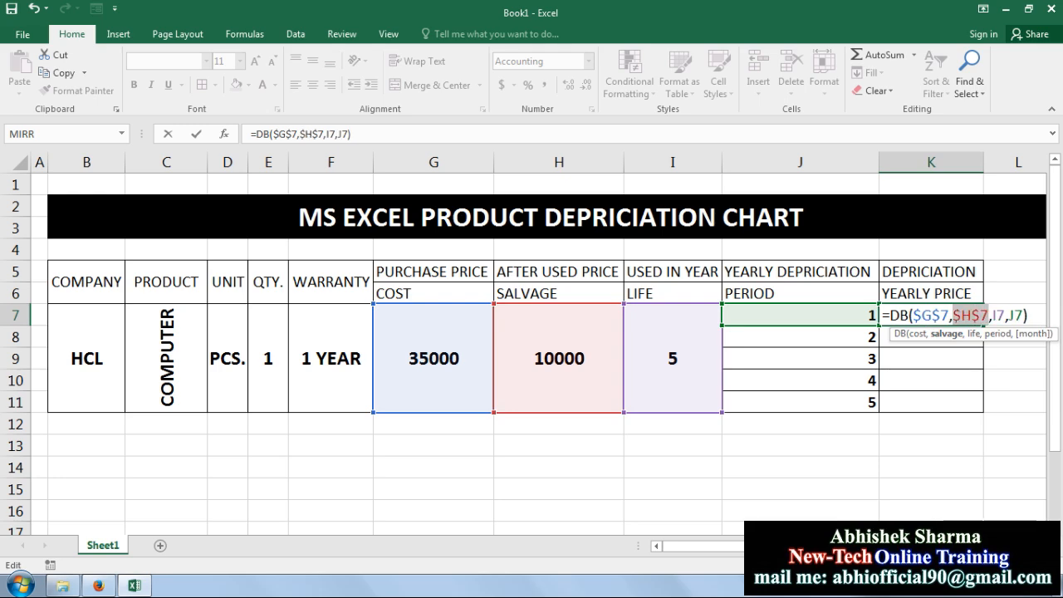
pyautogui.click(1004, 317)
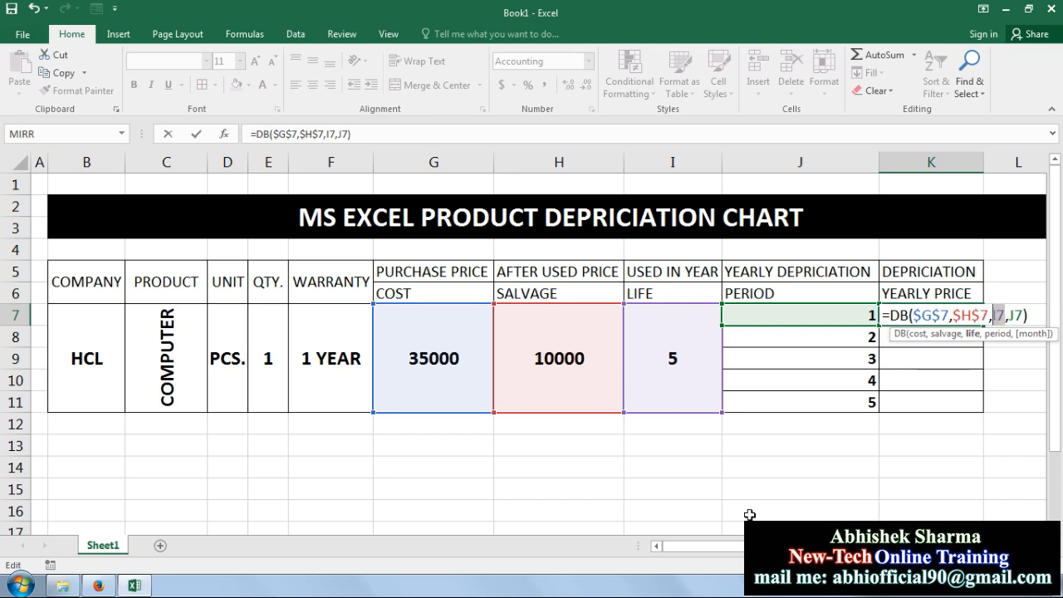
pyautogui.press('F4')
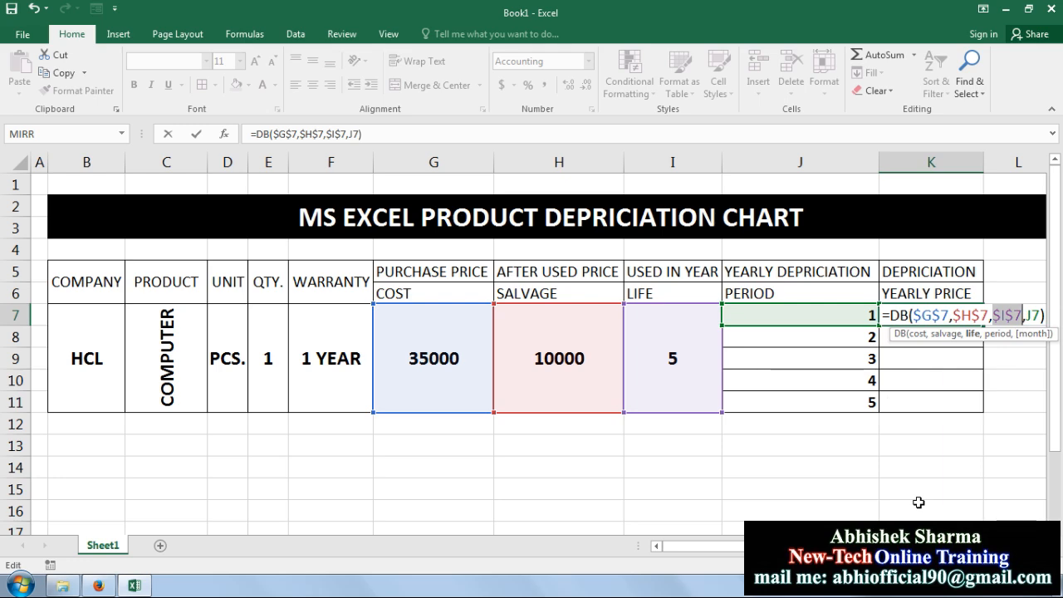
pyautogui.press('Return')
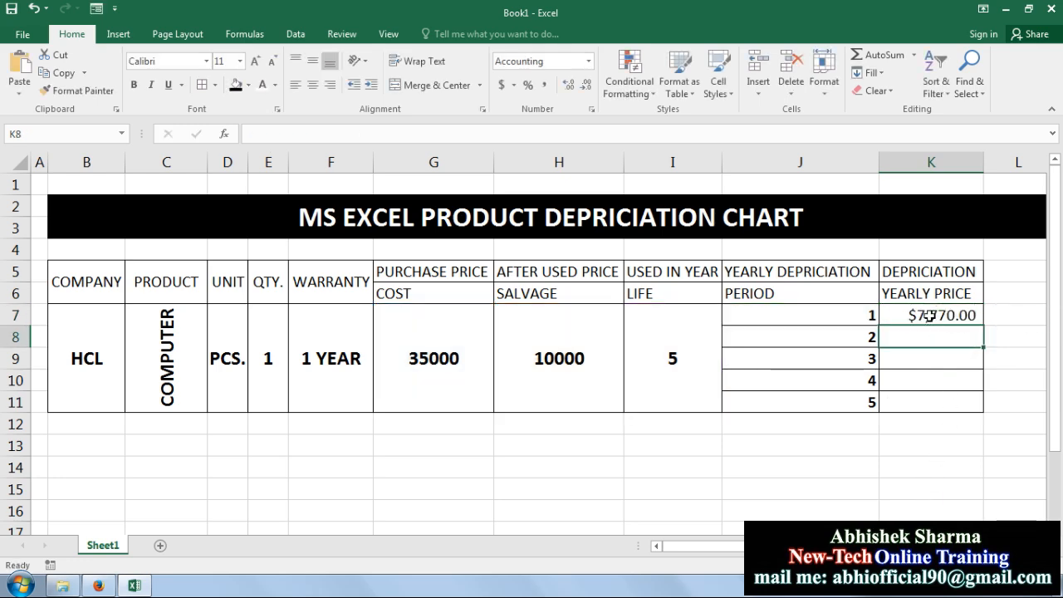
# - Fill the DB formula from K7 down through K11 and apply Comma Style to the depreciation prices
pyautogui.click(929, 315)
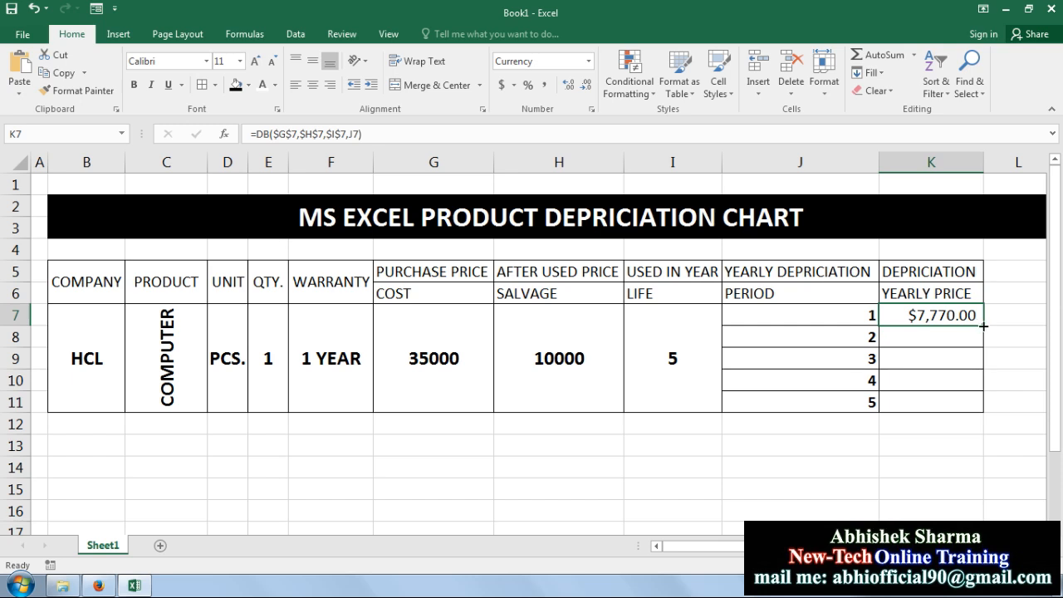
pyautogui.moveTo(983, 326); pyautogui.dragTo(970, 402)
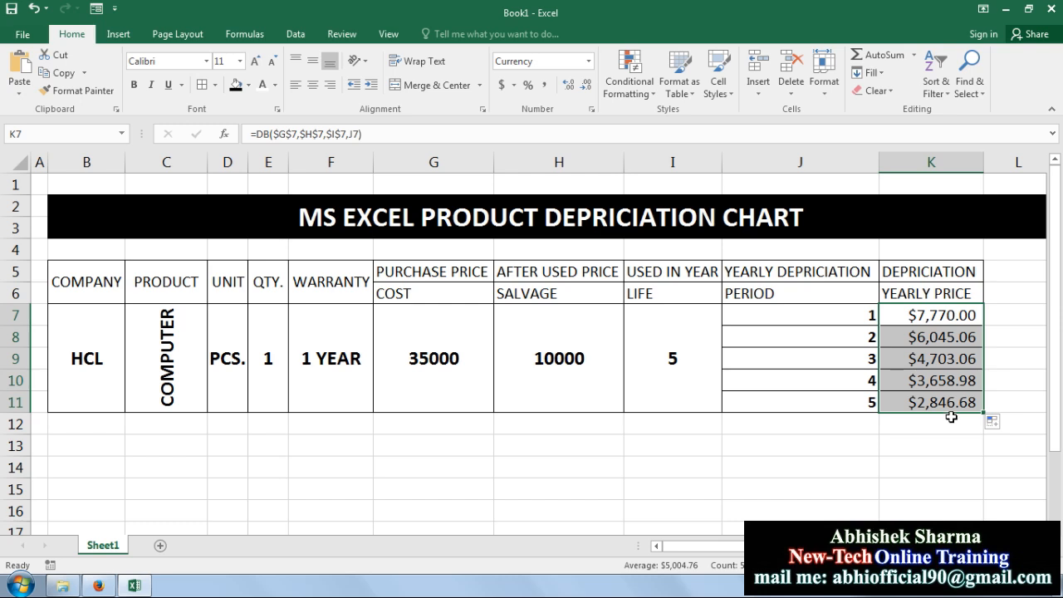
pyautogui.click(546, 86)
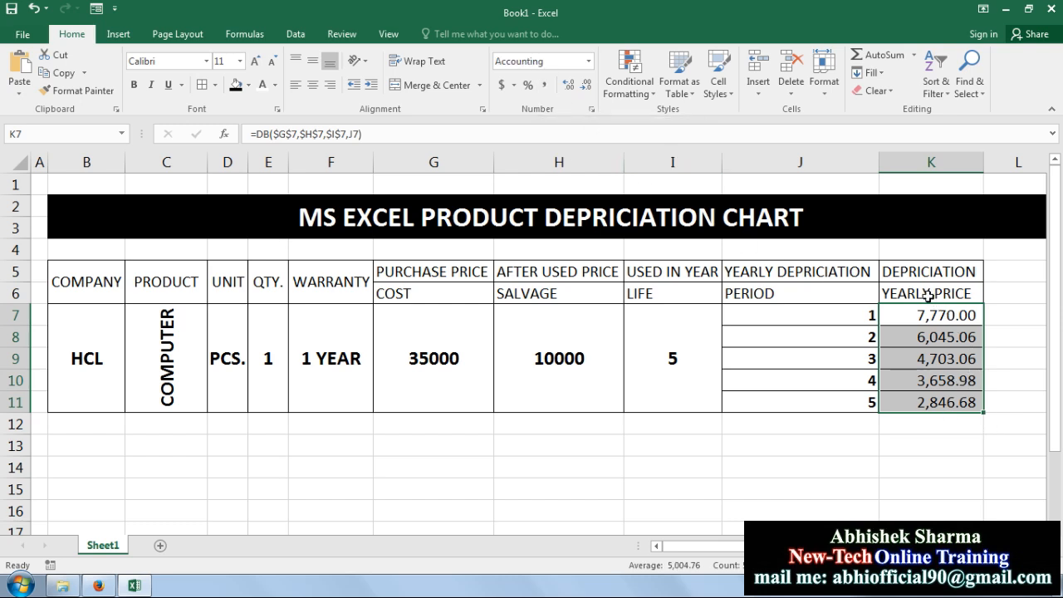
pyautogui.click(911, 462)
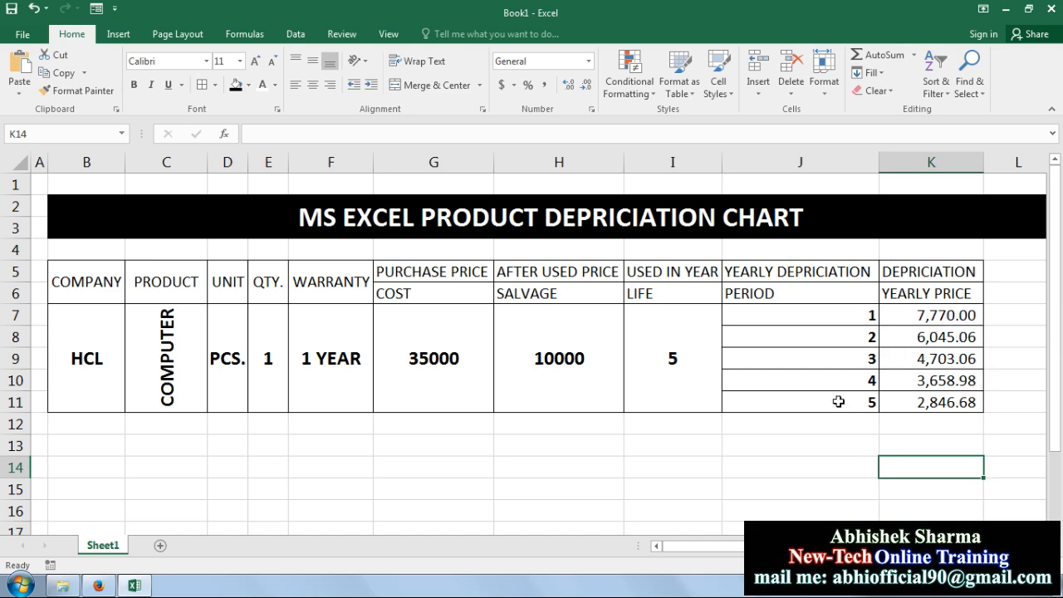
# - Check the filled DB formulas in K8:K11 to see how the absolute and relative references were copied
pyautogui.click(916, 339)
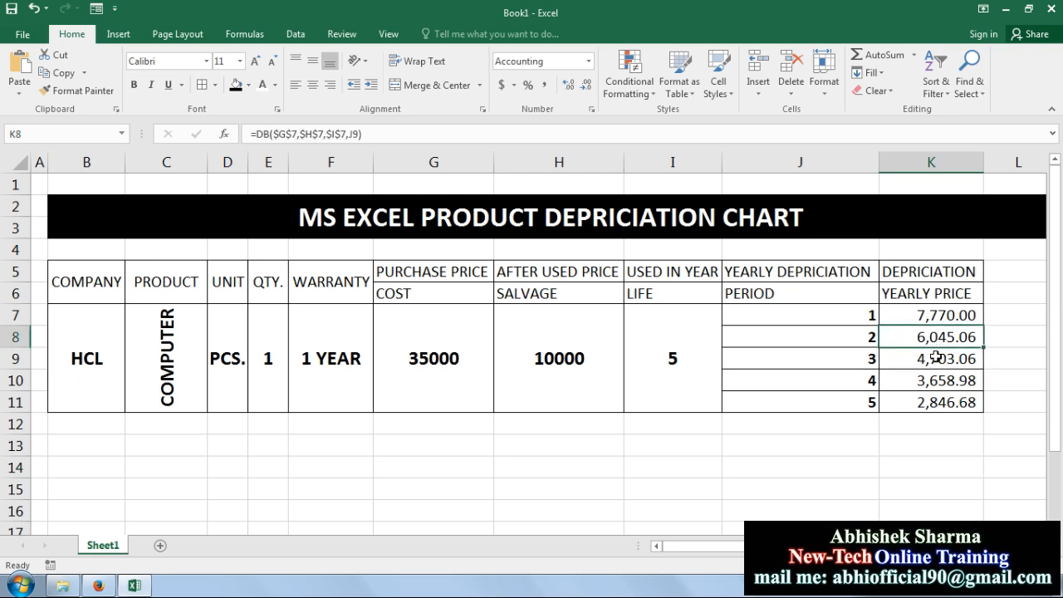
pyautogui.click(936, 359)
pyautogui.click(928, 380)
pyautogui.click(926, 406)
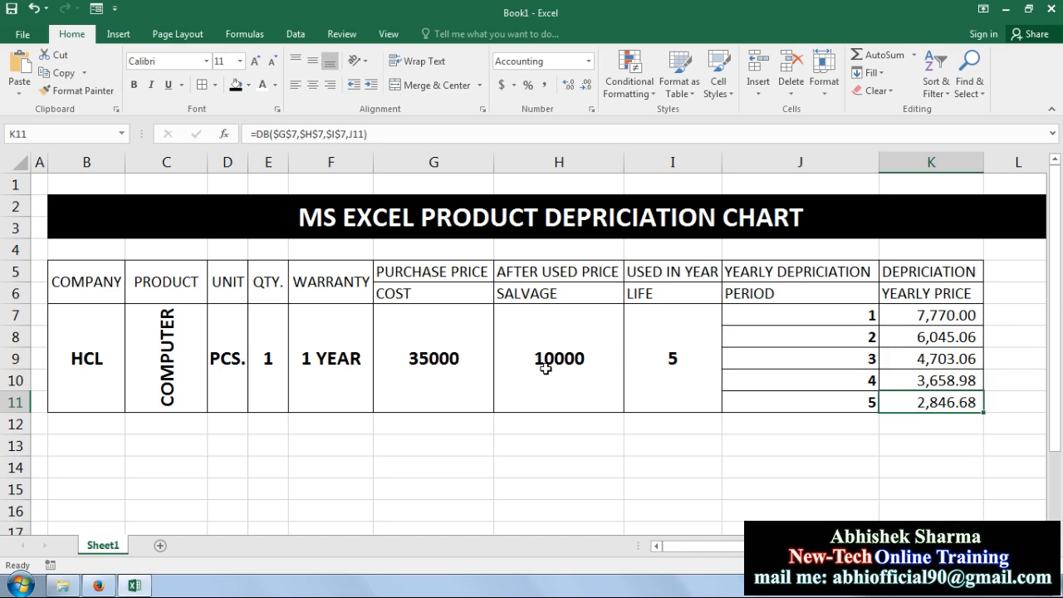
pyautogui.moveTo(949, 316); pyautogui.dragTo(941, 412)
pyautogui.click(939, 460)
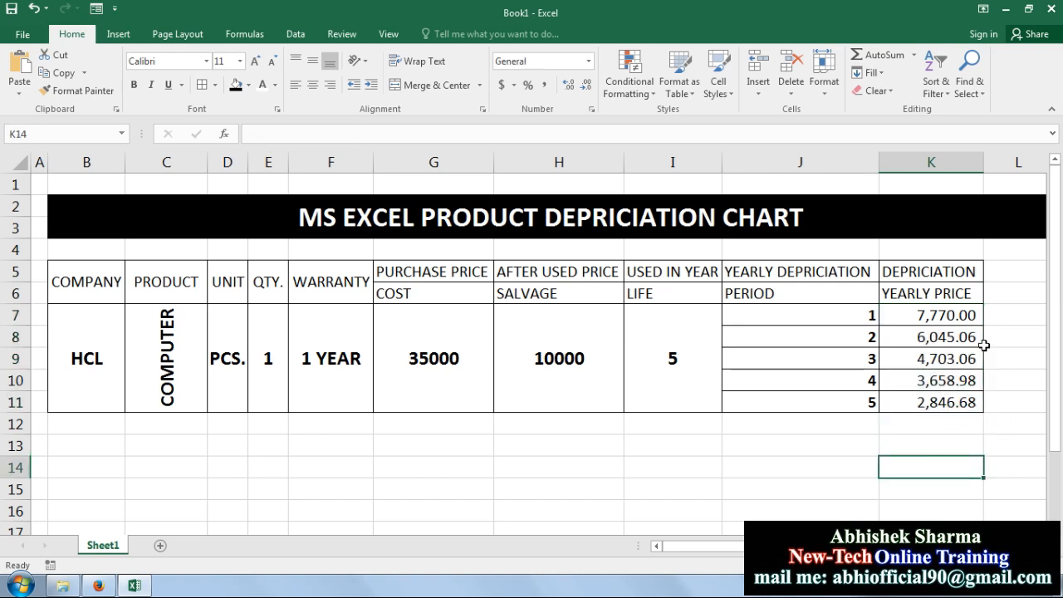
pyautogui.click(903, 430)
pyautogui.click(908, 459)
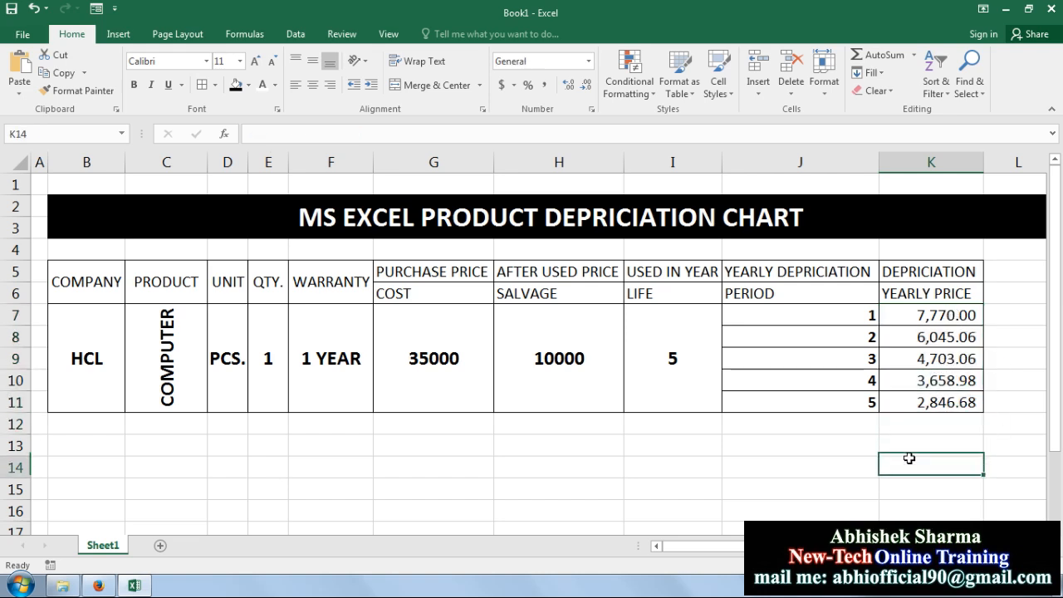
# - Total the yearly depreciation prices in K13 with a SUM of K7:K11
pyautogui.click(908, 444)
pyautogui.write('==')
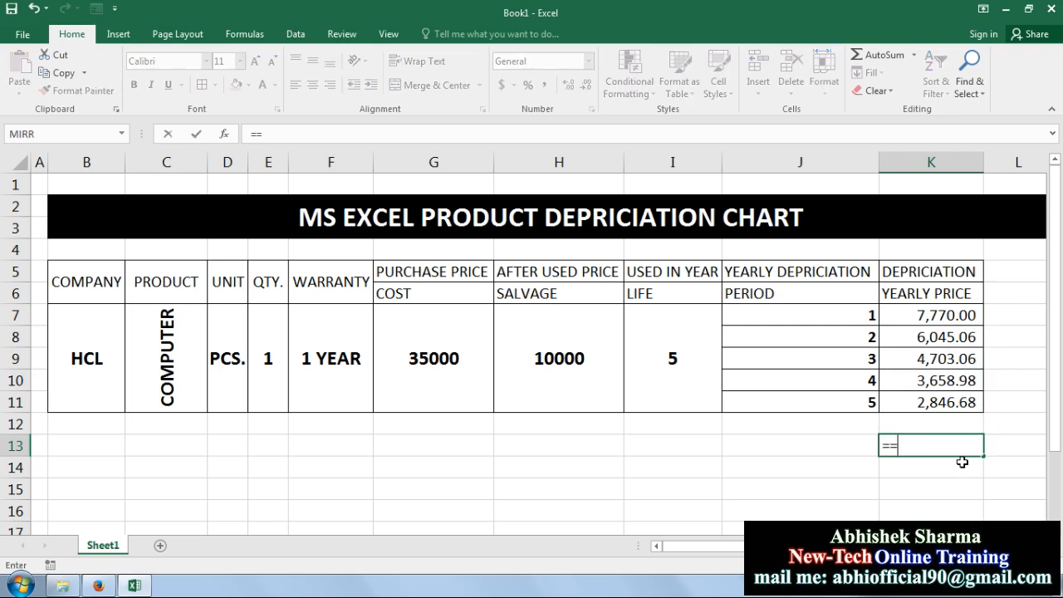
pyautogui.write('S')
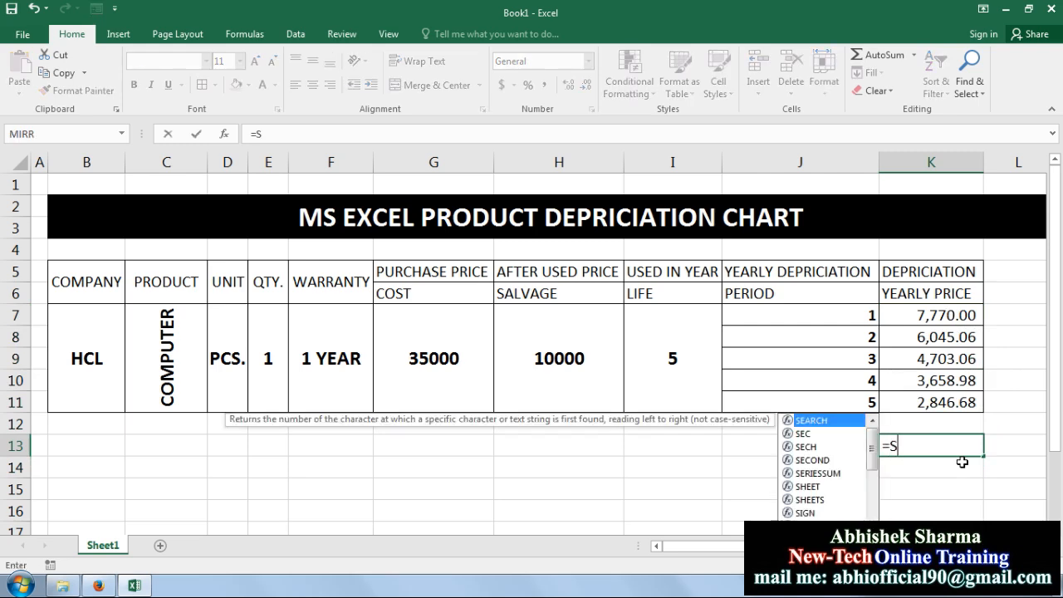
pyautogui.write('UM(')
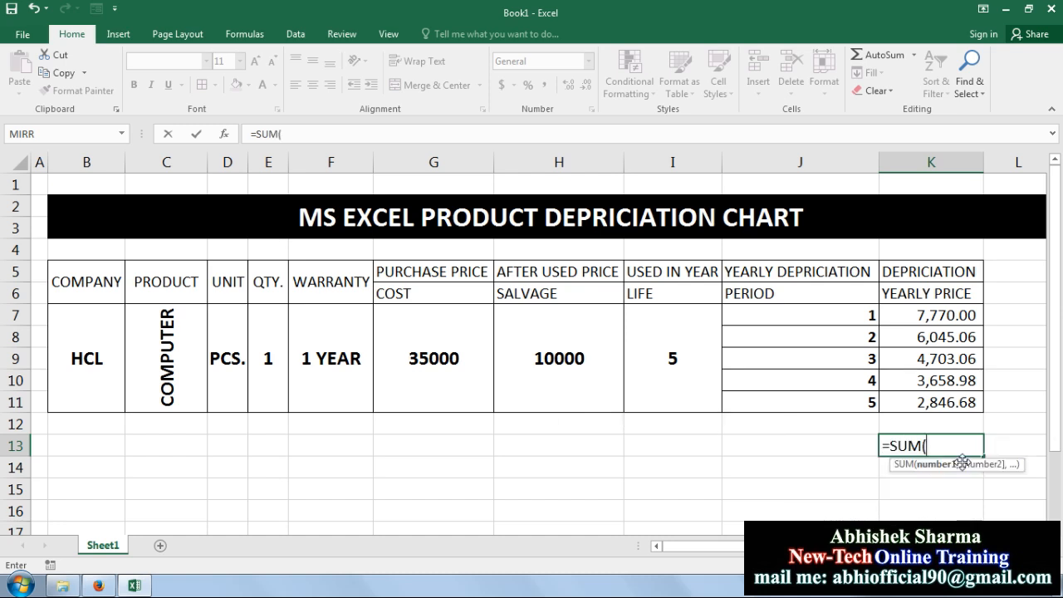
pyautogui.moveTo(941, 317); pyautogui.dragTo(938, 399)
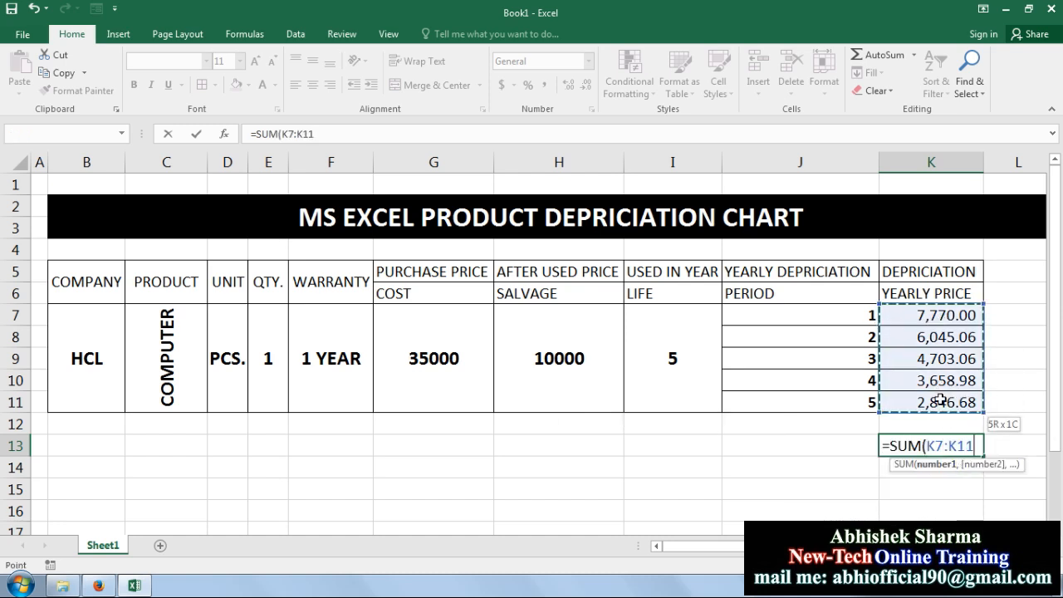
pyautogui.press('Return')
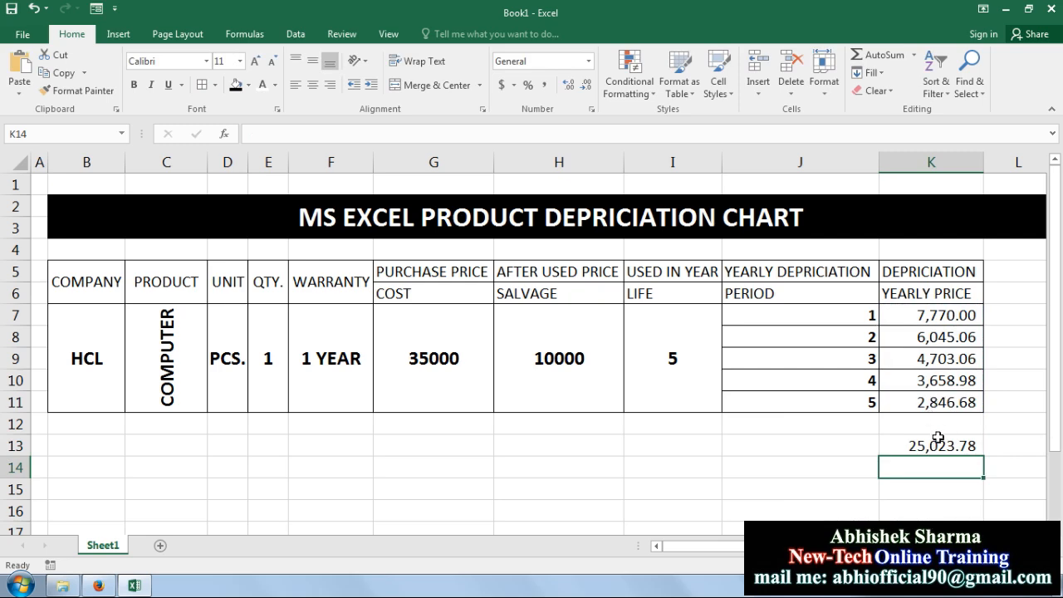
pyautogui.click(939, 440)
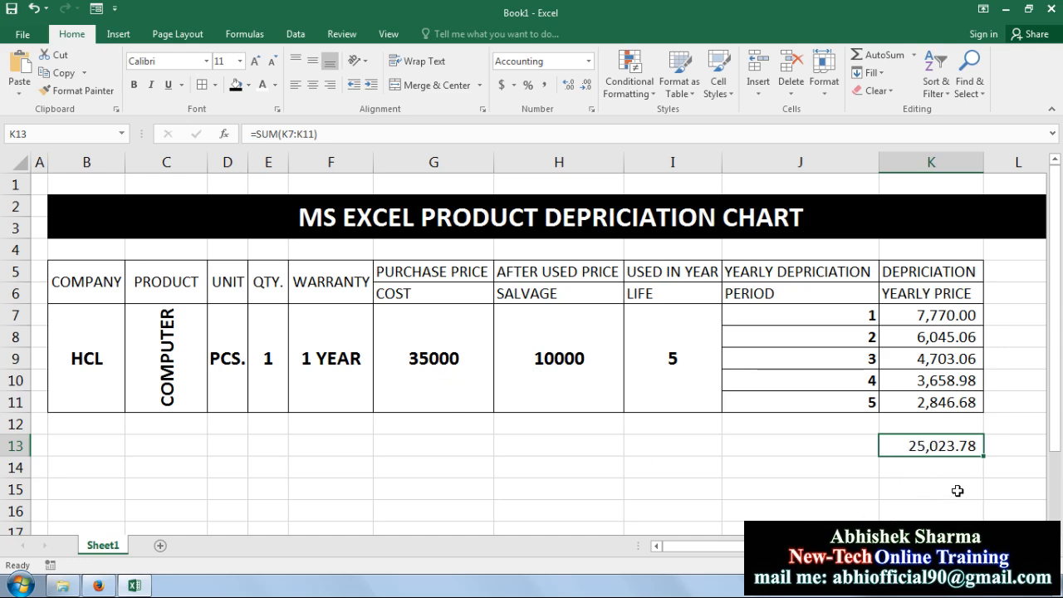
pyautogui.click(946, 431)
pyautogui.click(941, 461)
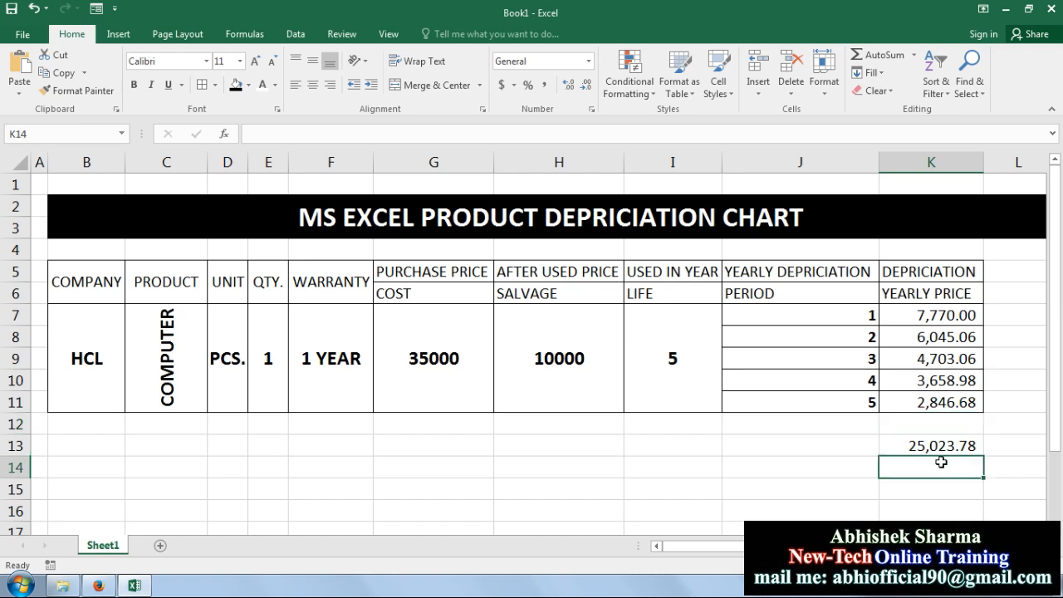
# - Delete cells K13:K14 containing the depreciation total, shifting the remaining cells left
pyautogui.moveTo(938, 444); pyautogui.dragTo(936, 463)
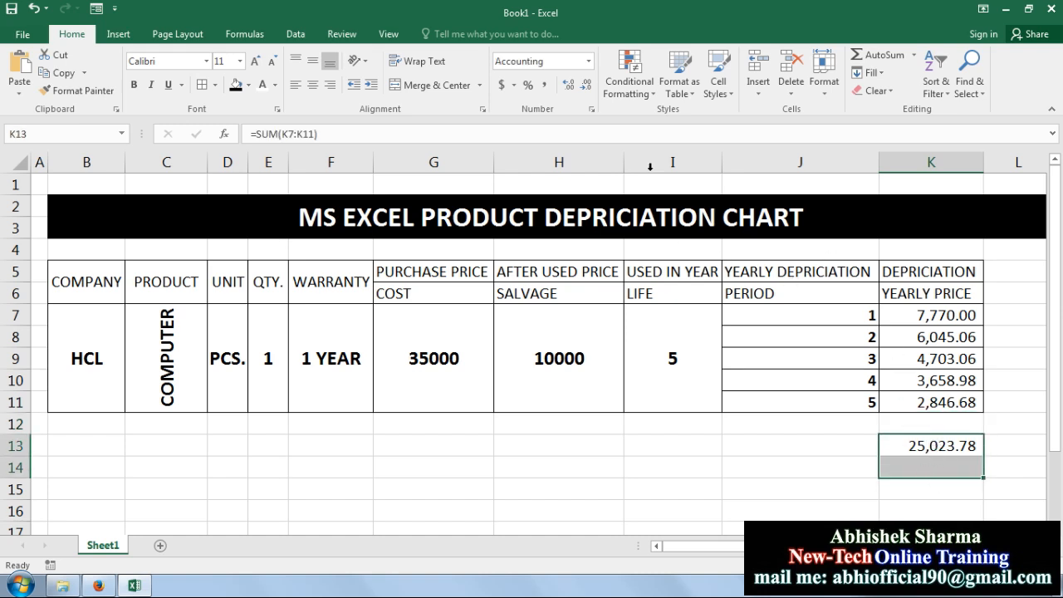
pyautogui.click(790, 98)
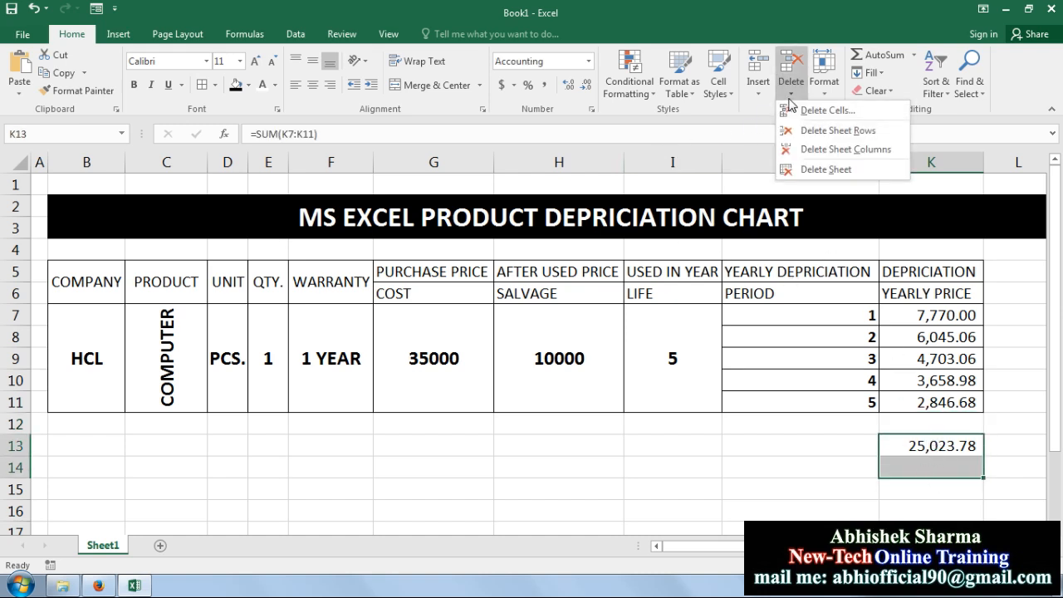
pyautogui.click(801, 109)
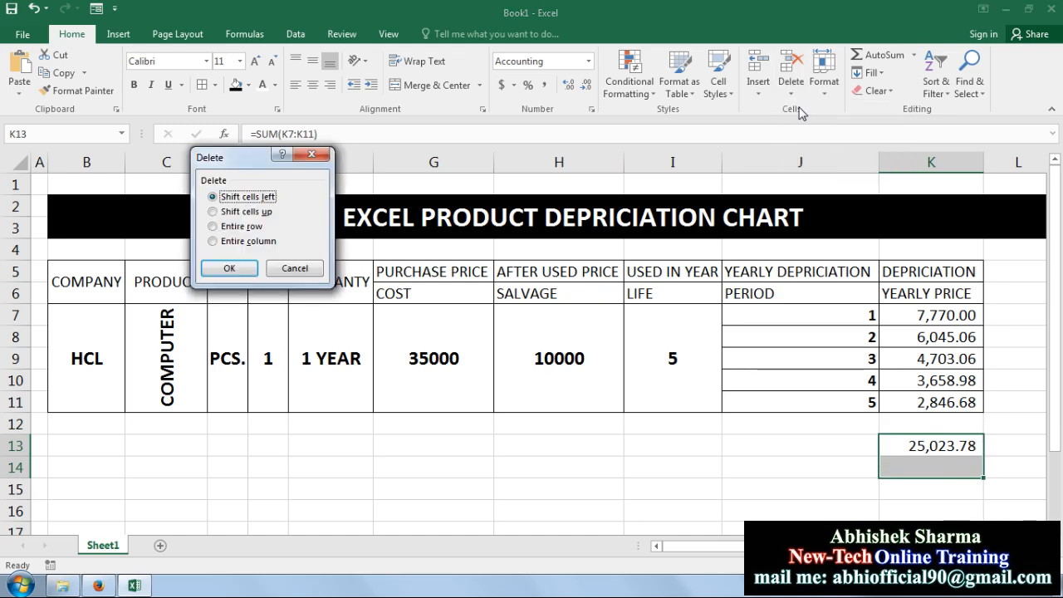
pyautogui.click(230, 268)
pyautogui.click(822, 489)
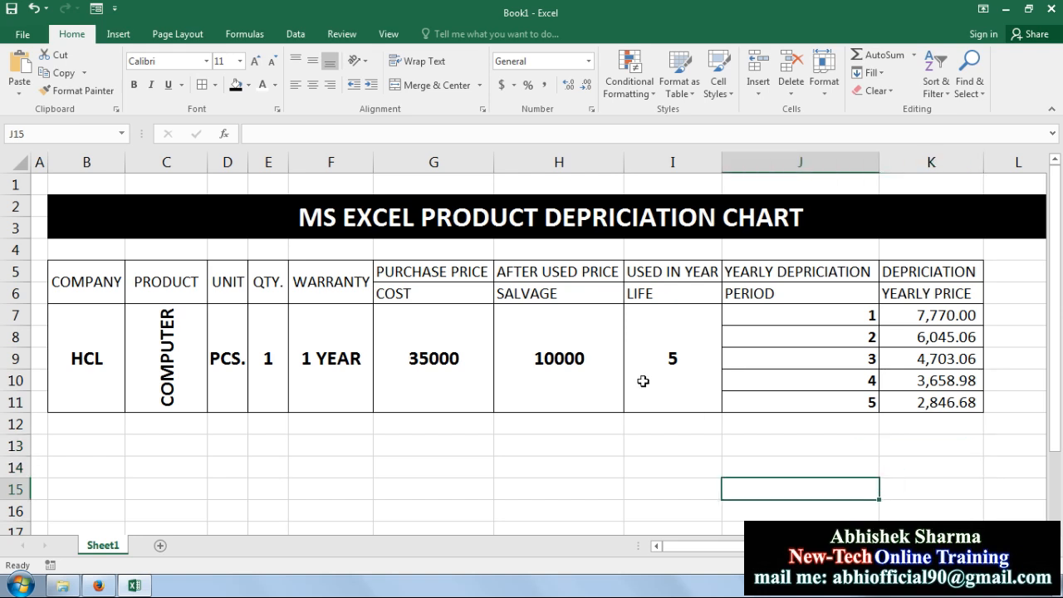
# - Make the yearly depreciation prices in K7:K11 bold
pyautogui.moveTo(911, 406); pyautogui.dragTo(944, 317)
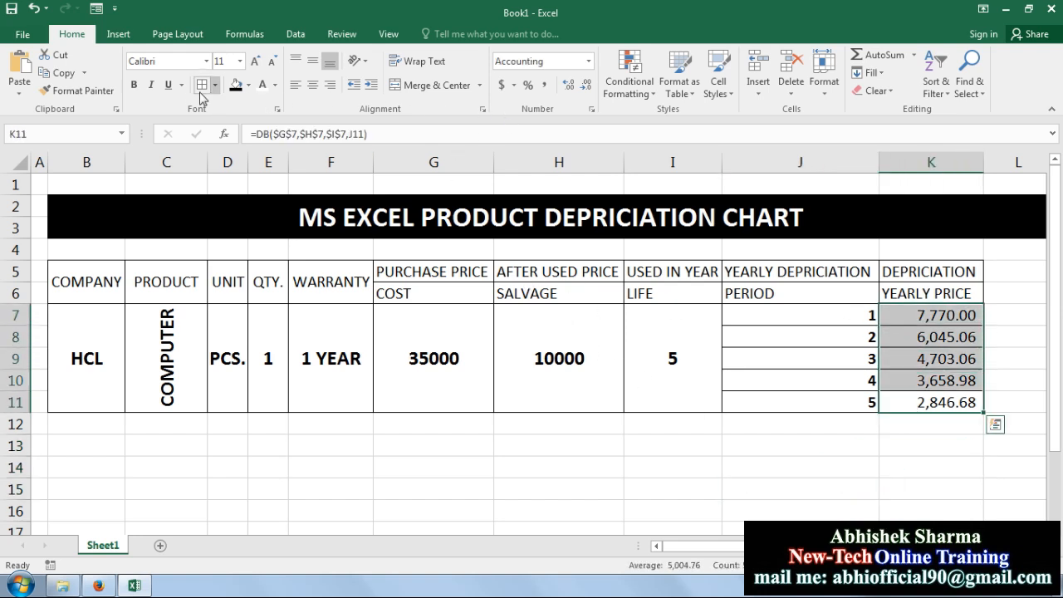
pyautogui.click(134, 84)
pyautogui.click(776, 490)
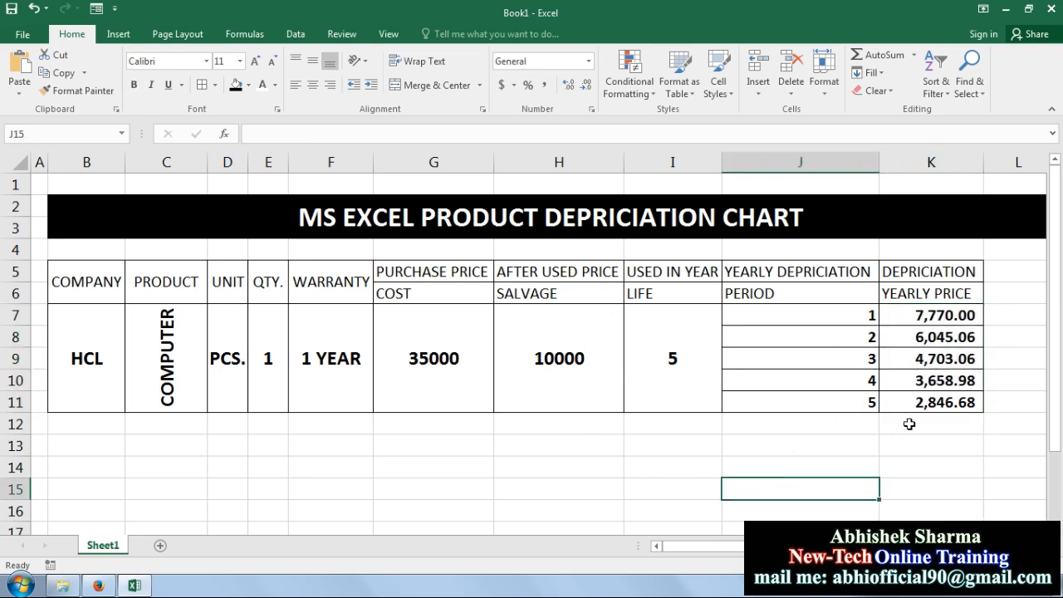
# - Format the table's header rows B5:K6 with a dark red fill and bold white text
pyautogui.moveTo(923, 279); pyautogui.dragTo(73, 274)
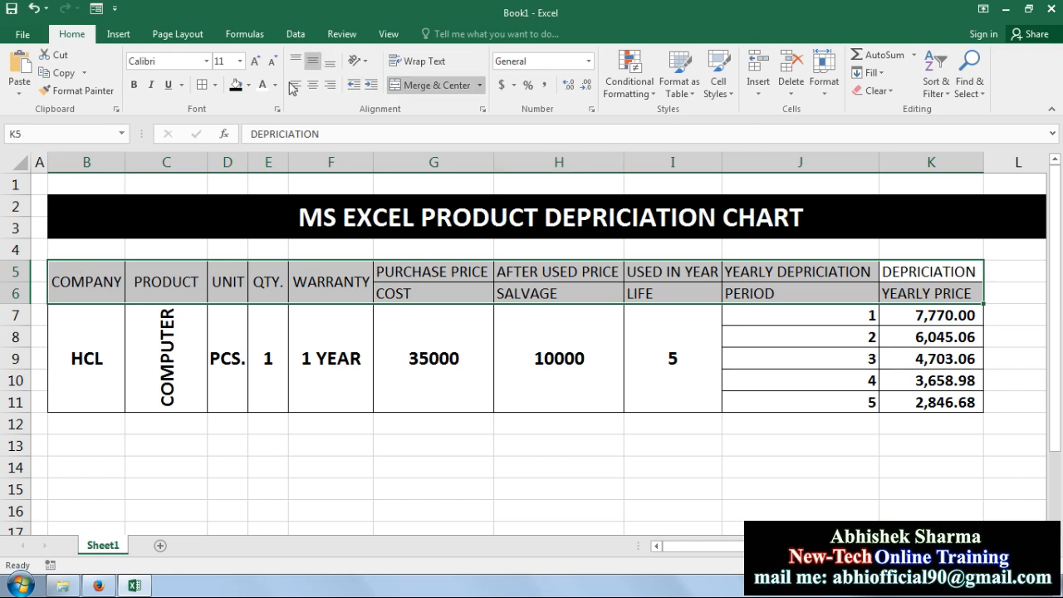
pyautogui.click(249, 85)
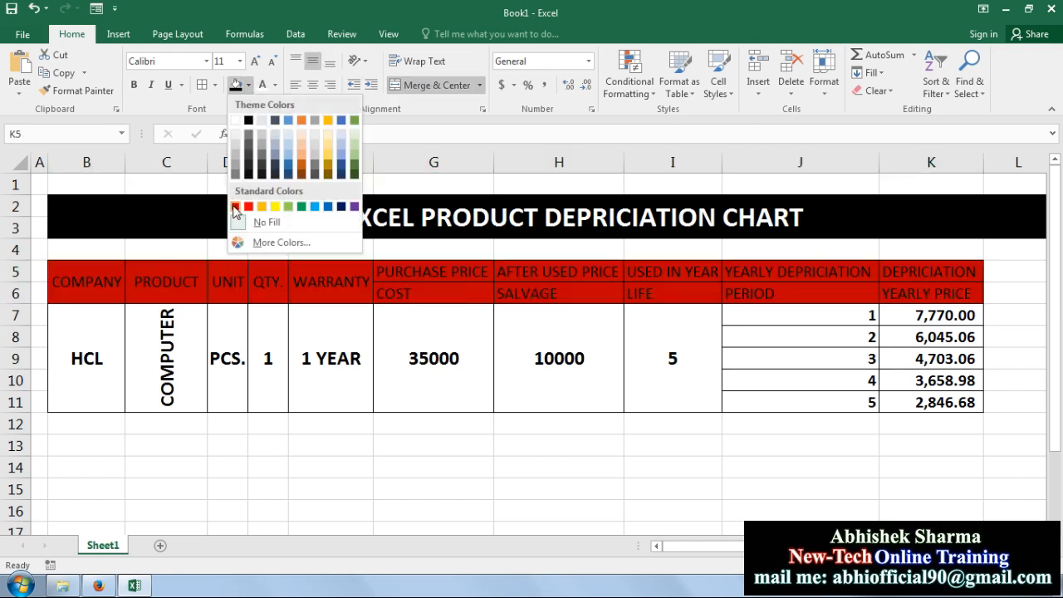
pyautogui.click(235, 207)
pyautogui.click(275, 84)
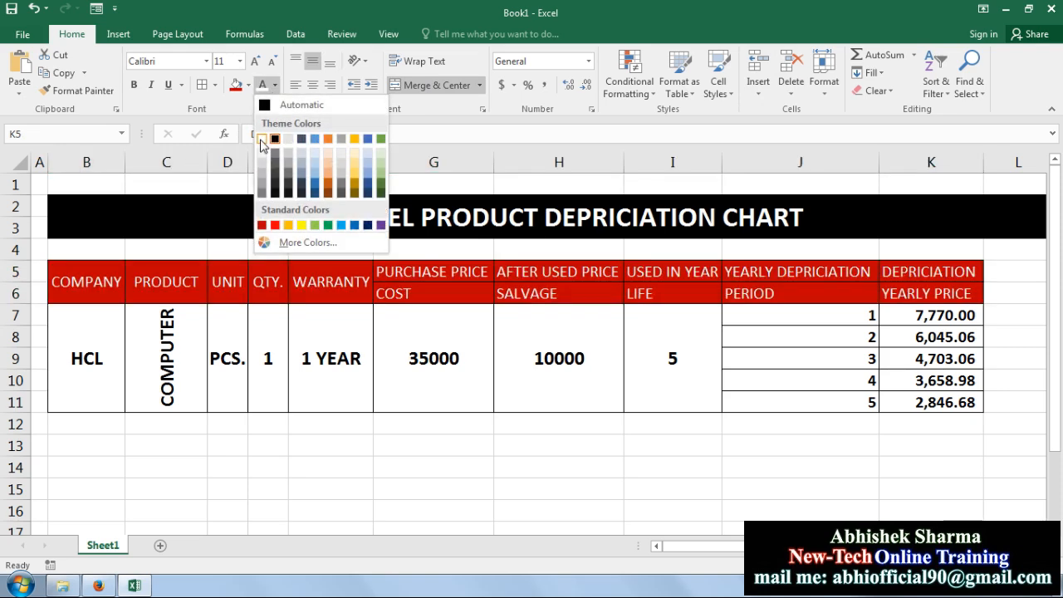
pyautogui.click(263, 141)
pyautogui.click(134, 85)
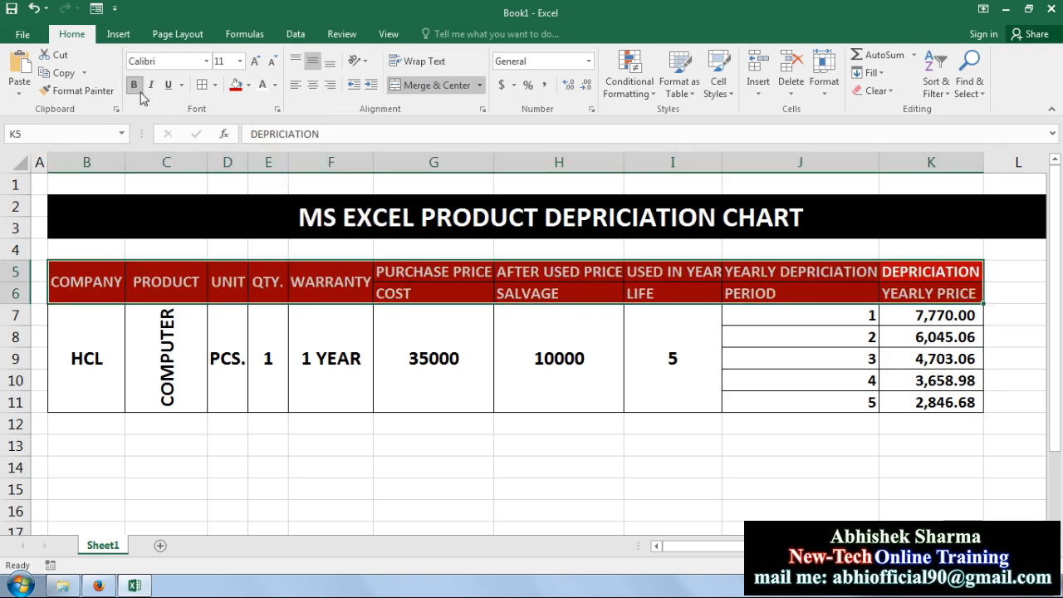
pyautogui.click(402, 432)
pyautogui.click(575, 460)
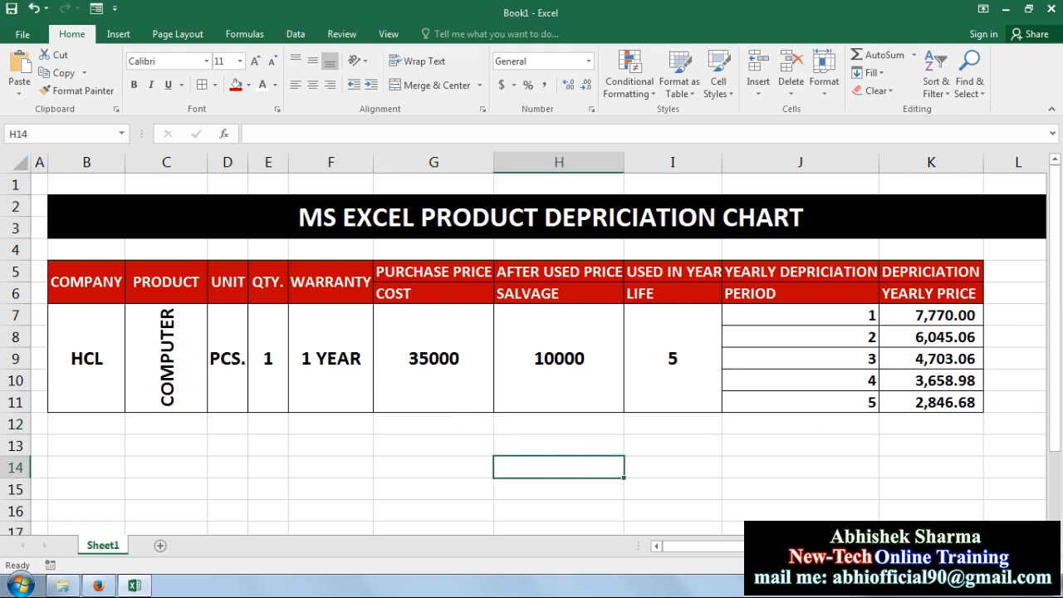
# - Insert a 3-D clustered column chart of the depreciation yearly prices in K5:K11 and place it directly below the table
pyautogui.click(930, 566)
pyautogui.click(930, 565)
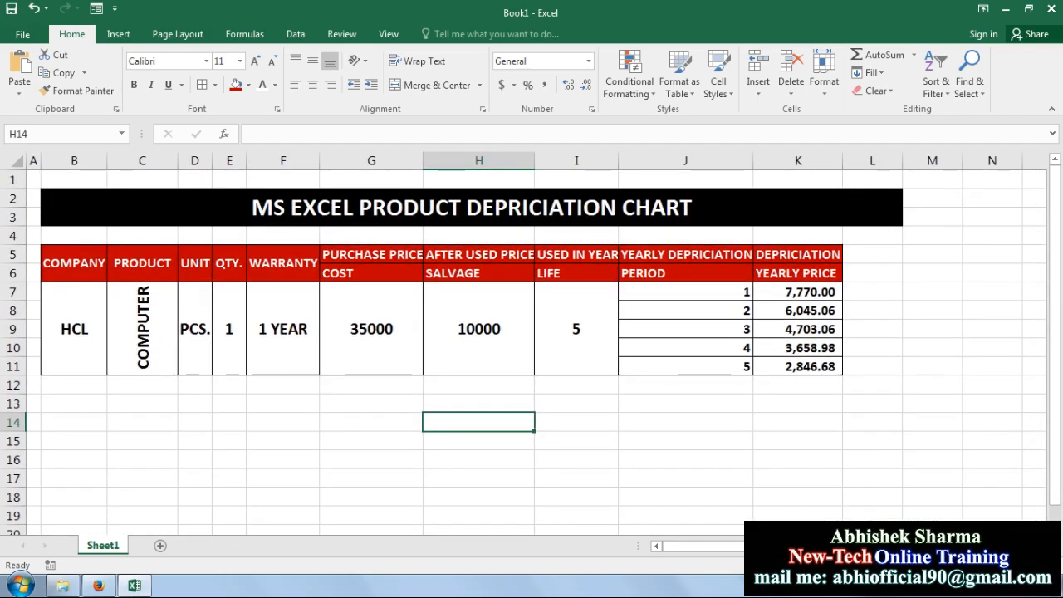
pyautogui.click(930, 565)
pyautogui.click(930, 566)
pyautogui.click(930, 565)
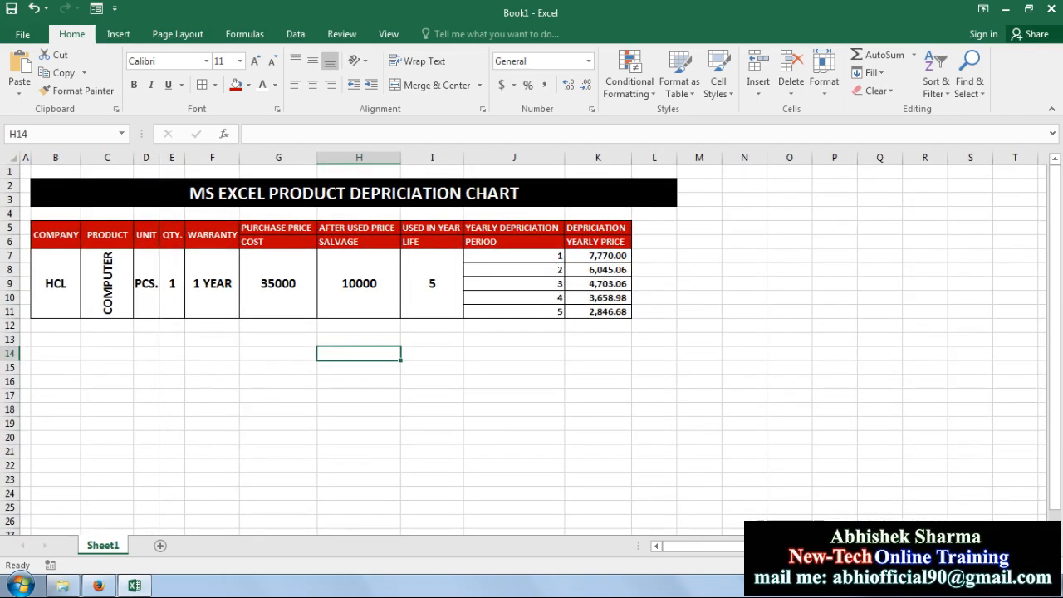
pyautogui.click(1017, 566)
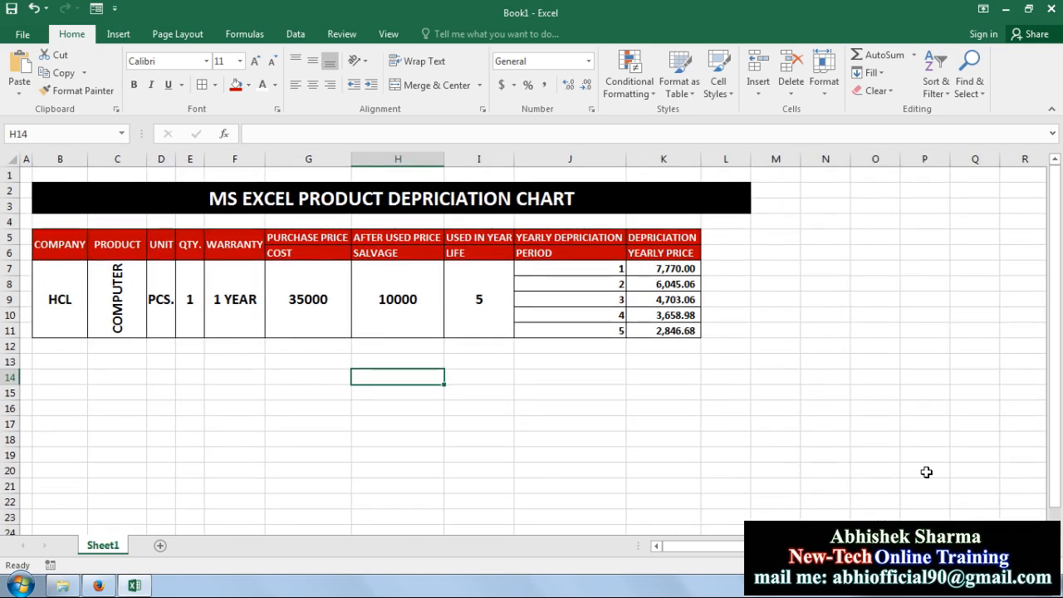
pyautogui.click(927, 472)
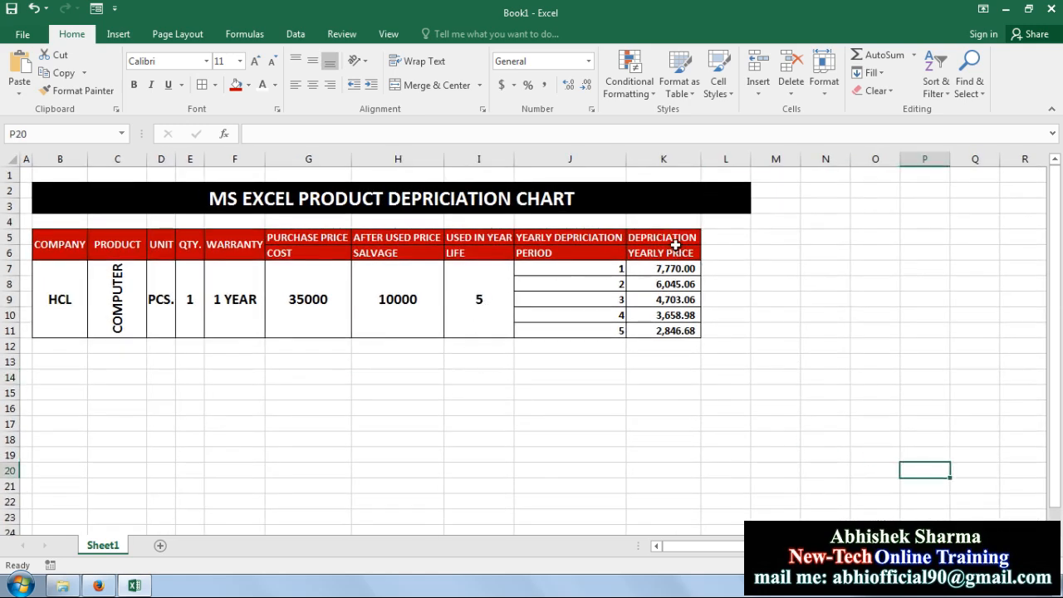
pyautogui.moveTo(674, 237); pyautogui.dragTo(675, 332)
pyautogui.click(120, 35)
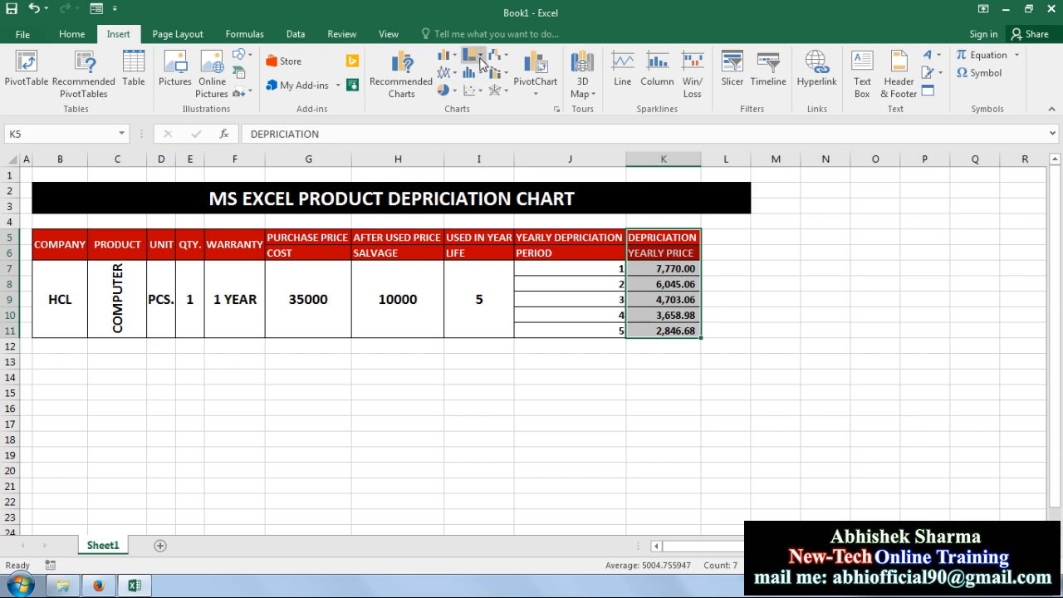
pyautogui.click(449, 56)
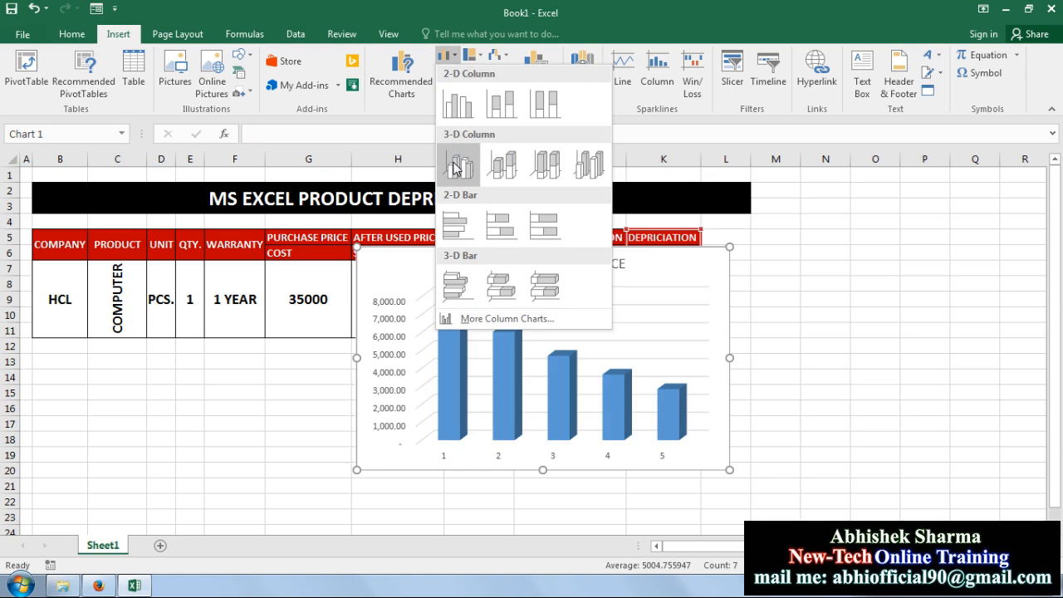
pyautogui.click(457, 166)
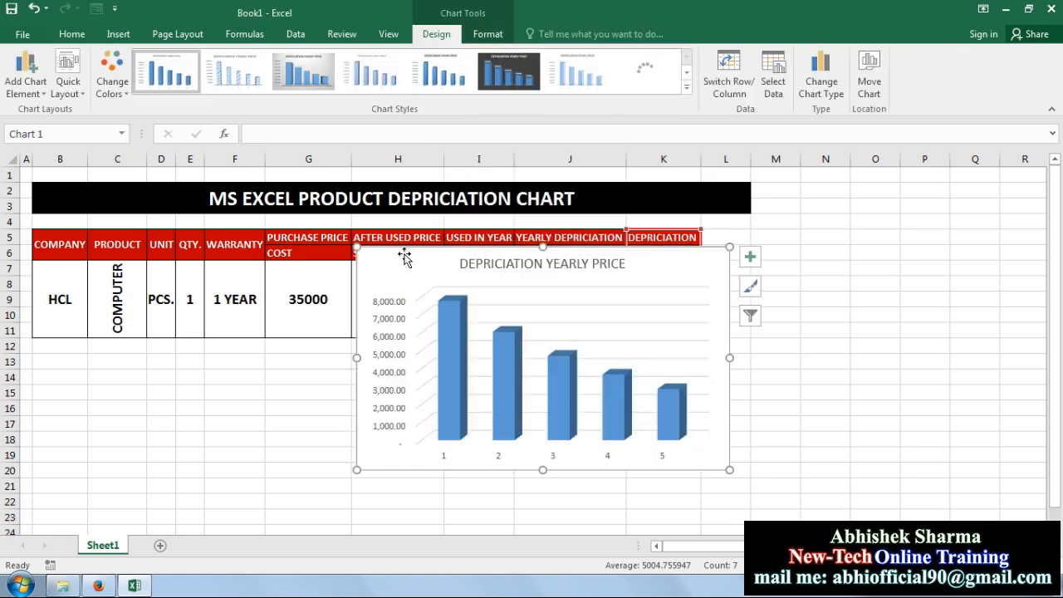
pyautogui.moveTo(407, 247); pyautogui.dragTo(73, 351)
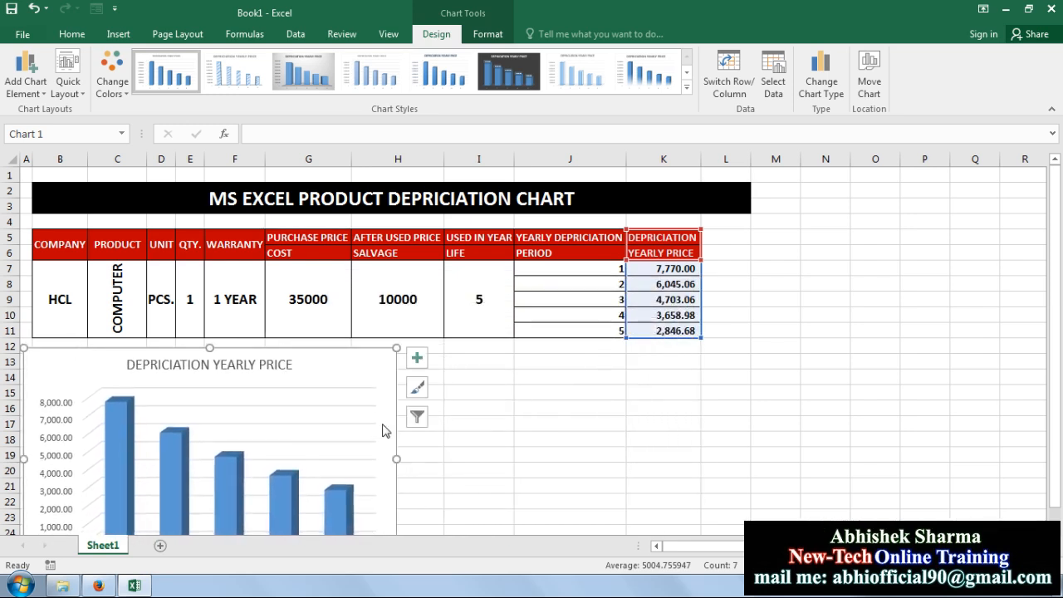
pyautogui.click(276, 420)
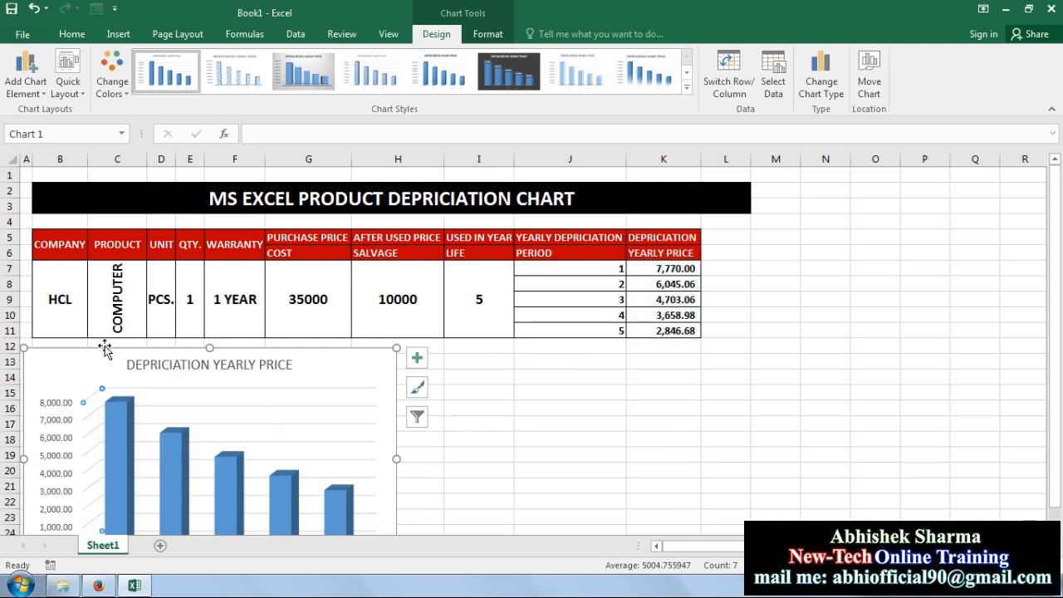
# - Move and resize the depreciation chart so it spans columns B to K below the table, reaching down to row 23
pyautogui.moveTo(102, 348); pyautogui.dragTo(112, 347)
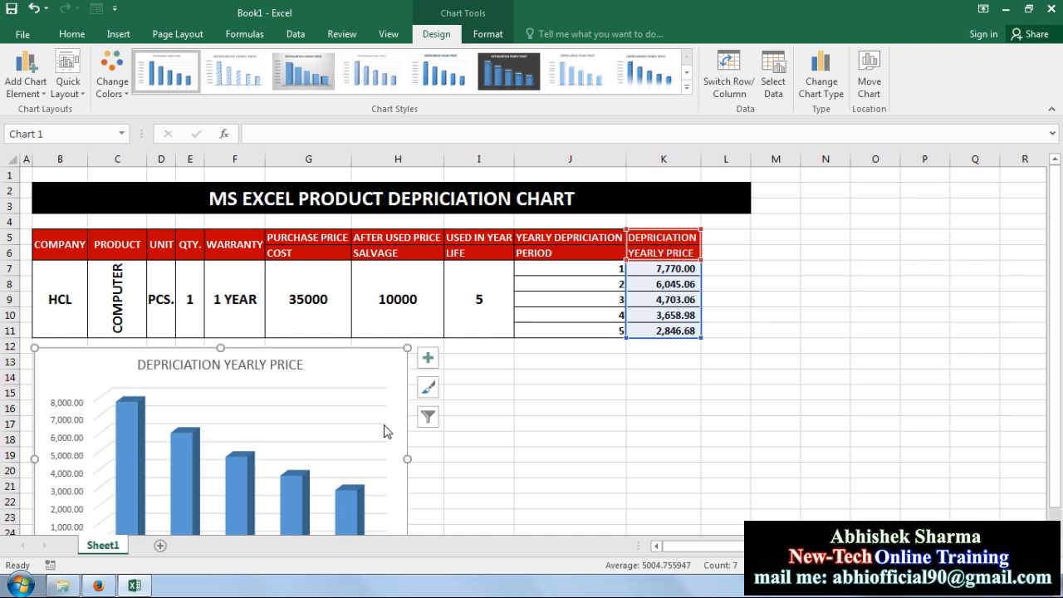
pyautogui.moveTo(406, 458); pyautogui.dragTo(700, 453)
pyautogui.scroll(-3, 416, 420)
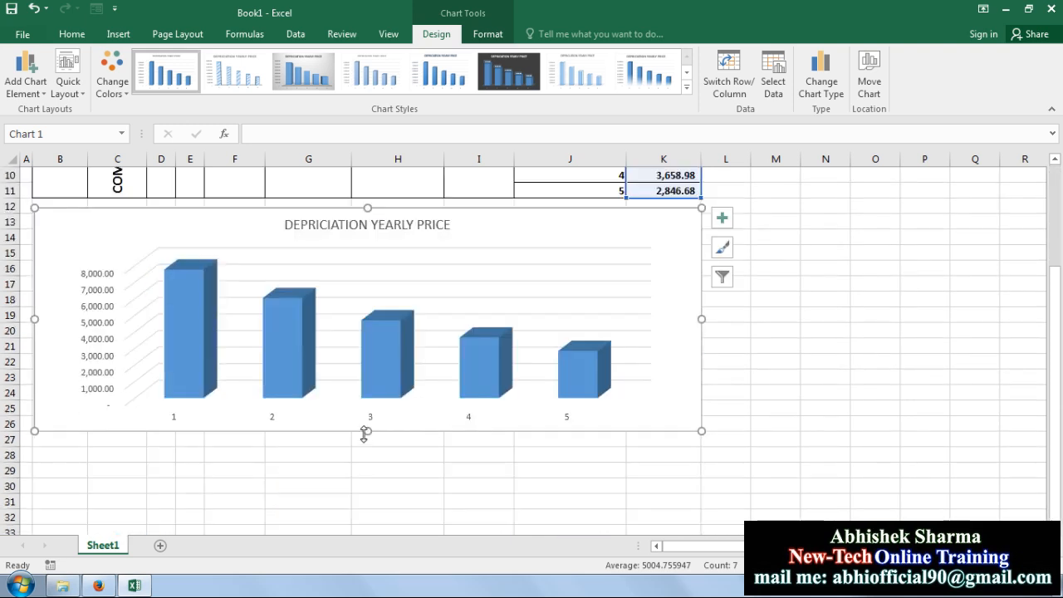
pyautogui.moveTo(370, 432); pyautogui.dragTo(365, 368)
pyautogui.scroll(3, 380, 432)
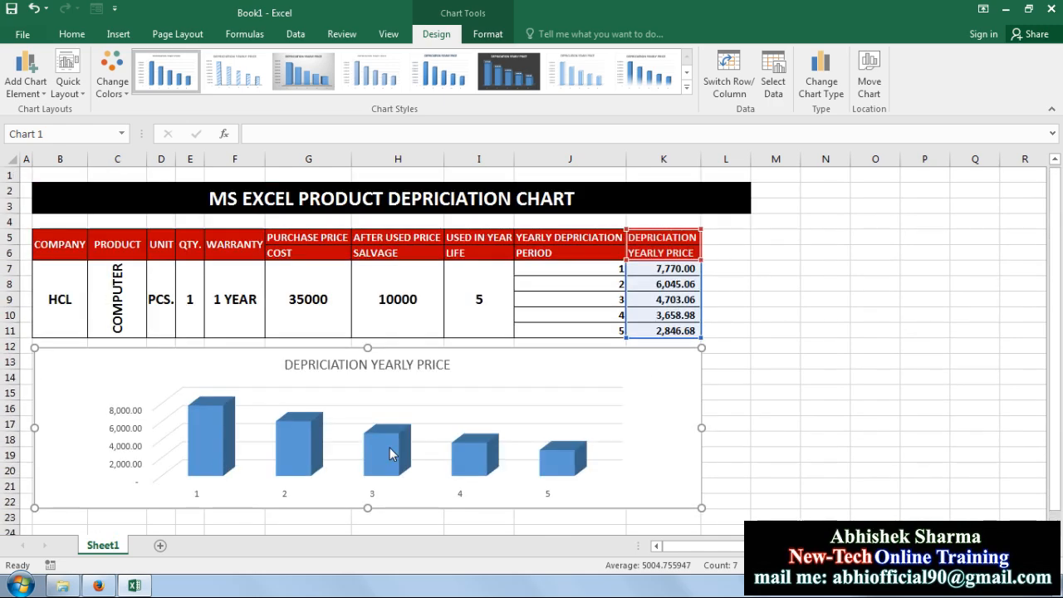
pyautogui.moveTo(368, 506); pyautogui.dragTo(368, 525)
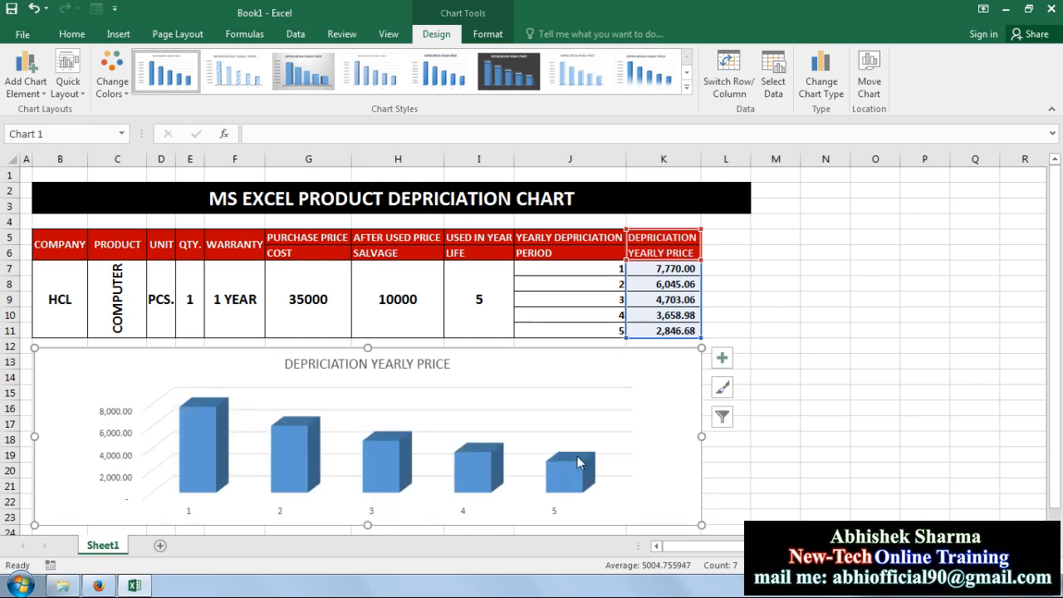
# - Apply the dark grey chart style with data labels on the columns to the depreciation chart, and deselect the chart
pyautogui.click(510, 79)
pyautogui.click(777, 409)
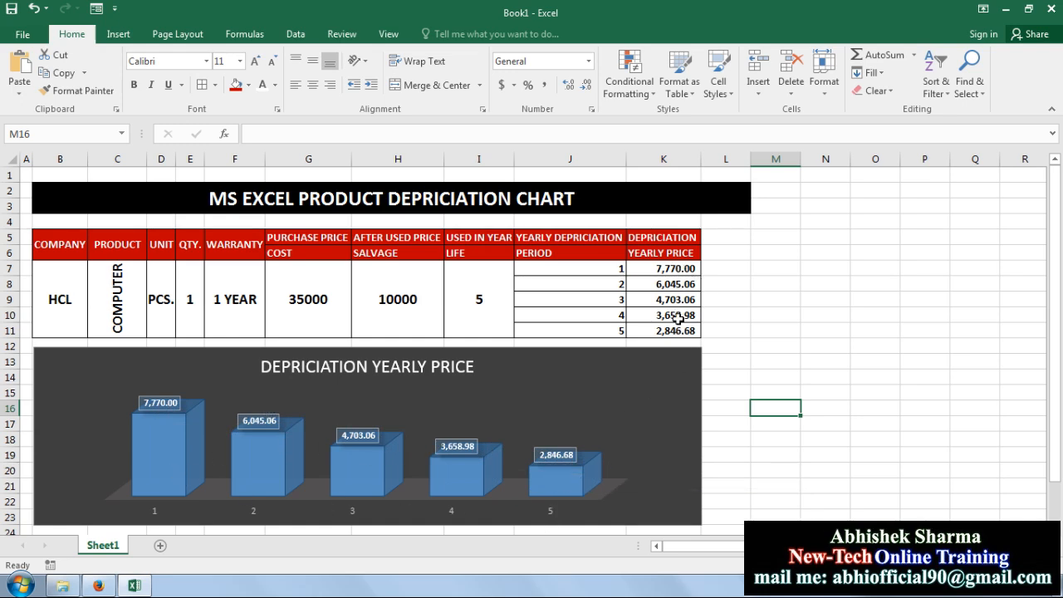
pyautogui.click(744, 423)
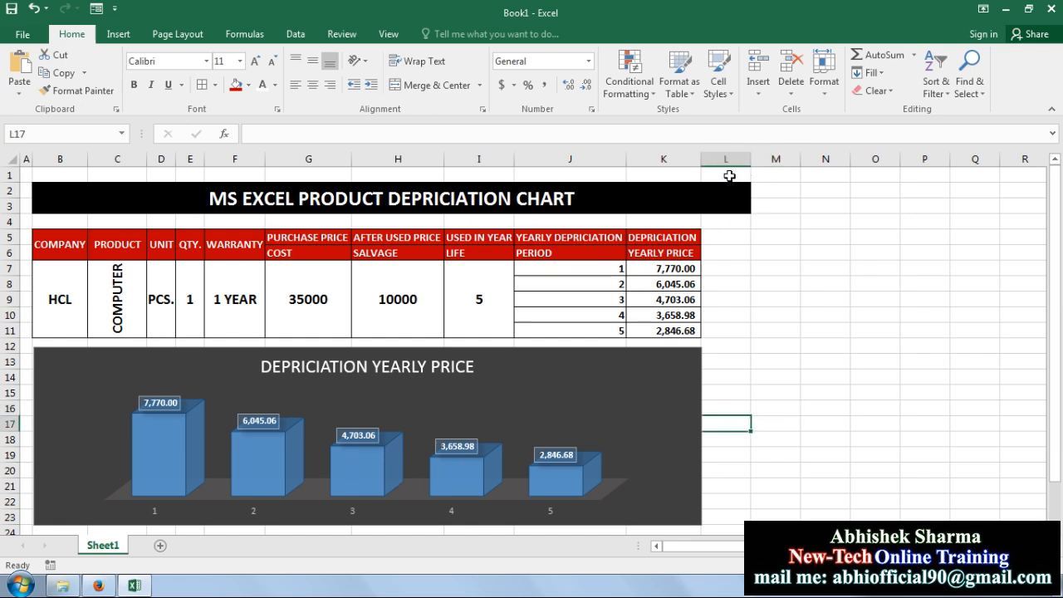
# - Unmerge the MS EXCEL PRODUCT DEPRICIATION CHART title cell spanning B2:L3
pyautogui.moveTo(729, 176); pyautogui.dragTo(730, 207)
pyautogui.click(732, 247)
pyautogui.click(715, 199)
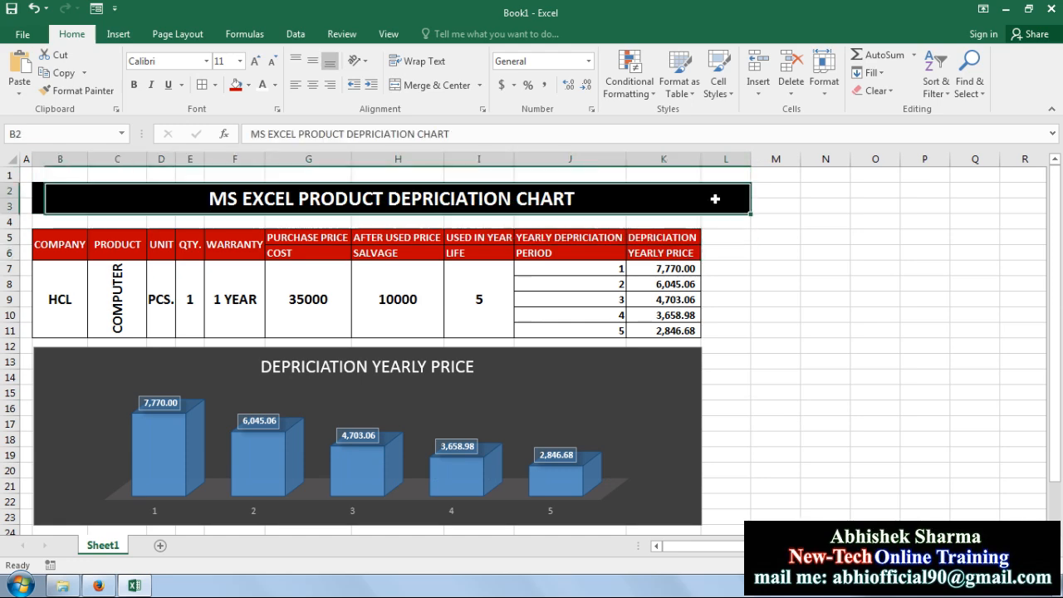
pyautogui.click(437, 86)
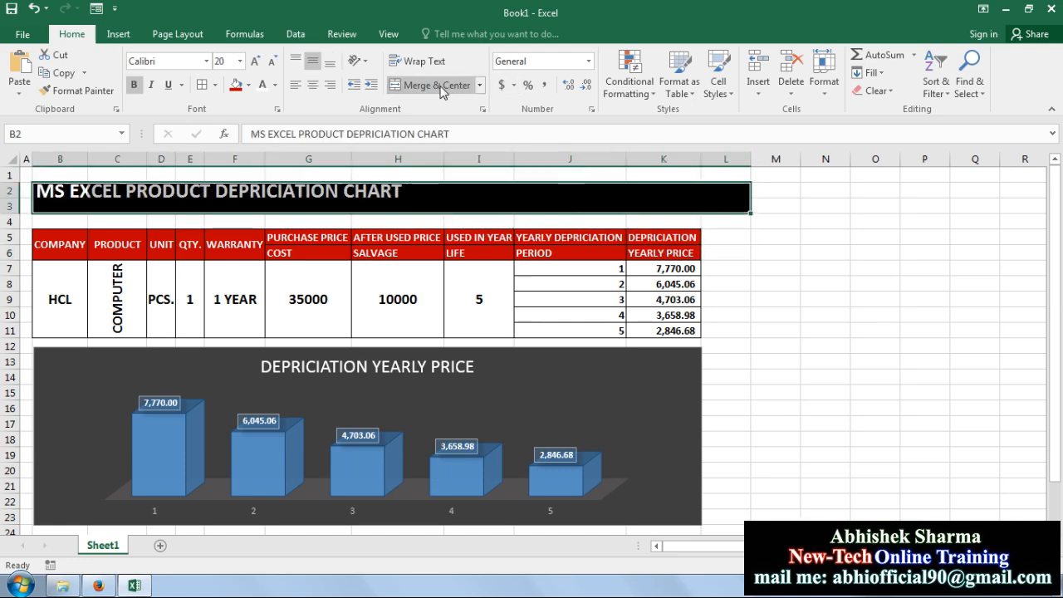
# - Clear cells L1:L4 to remove the black title fill from column L
pyautogui.click(680, 201)
pyautogui.moveTo(715, 180); pyautogui.dragTo(728, 222)
pyautogui.click(876, 91)
pyautogui.click(885, 107)
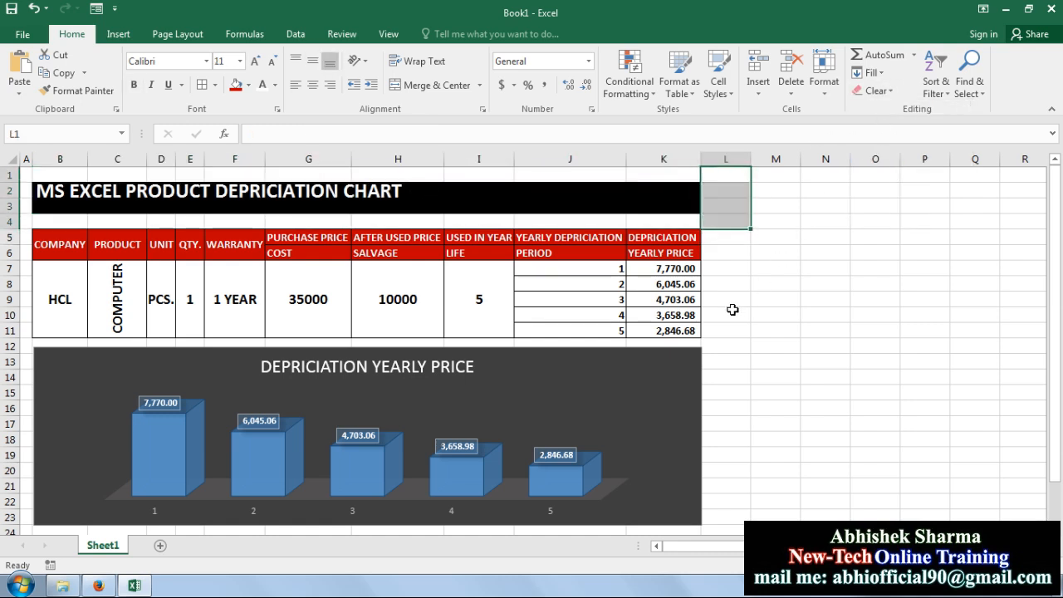
pyautogui.click(731, 310)
# - Cut the title text MS EXCEL PRODUCT DEPRICIATION CHART out of cell B2
pyautogui.click(284, 189)
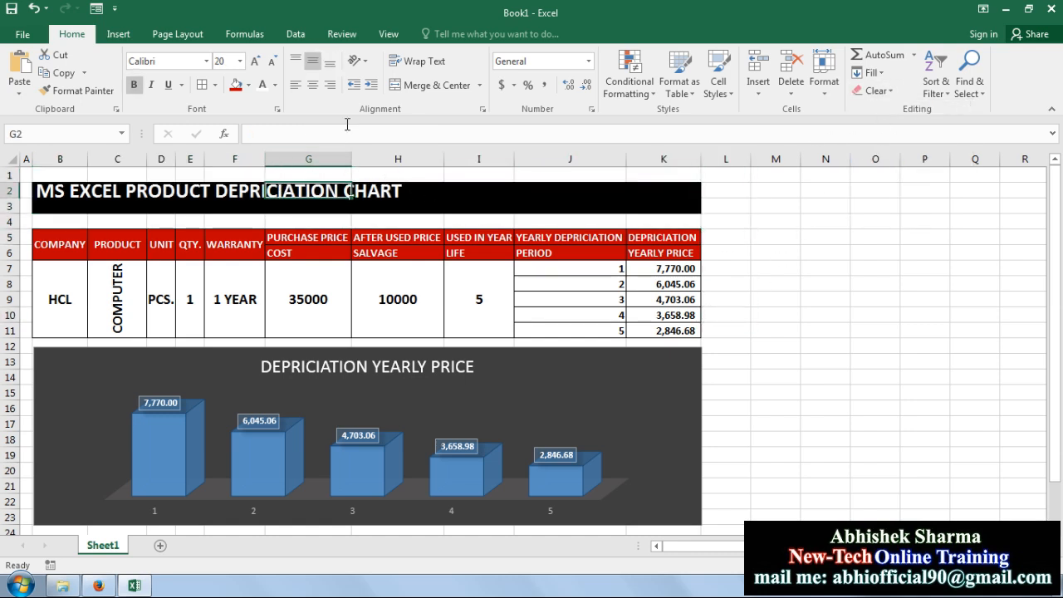
pyautogui.click(84, 192)
pyautogui.moveTo(449, 139); pyautogui.dragTo(187, 104)
pyautogui.hotkey('ctrl', 'c')
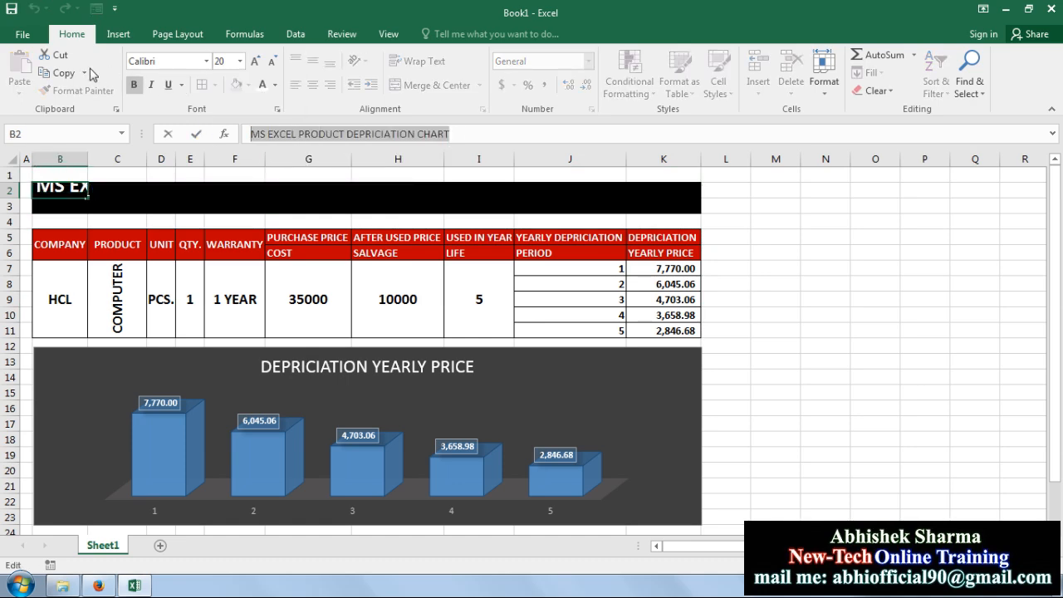
pyautogui.click(61, 56)
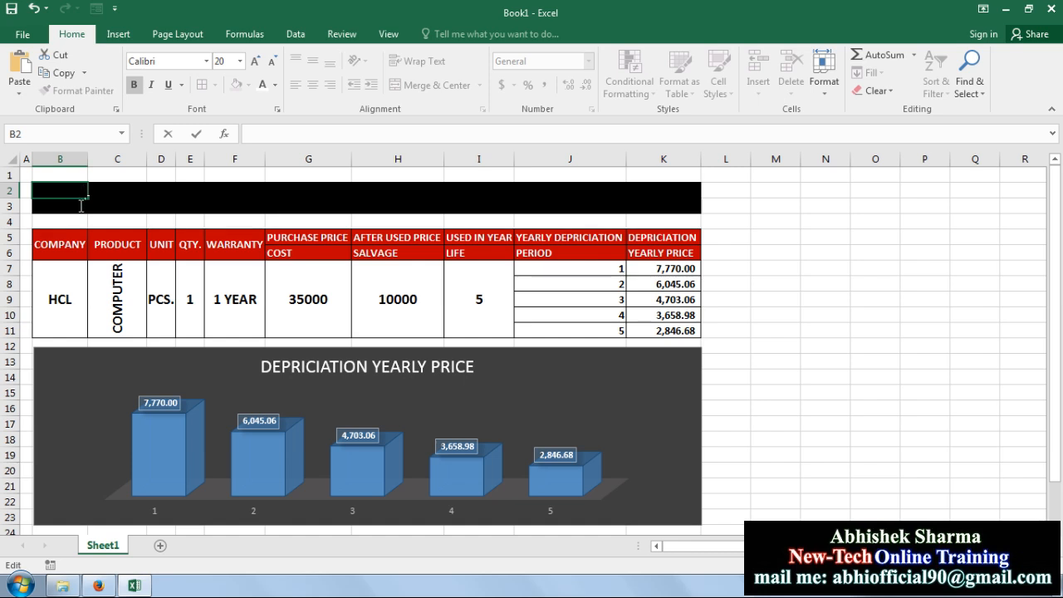
# - Merge and center the black title range B2:K3 and paste the cut title text into it
pyautogui.moveTo(86, 194); pyautogui.dragTo(681, 214)
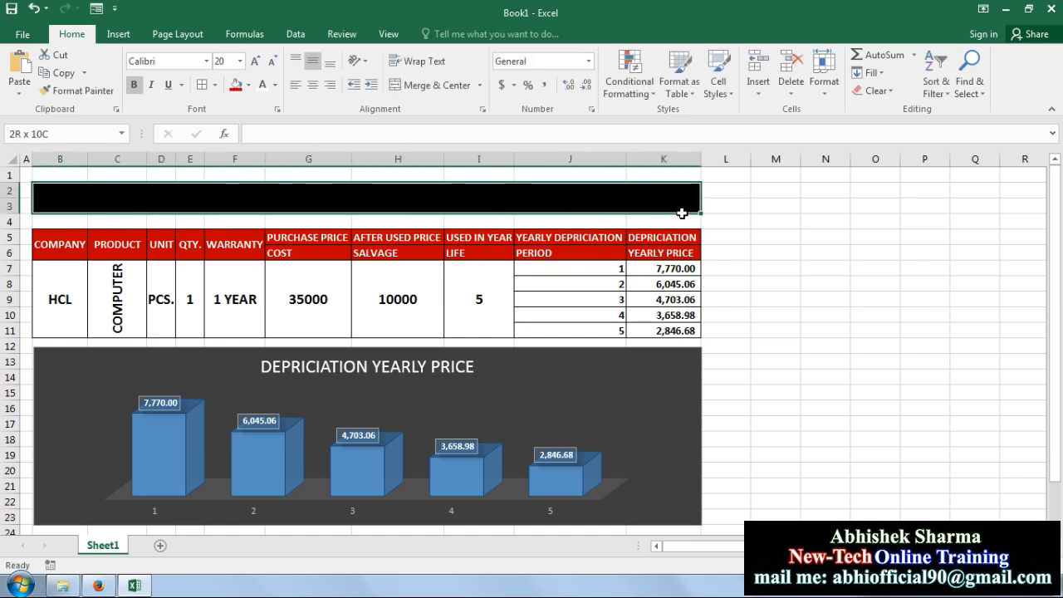
pyautogui.click(432, 84)
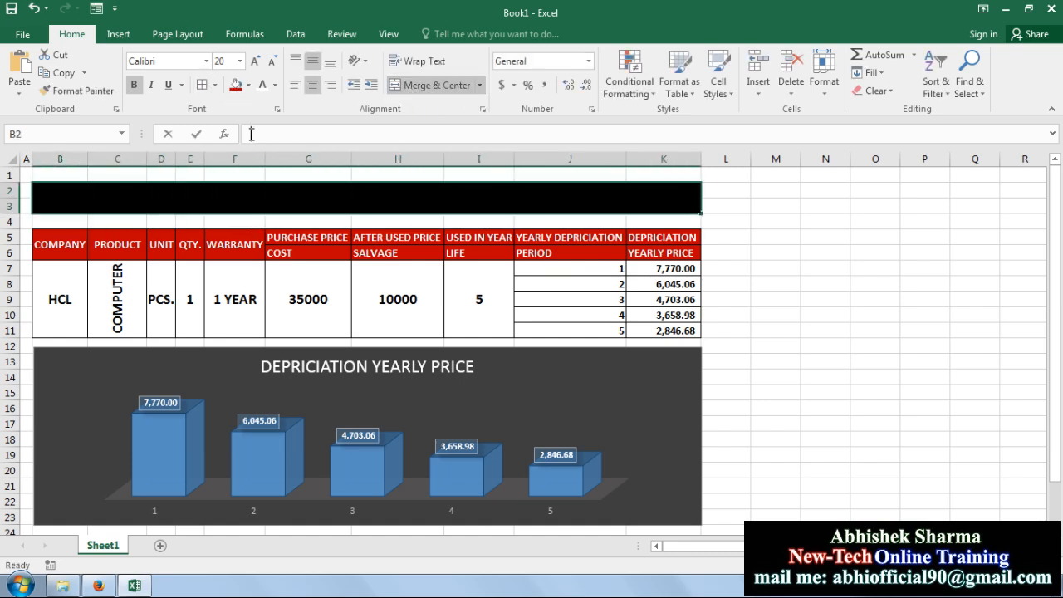
pyautogui.click(19, 68)
pyautogui.click(830, 342)
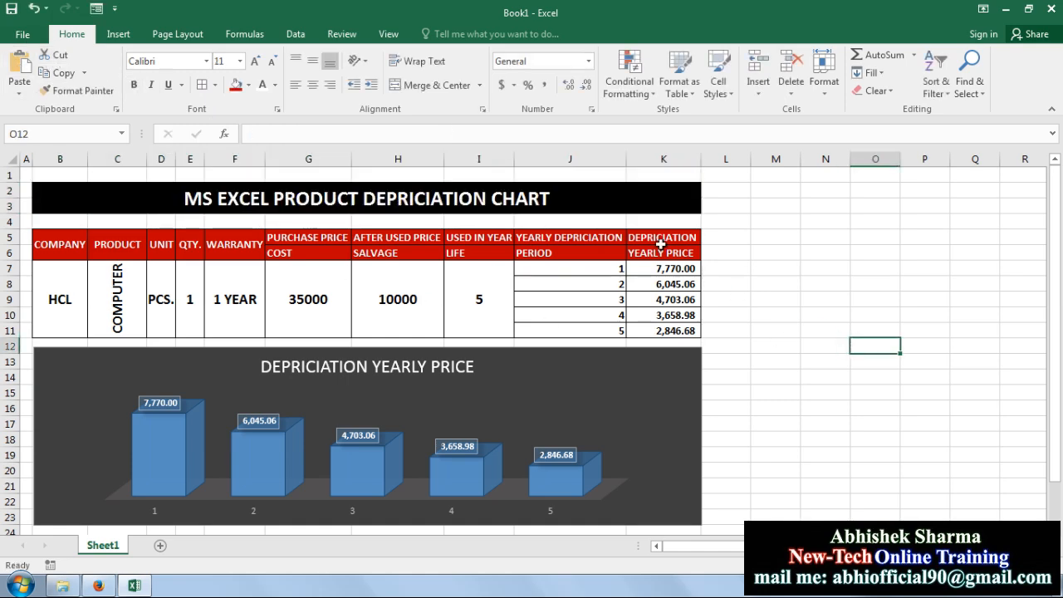
# - Increase the font size of the merged title in B2:K3 to 24
pyautogui.click(608, 189)
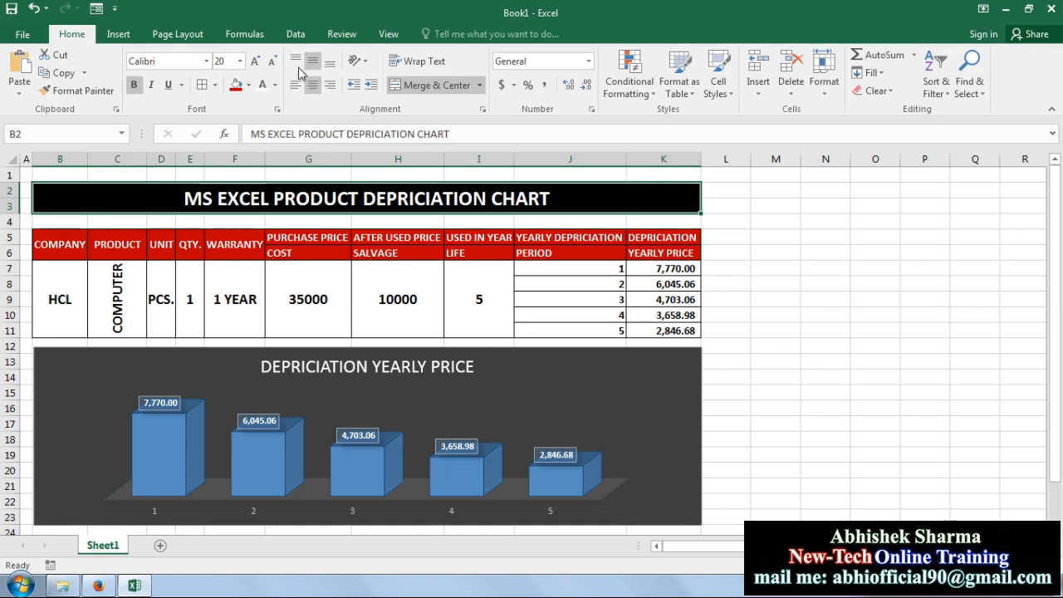
pyautogui.click(255, 62)
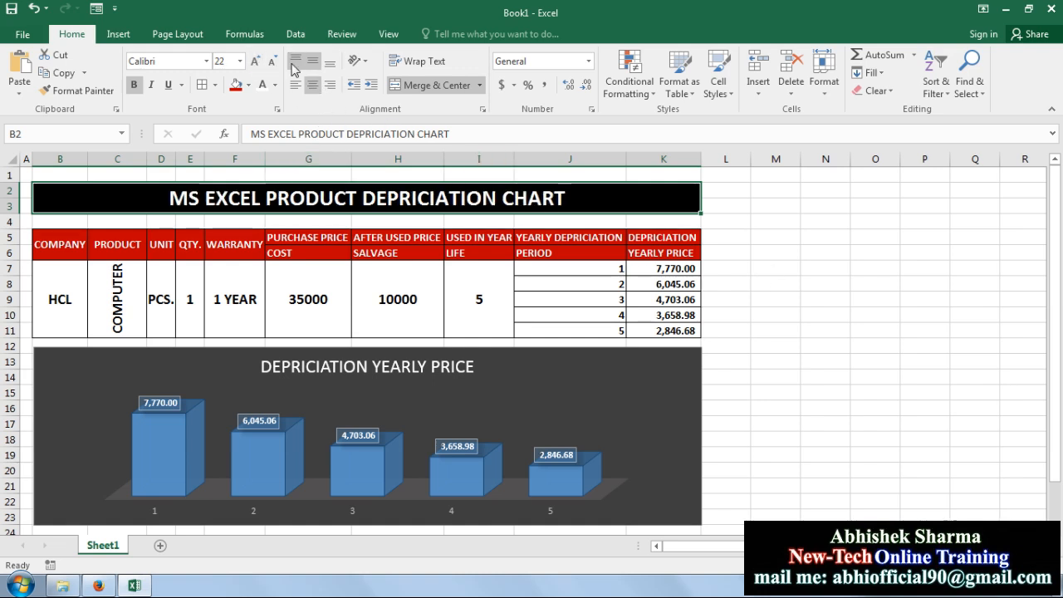
pyautogui.click(255, 62)
pyautogui.click(817, 358)
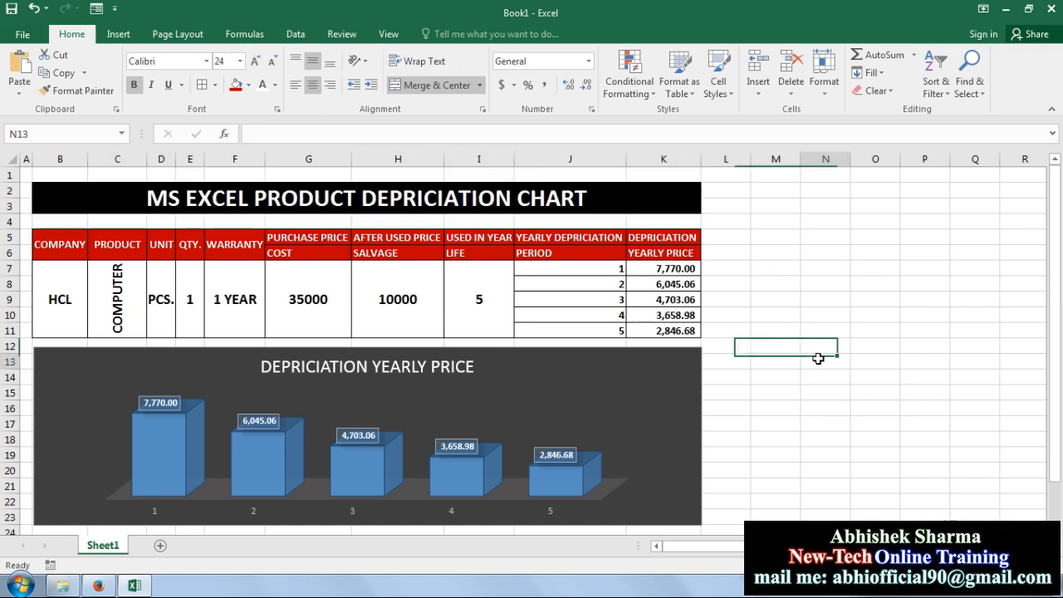
# - Narrow the empty column L beside the table to a thin strip
pyautogui.moveTo(750, 158); pyautogui.dragTo(714, 158)
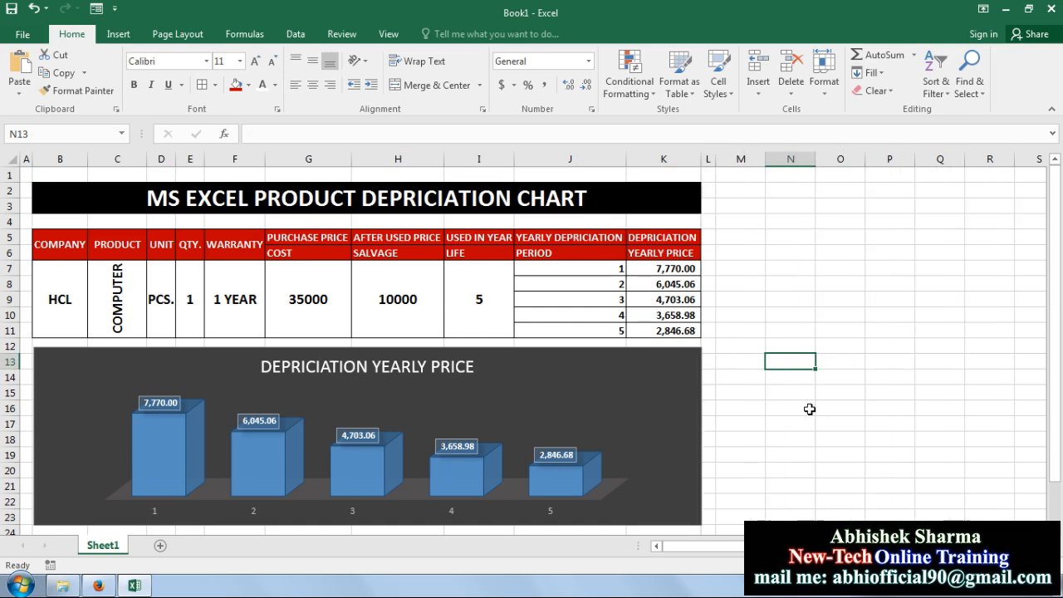
pyautogui.click(817, 423)
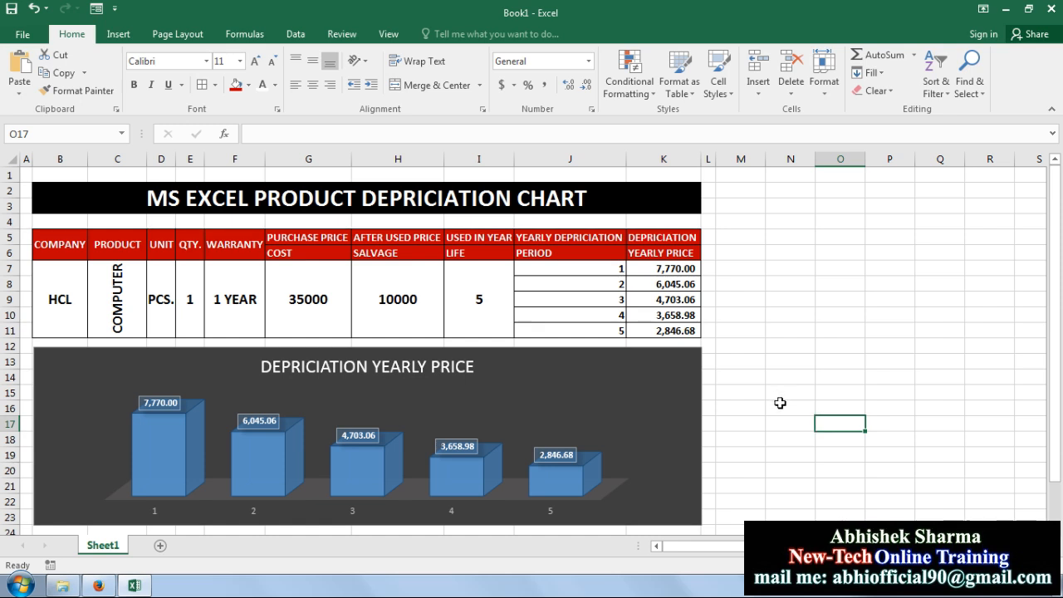
# - Switch to Firefox to view the New-Tech Online Training channel page on YouTube
pyautogui.click(108, 588)
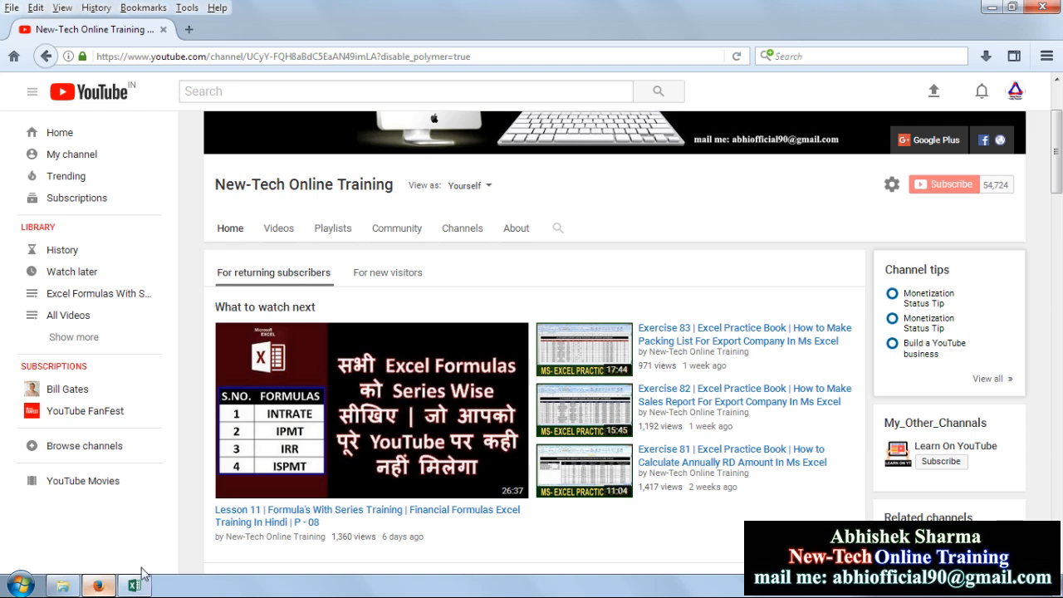